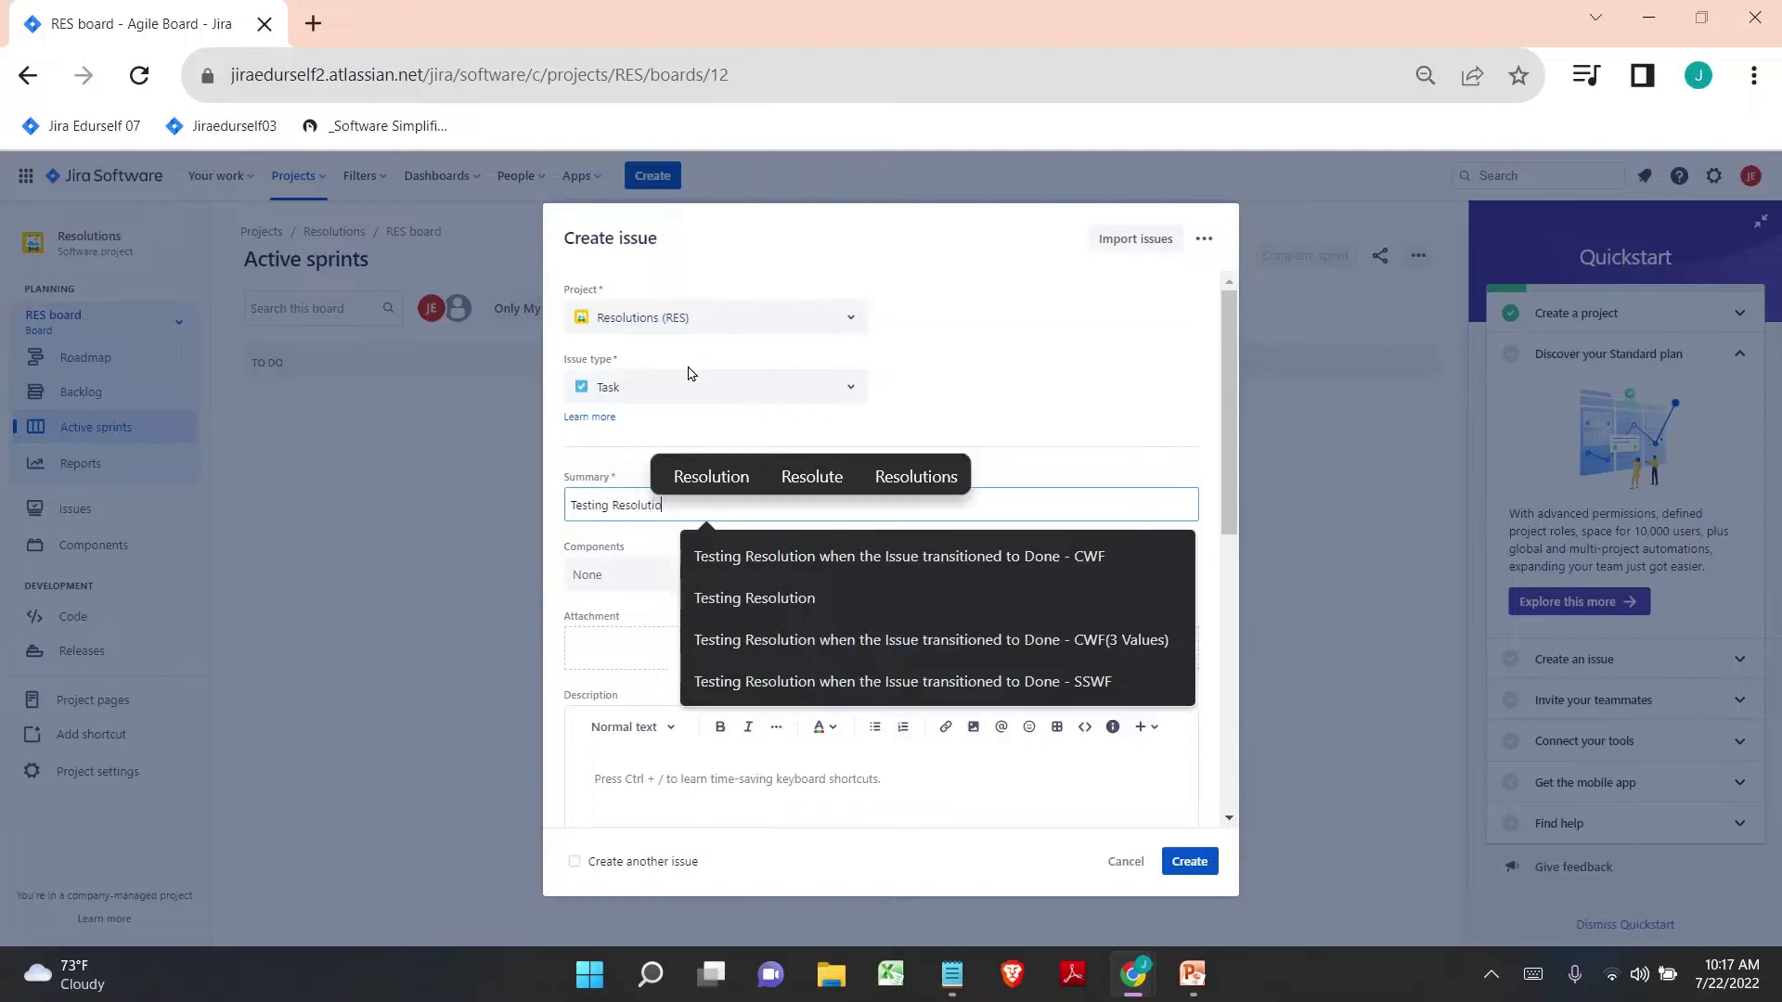
- Create the task with the summary "Testing Resolution Values" in the Resolutions project and open the new issue
text(s)
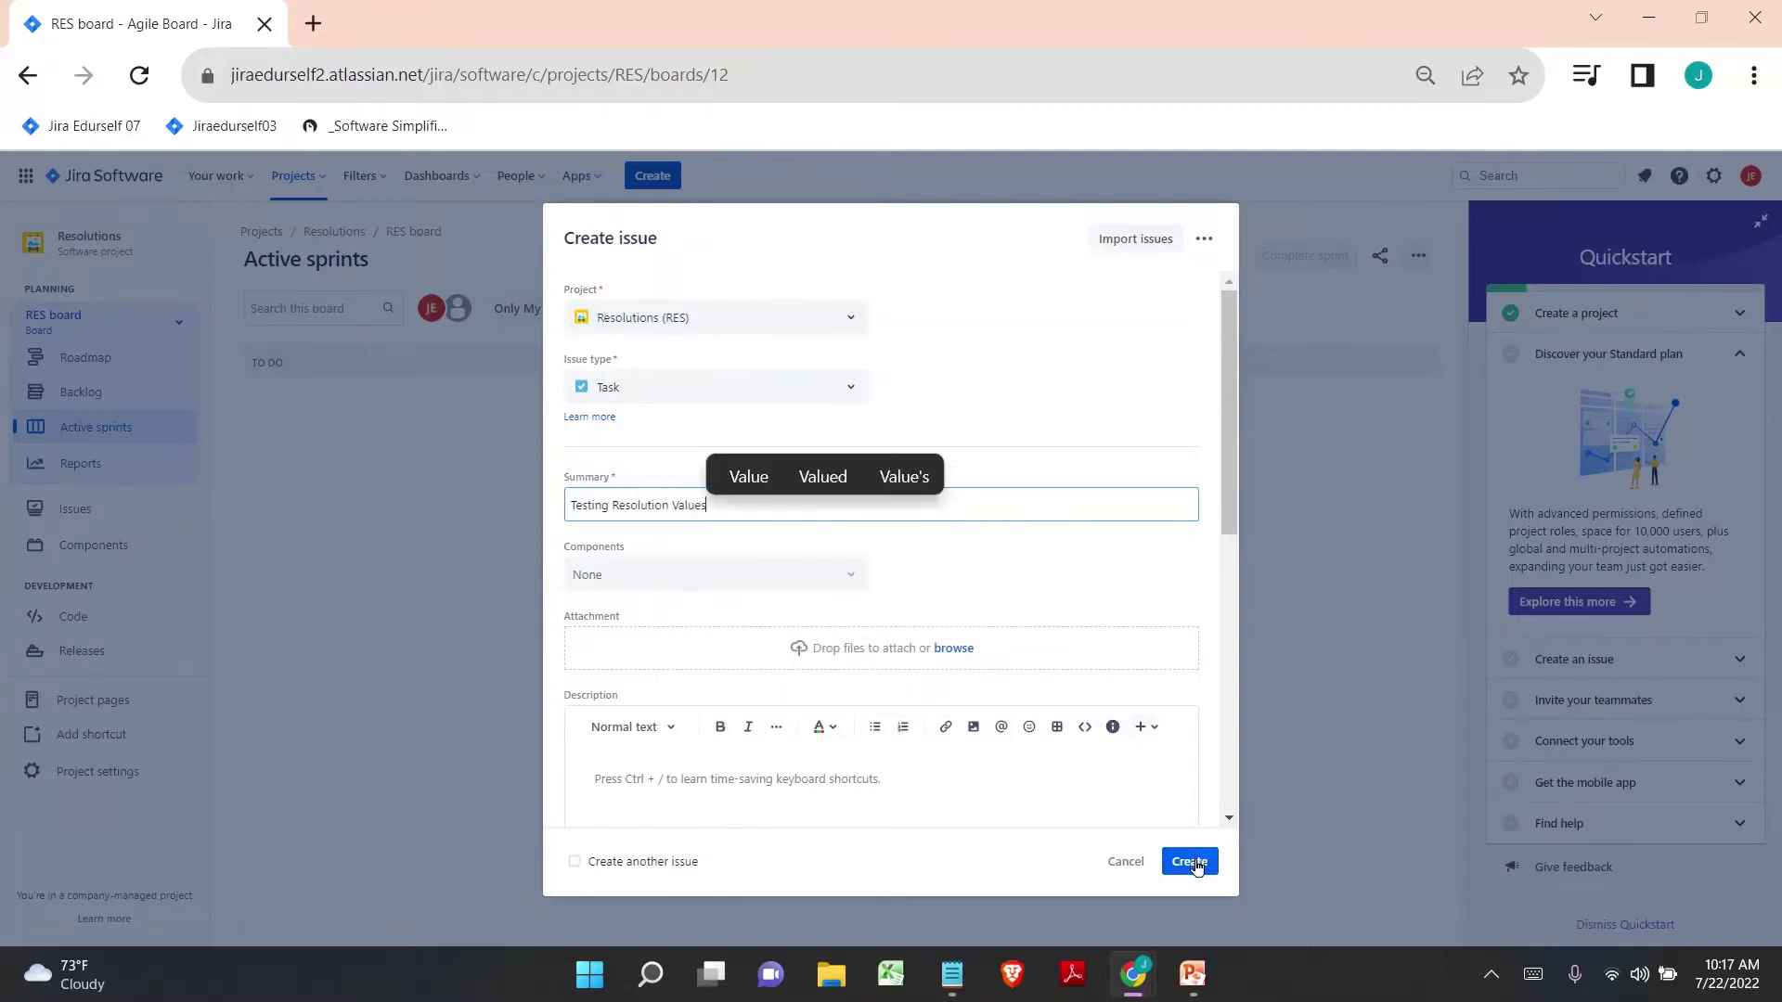
click(1194, 861)
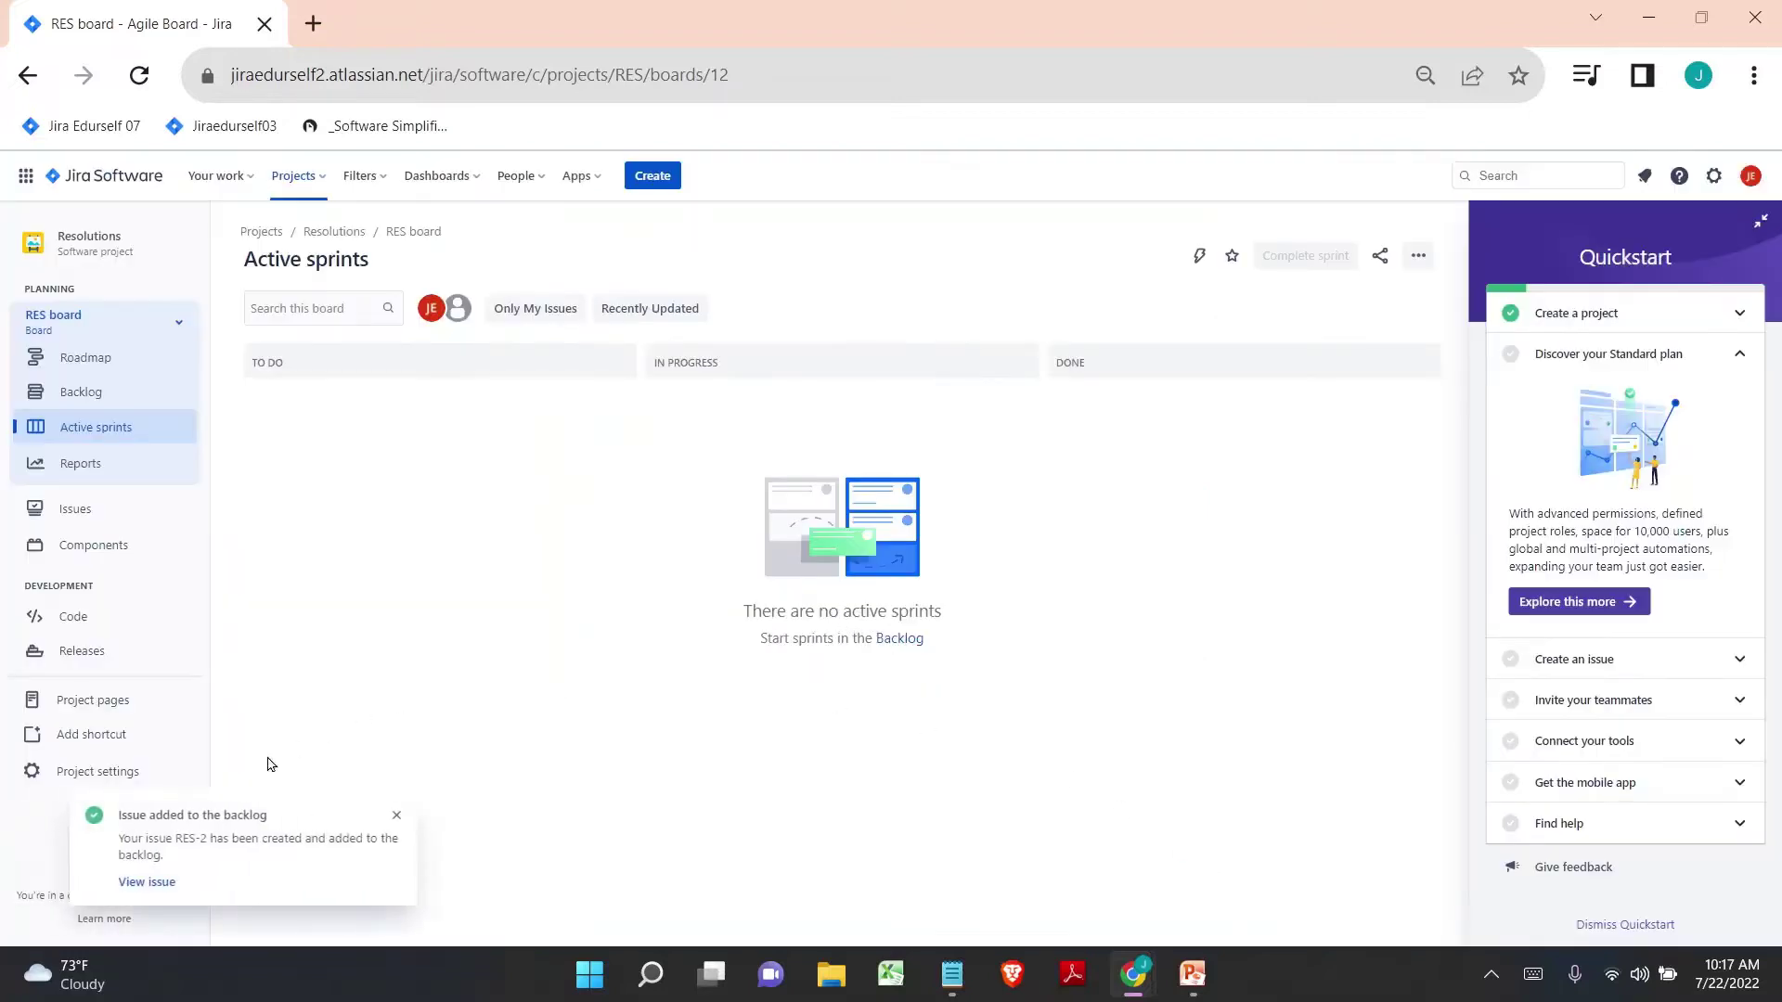
click(148, 883)
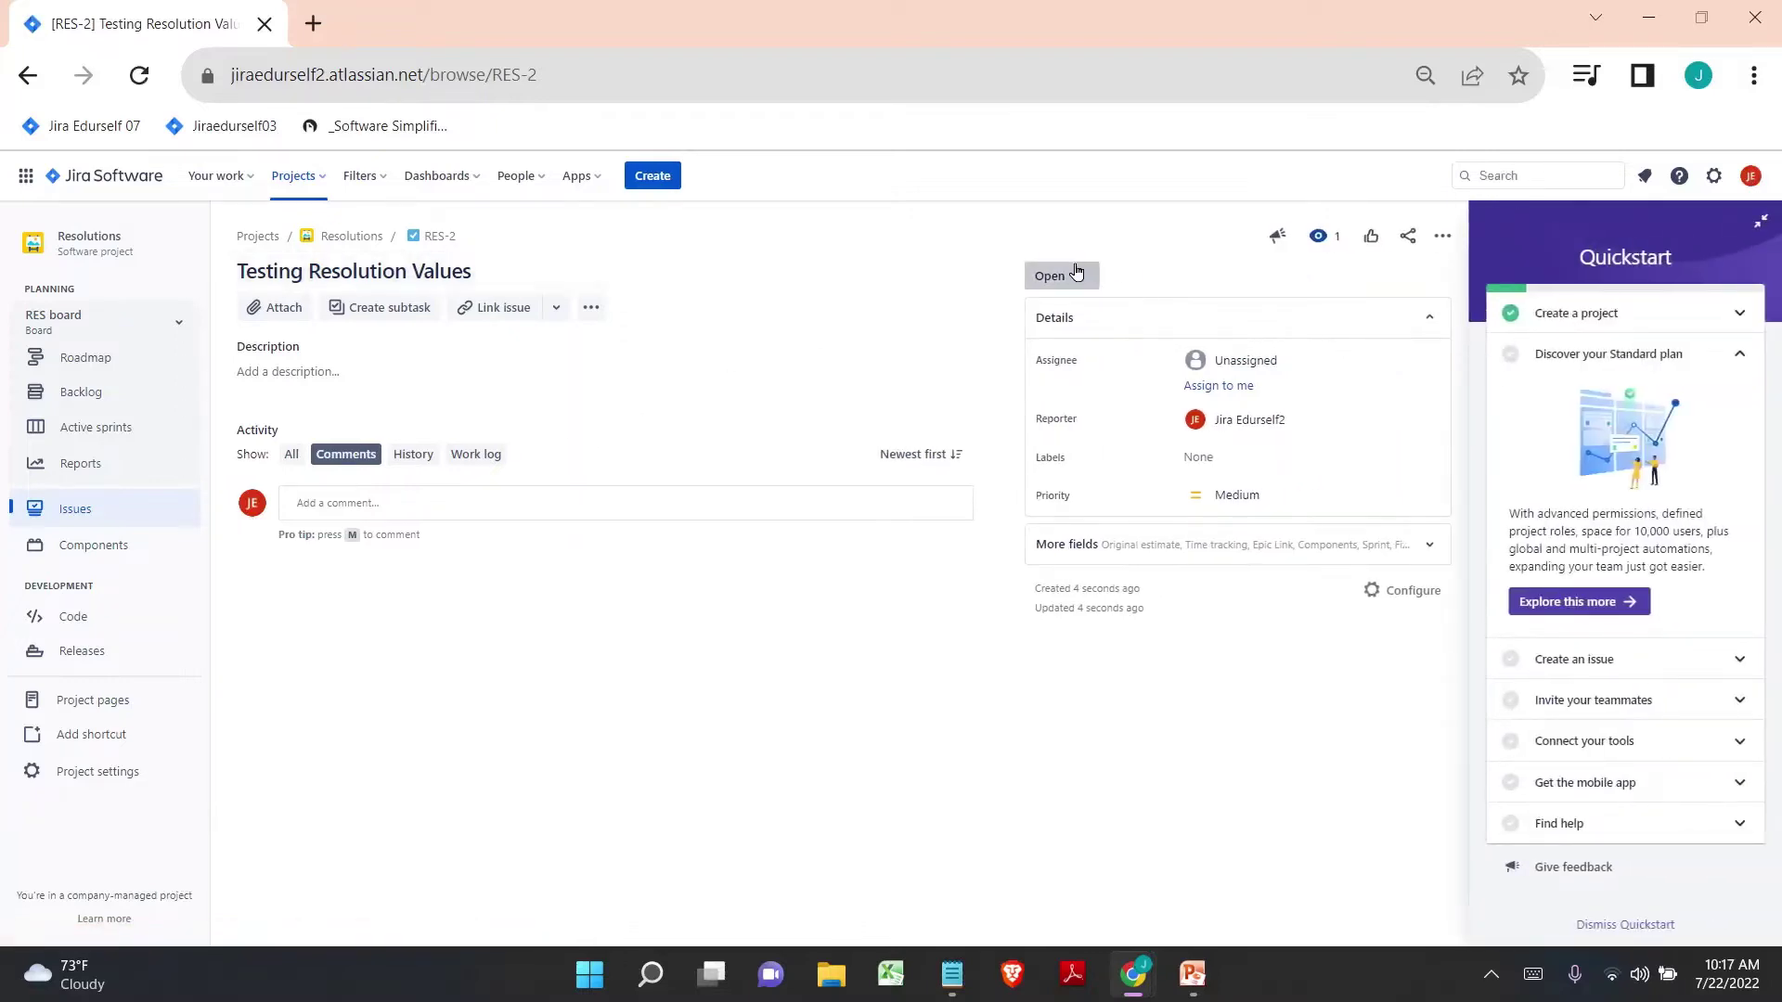
- Move the issue to In Progress and view its workflow diagram
click(1077, 272)
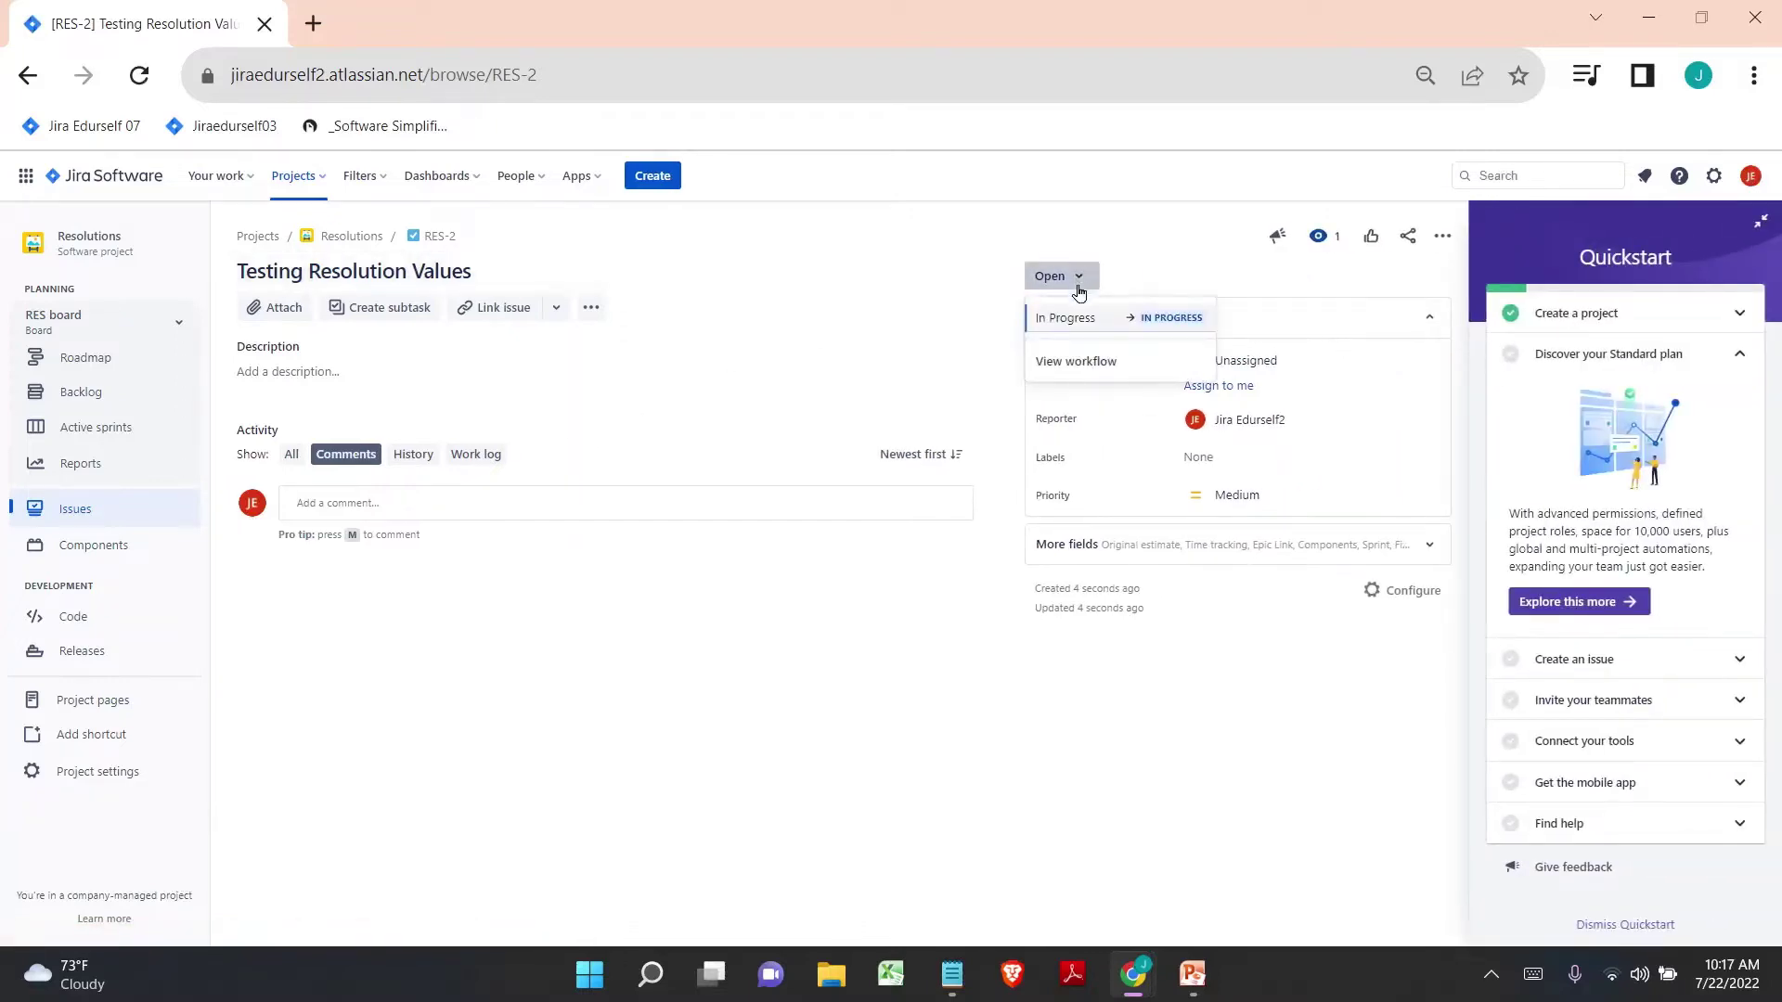
click(1081, 319)
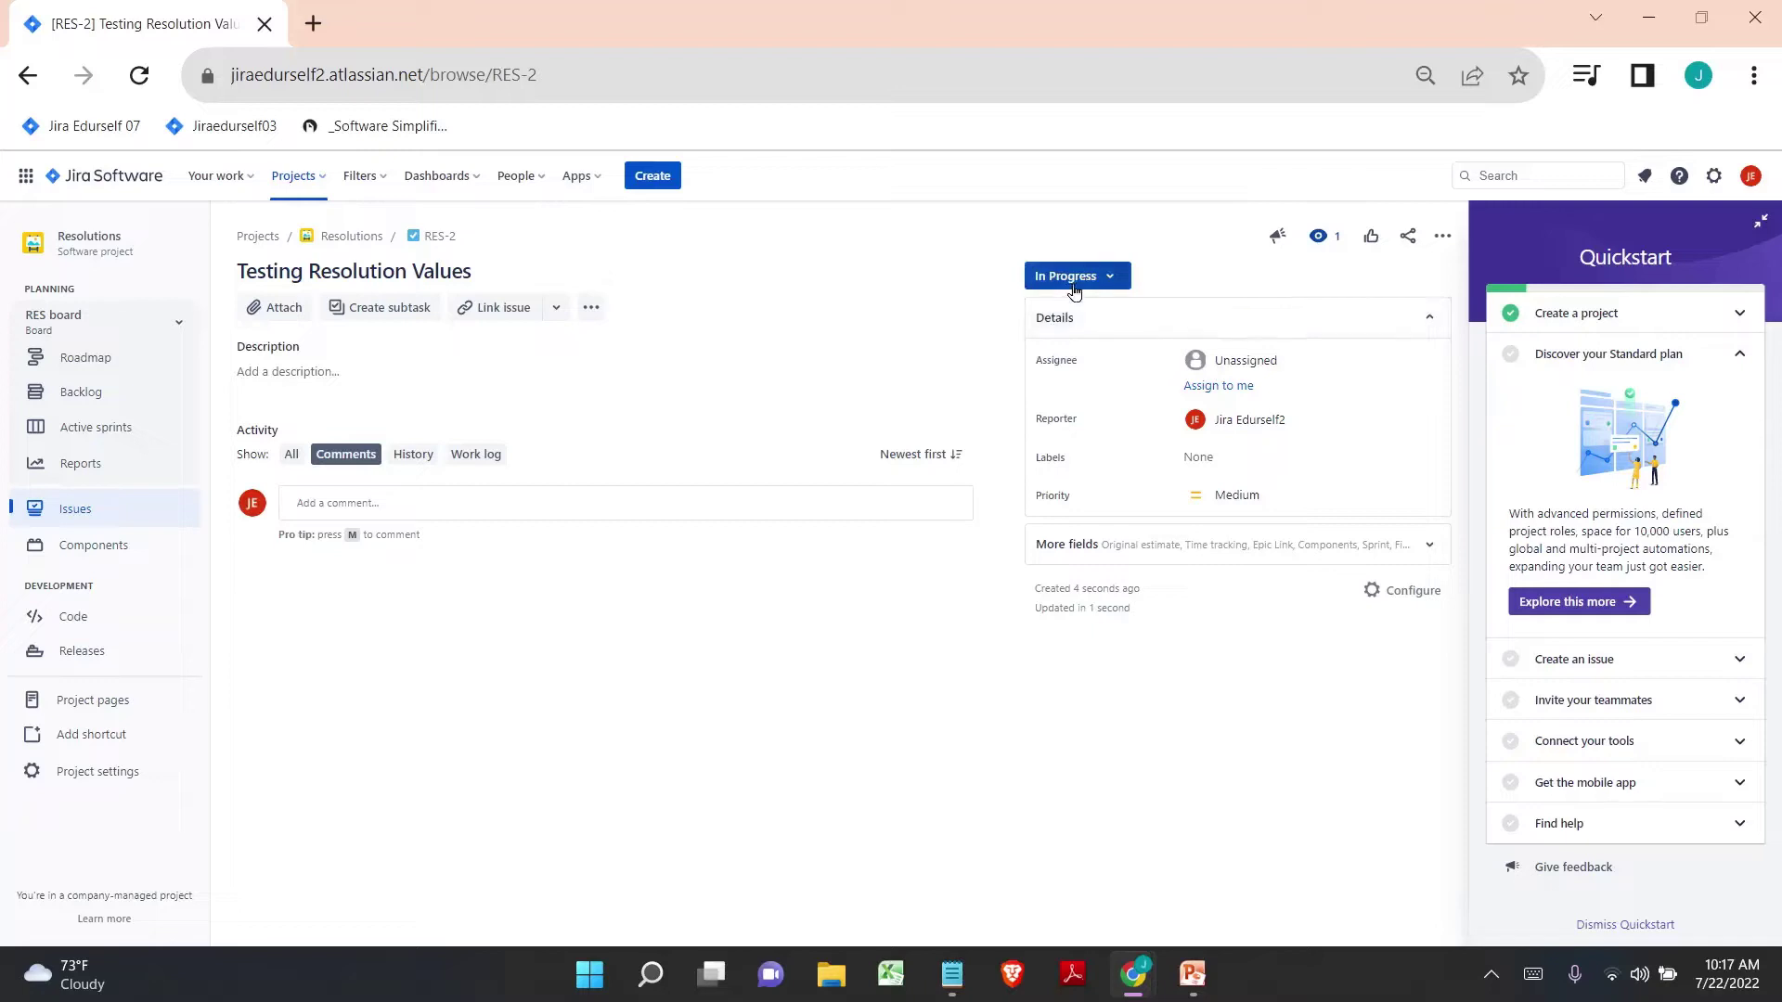
click(1072, 278)
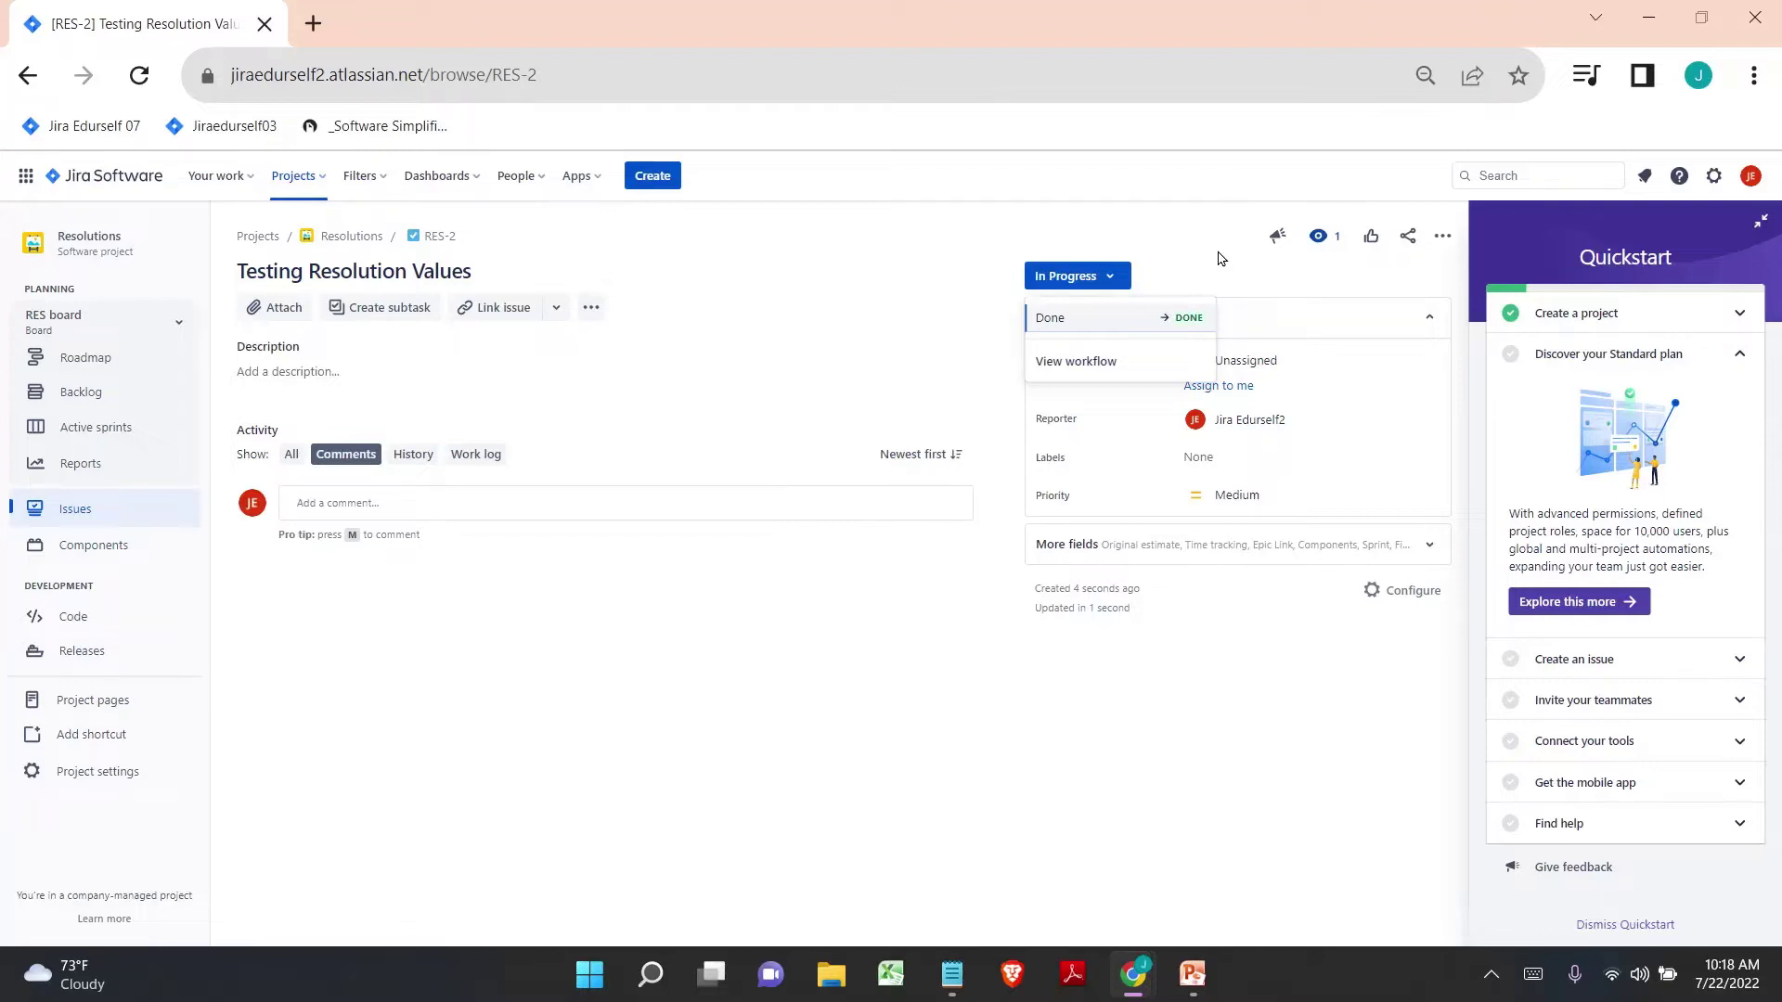
click(1074, 361)
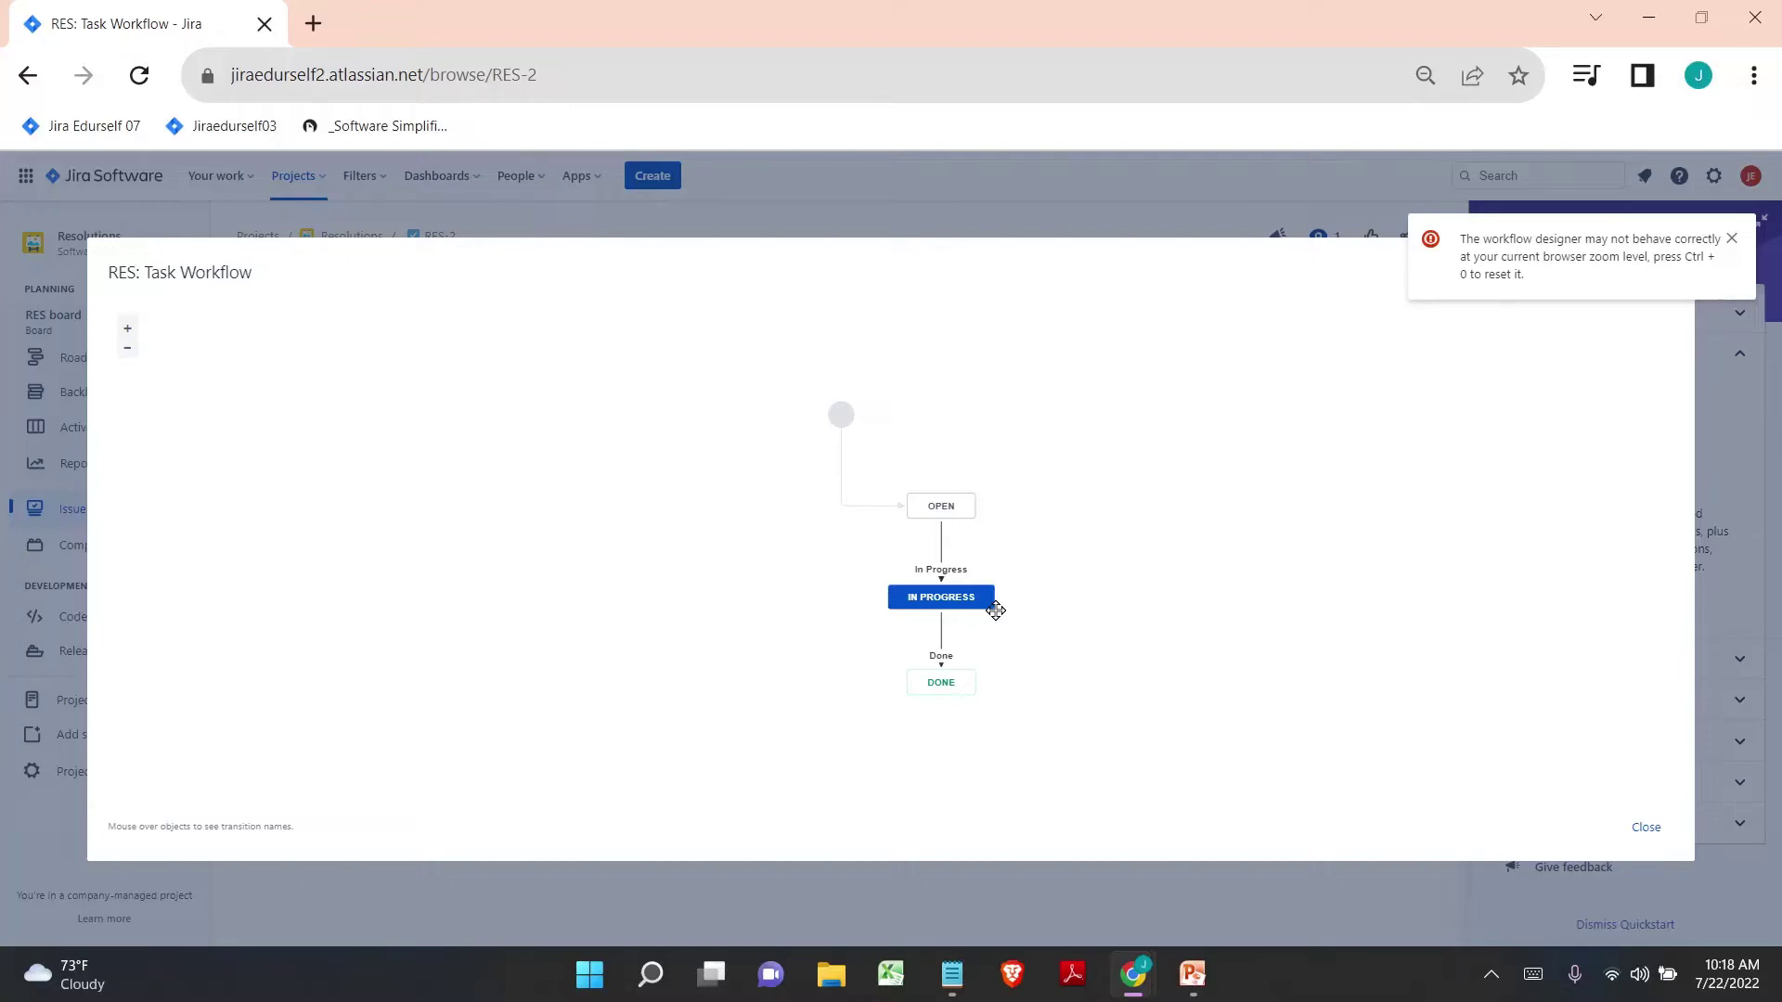
key(Escape)
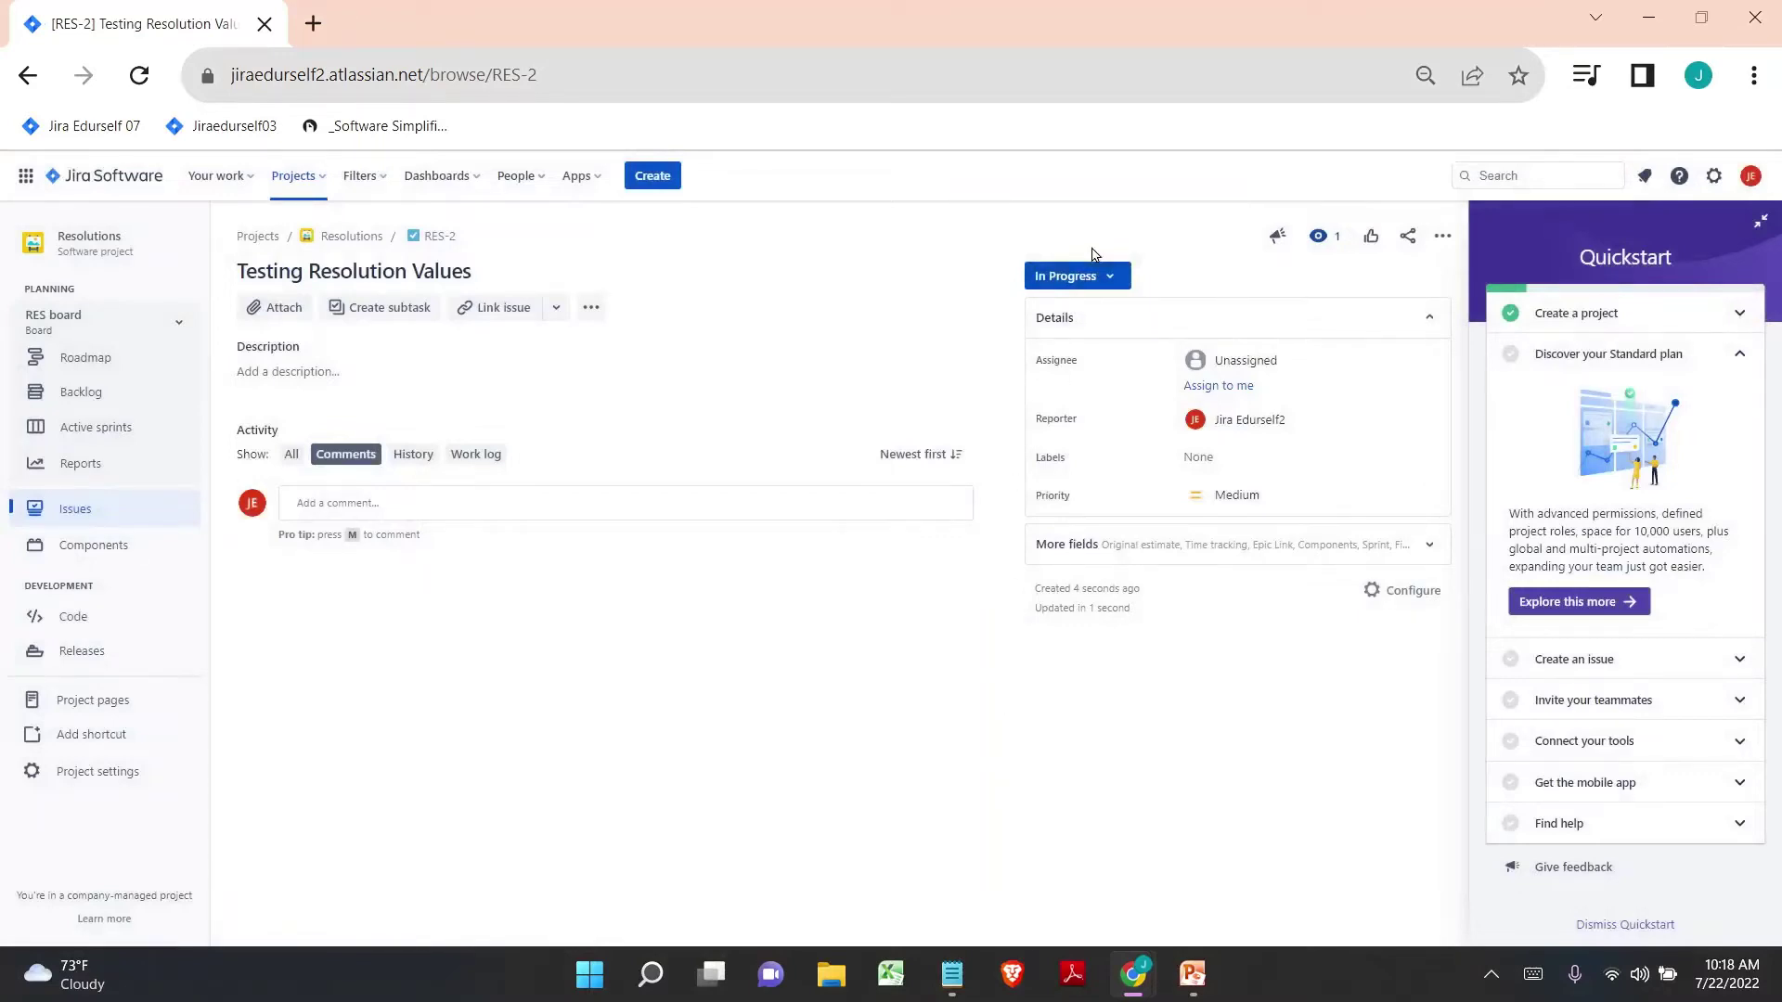
- Start the issue's Done transition and display the available Resolution options
click(1093, 273)
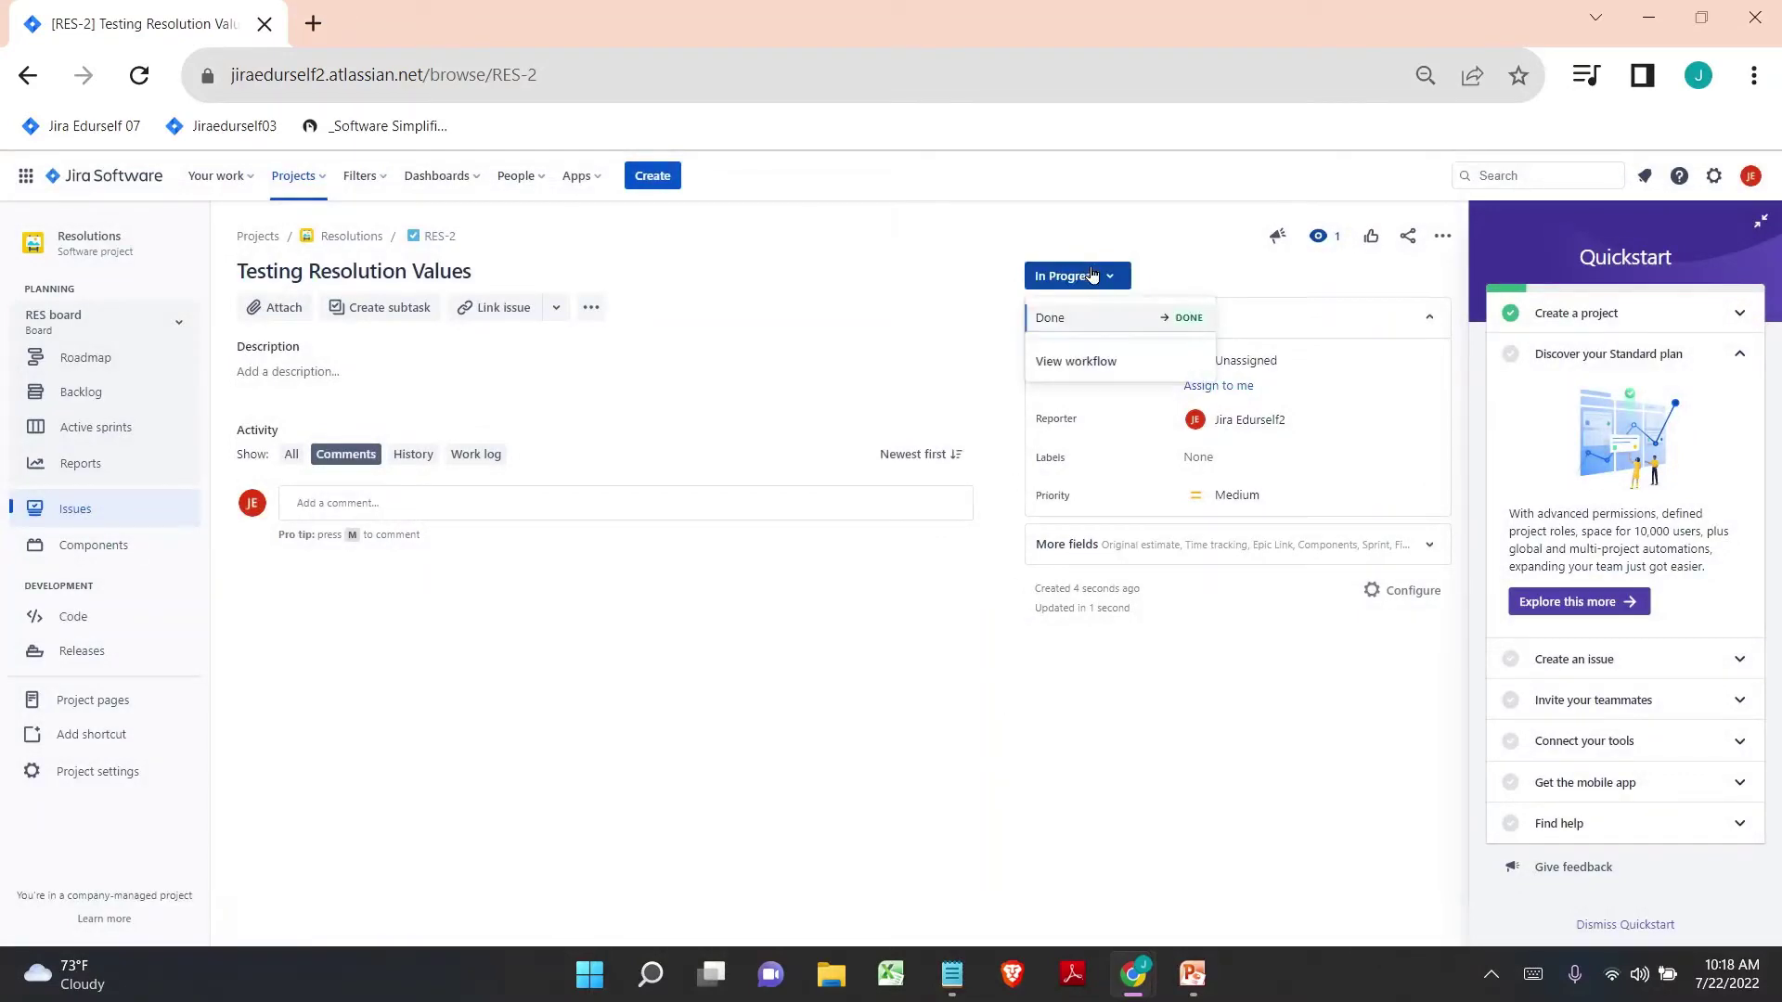
click(1104, 319)
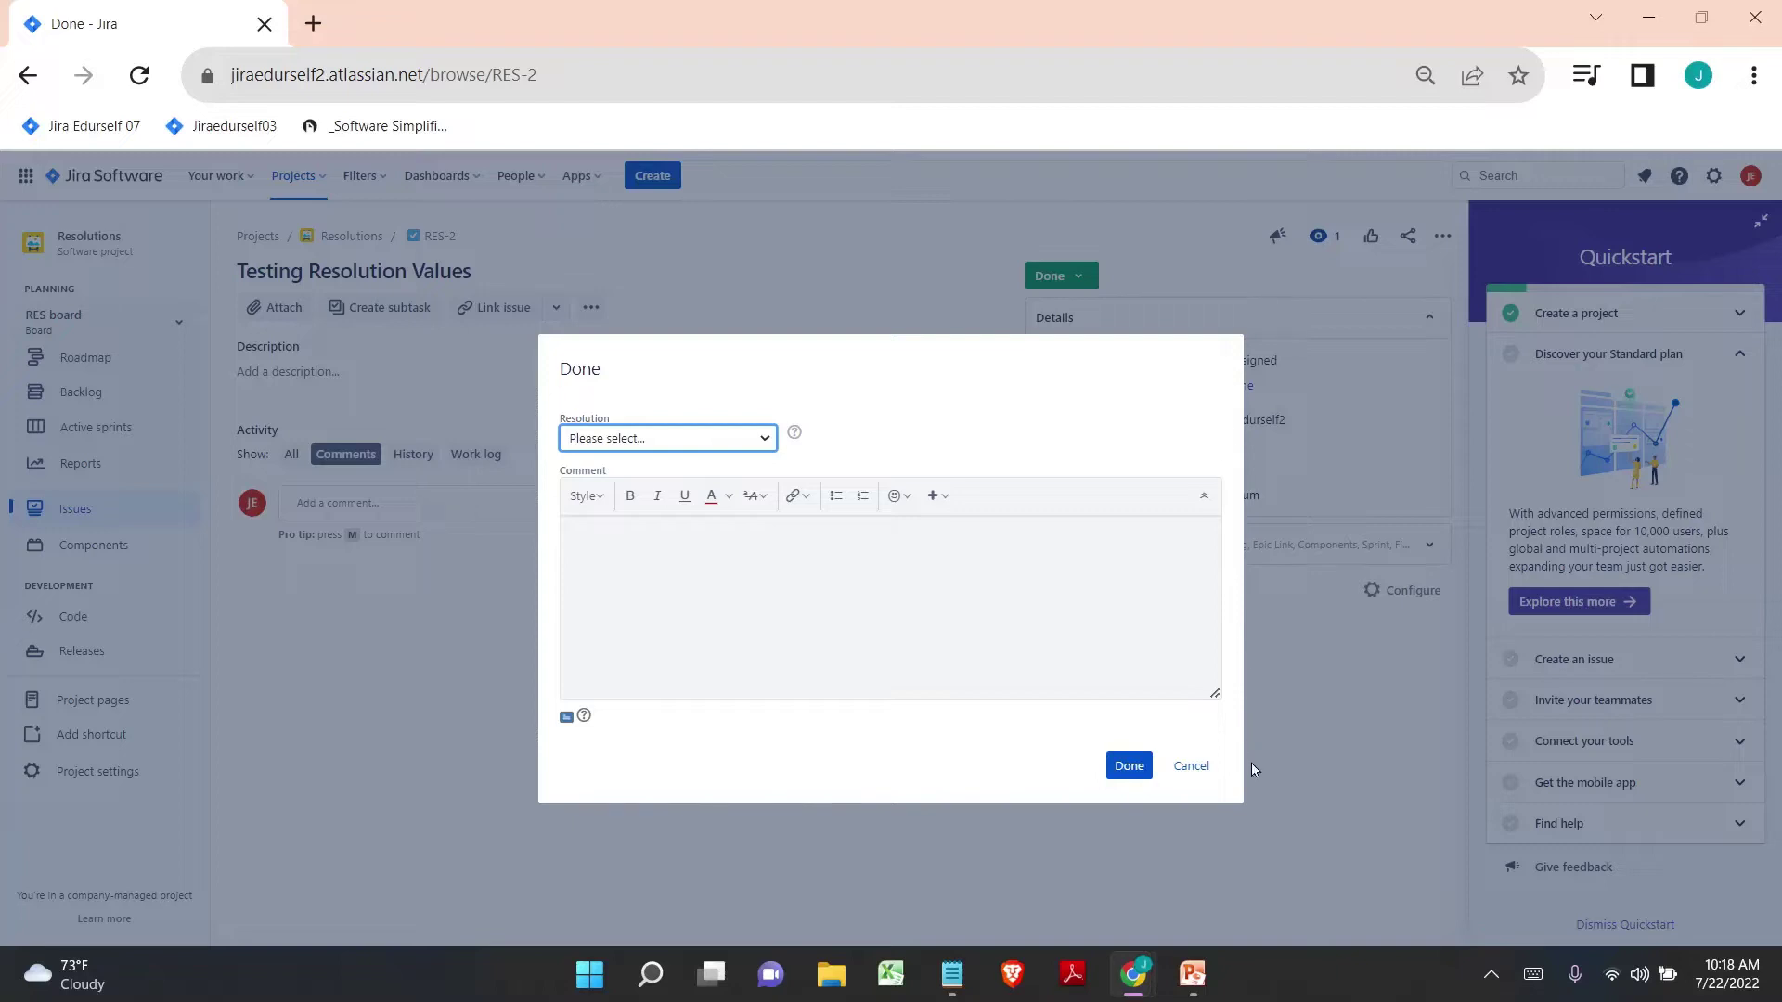
click(636, 436)
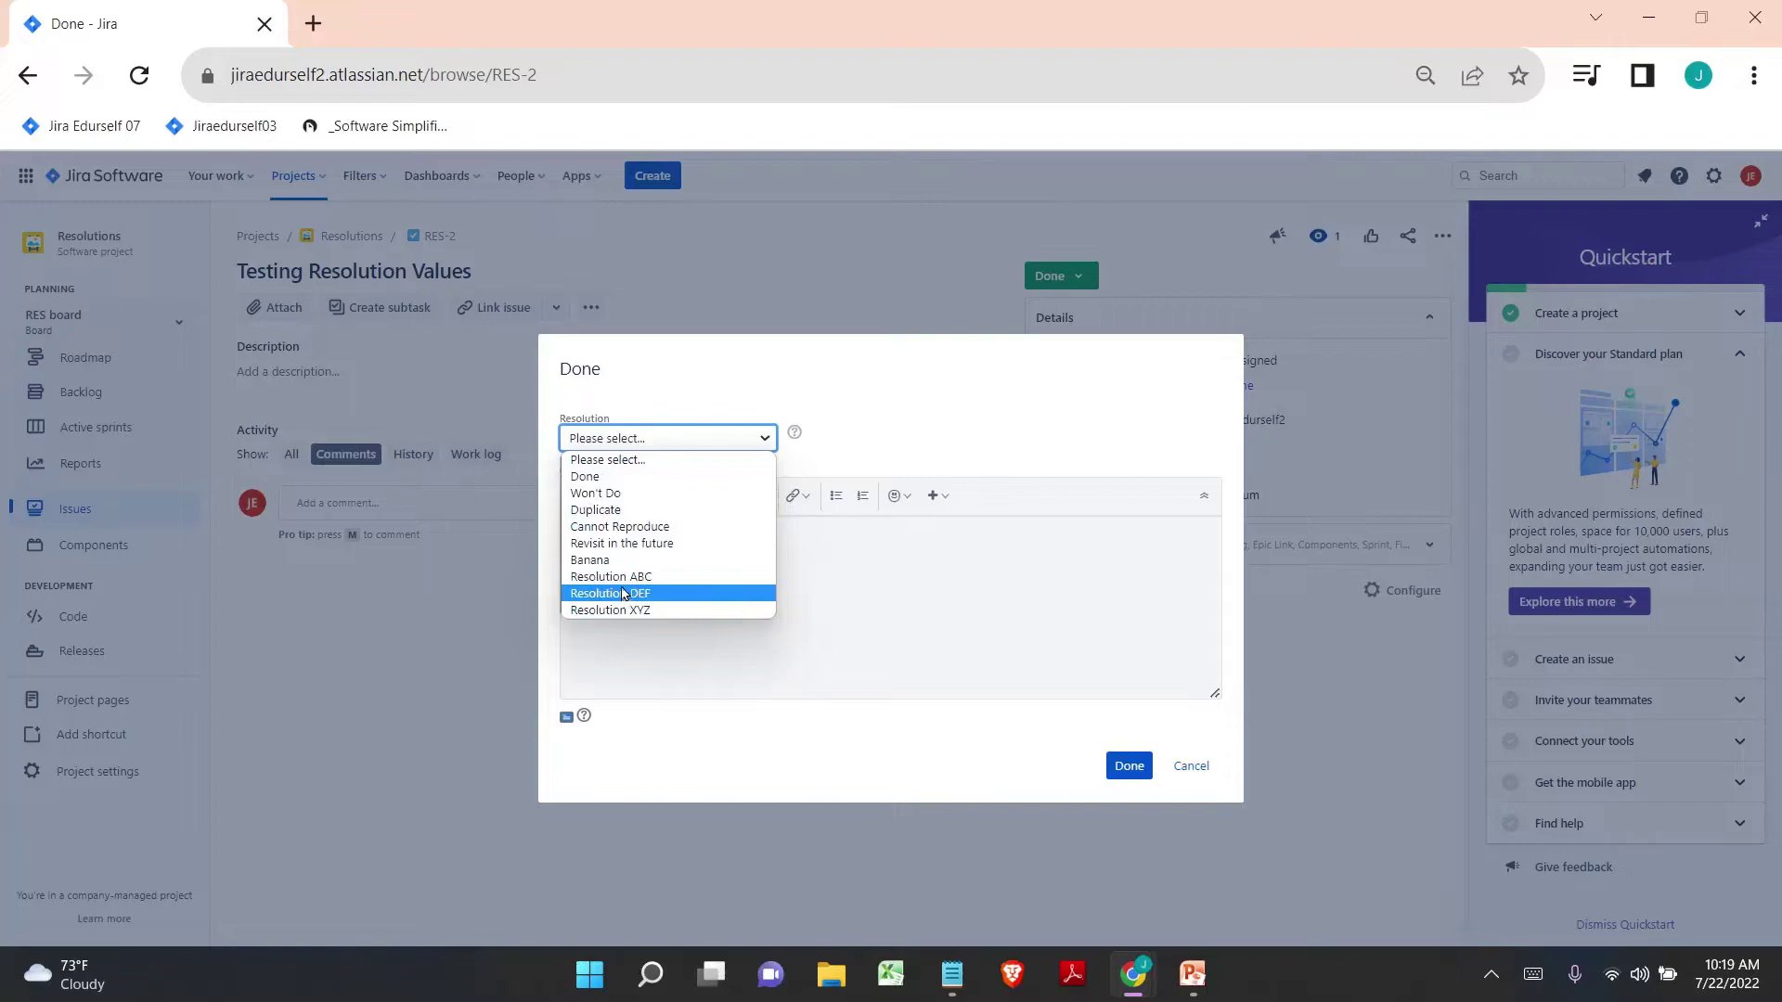
- Find the Resolutions admin page from a duplicate browser tab and review the list of resolutions
right_click(161, 4)
click(228, 170)
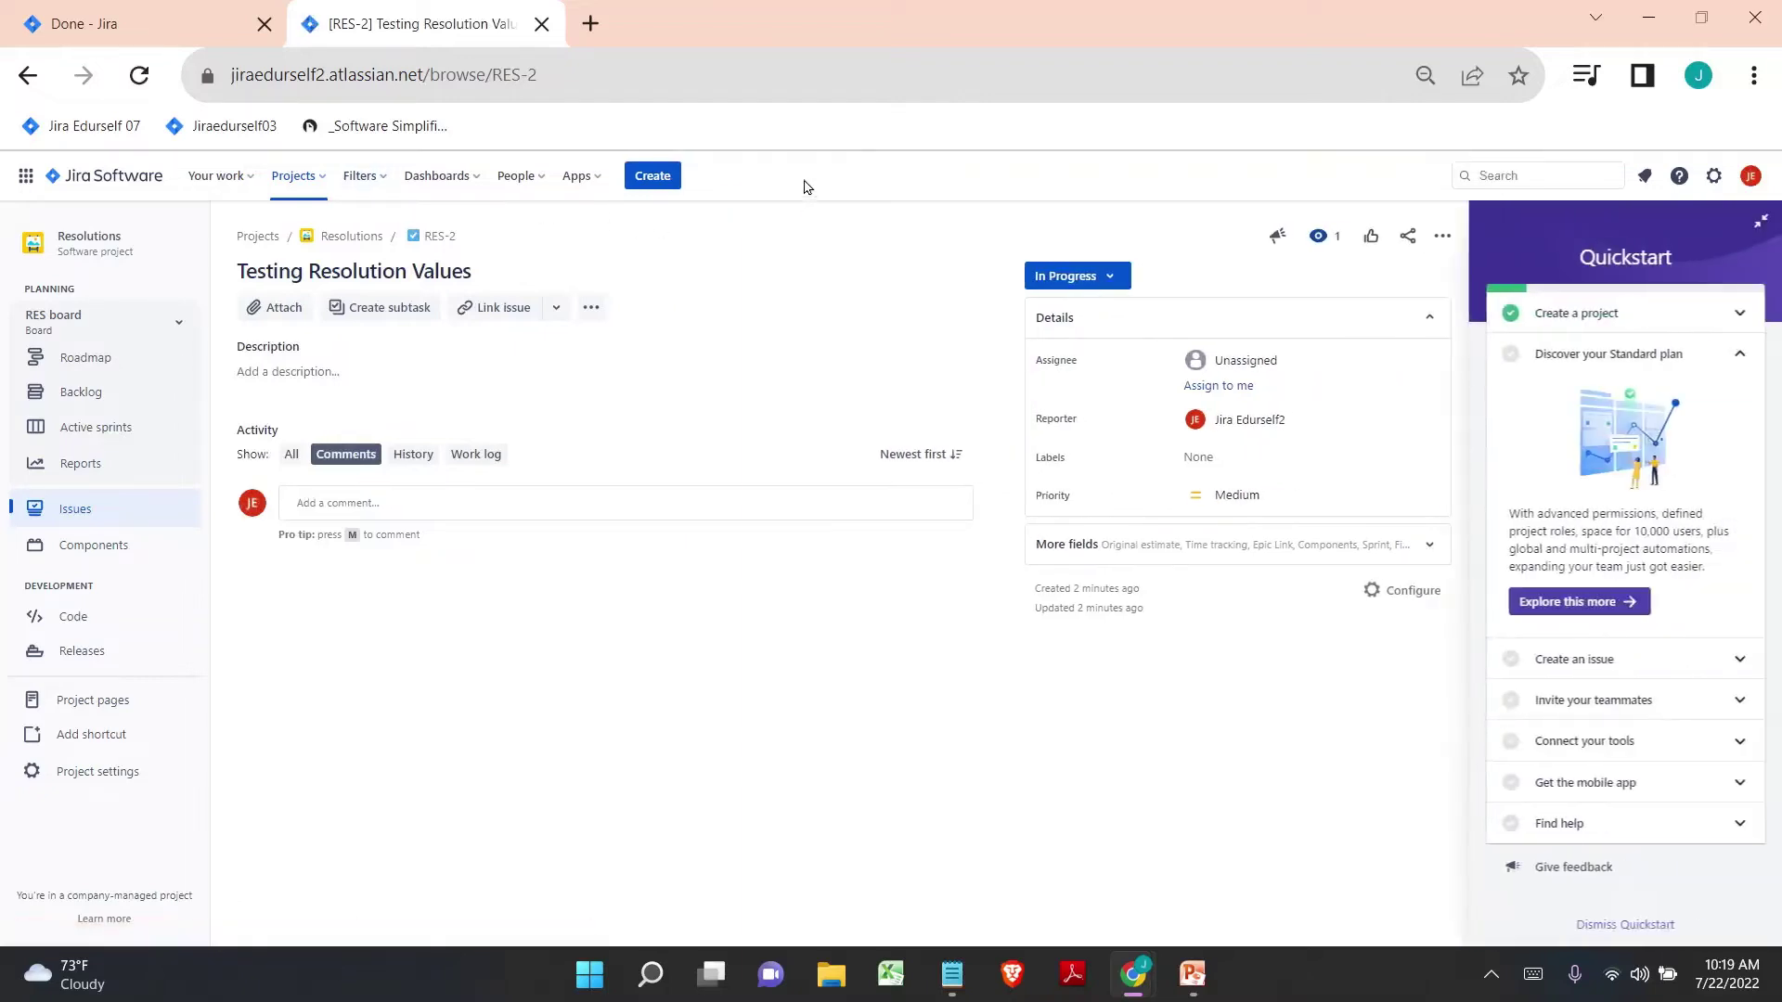
key(period)
text(resol)
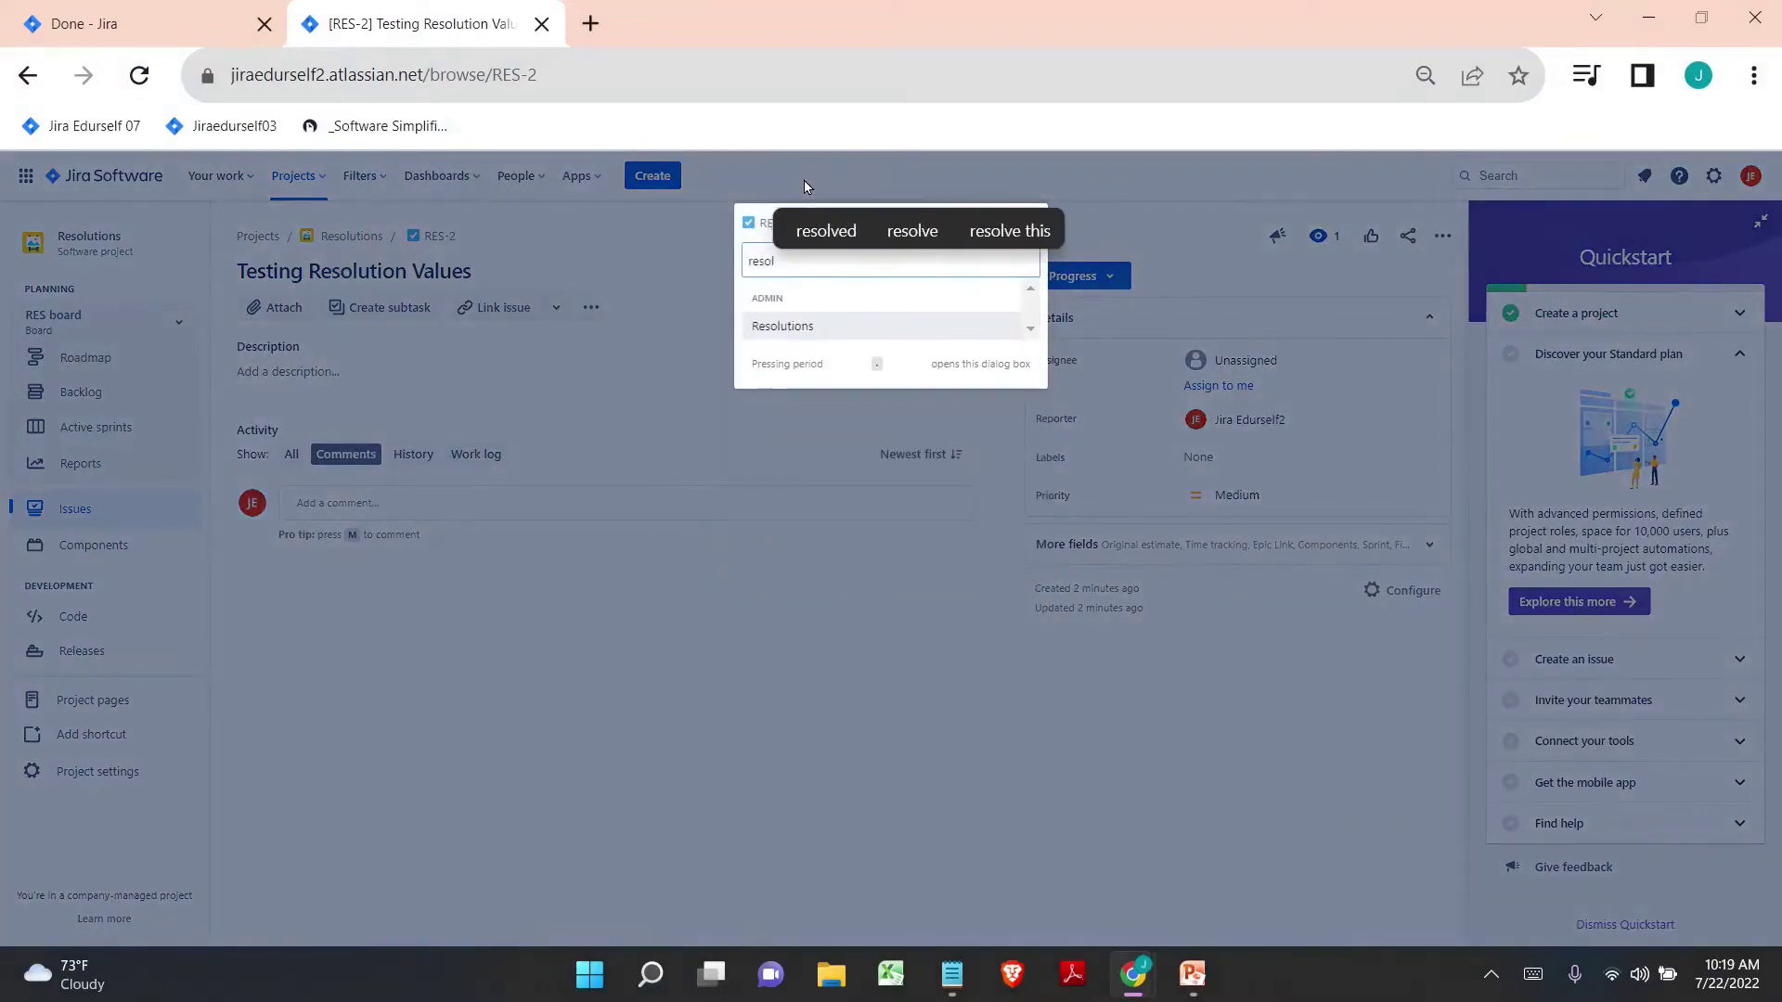
click(783, 328)
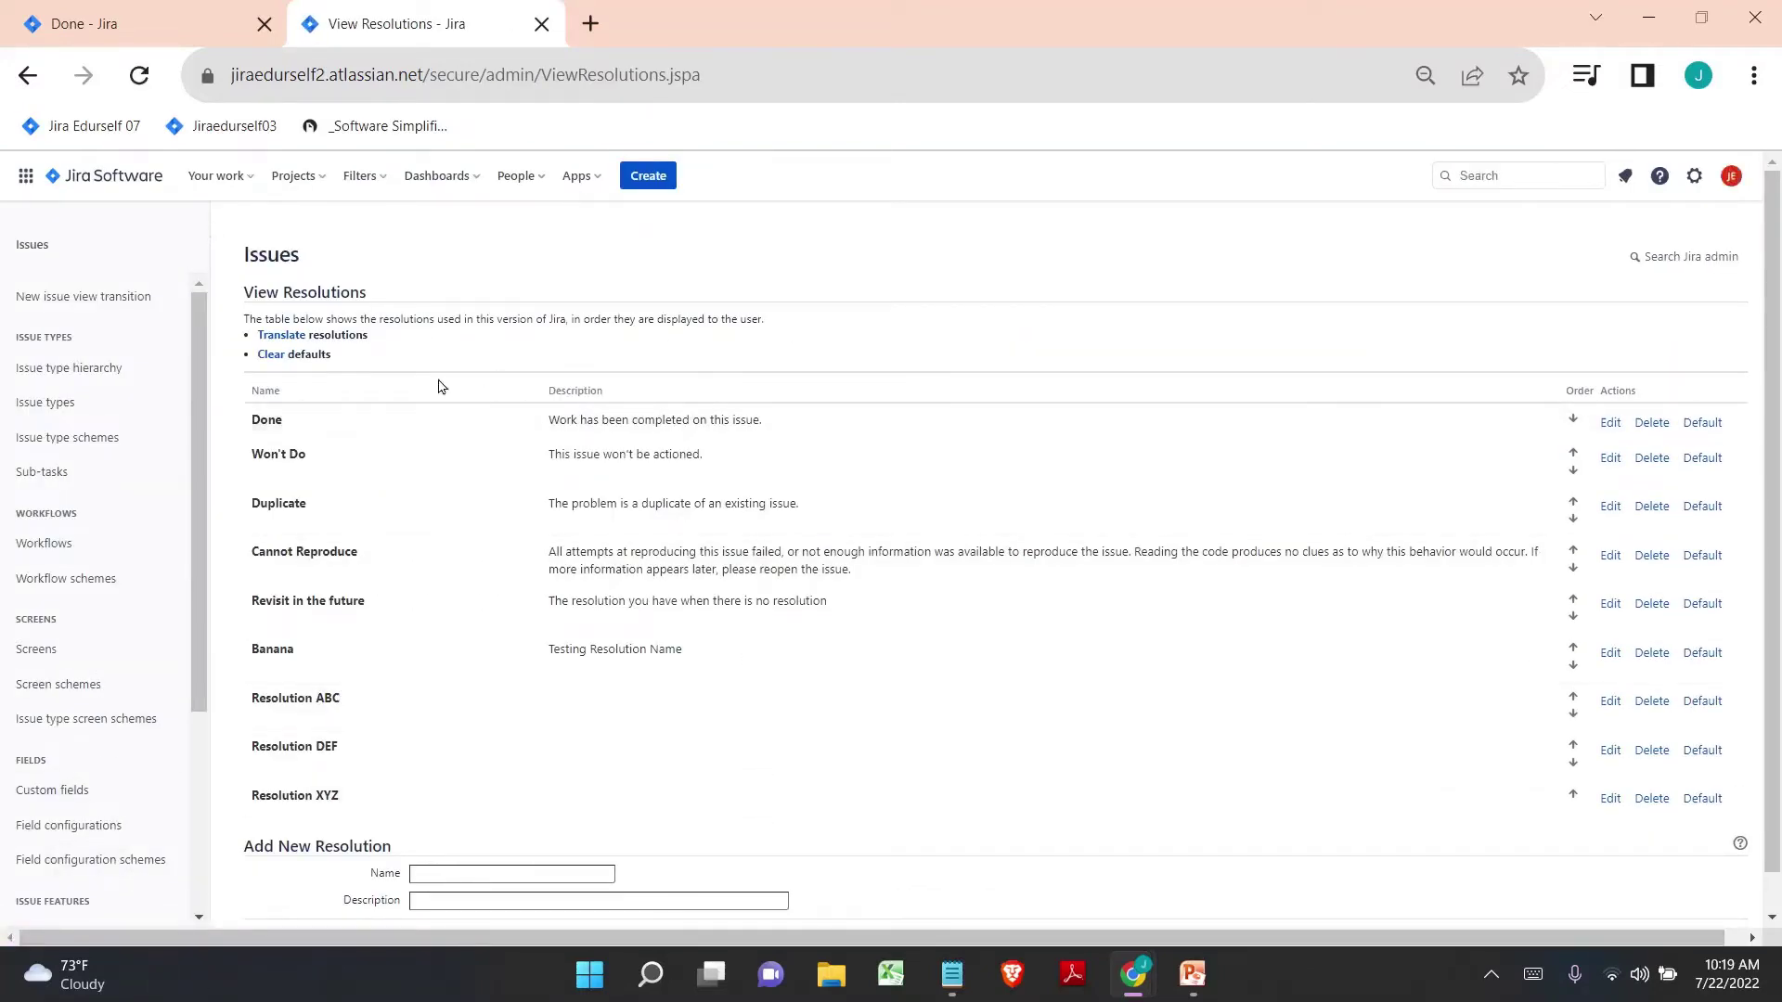
drag(251, 418, 405, 799)
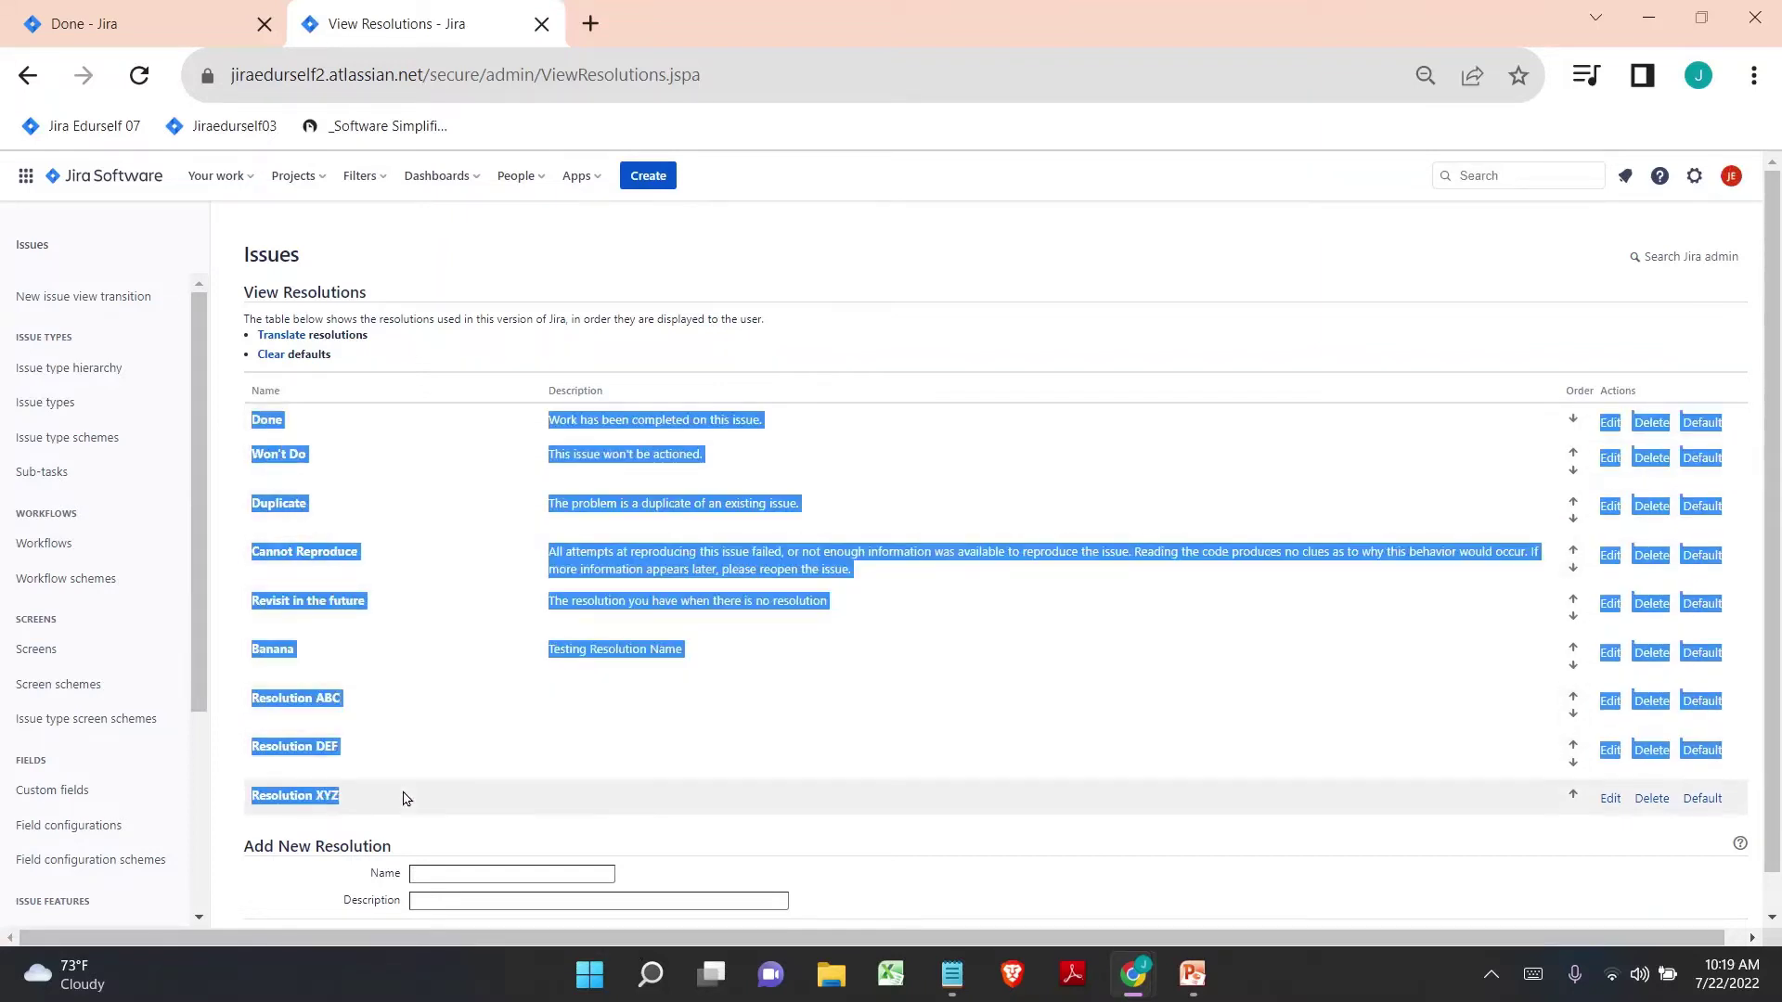
click(273, 837)
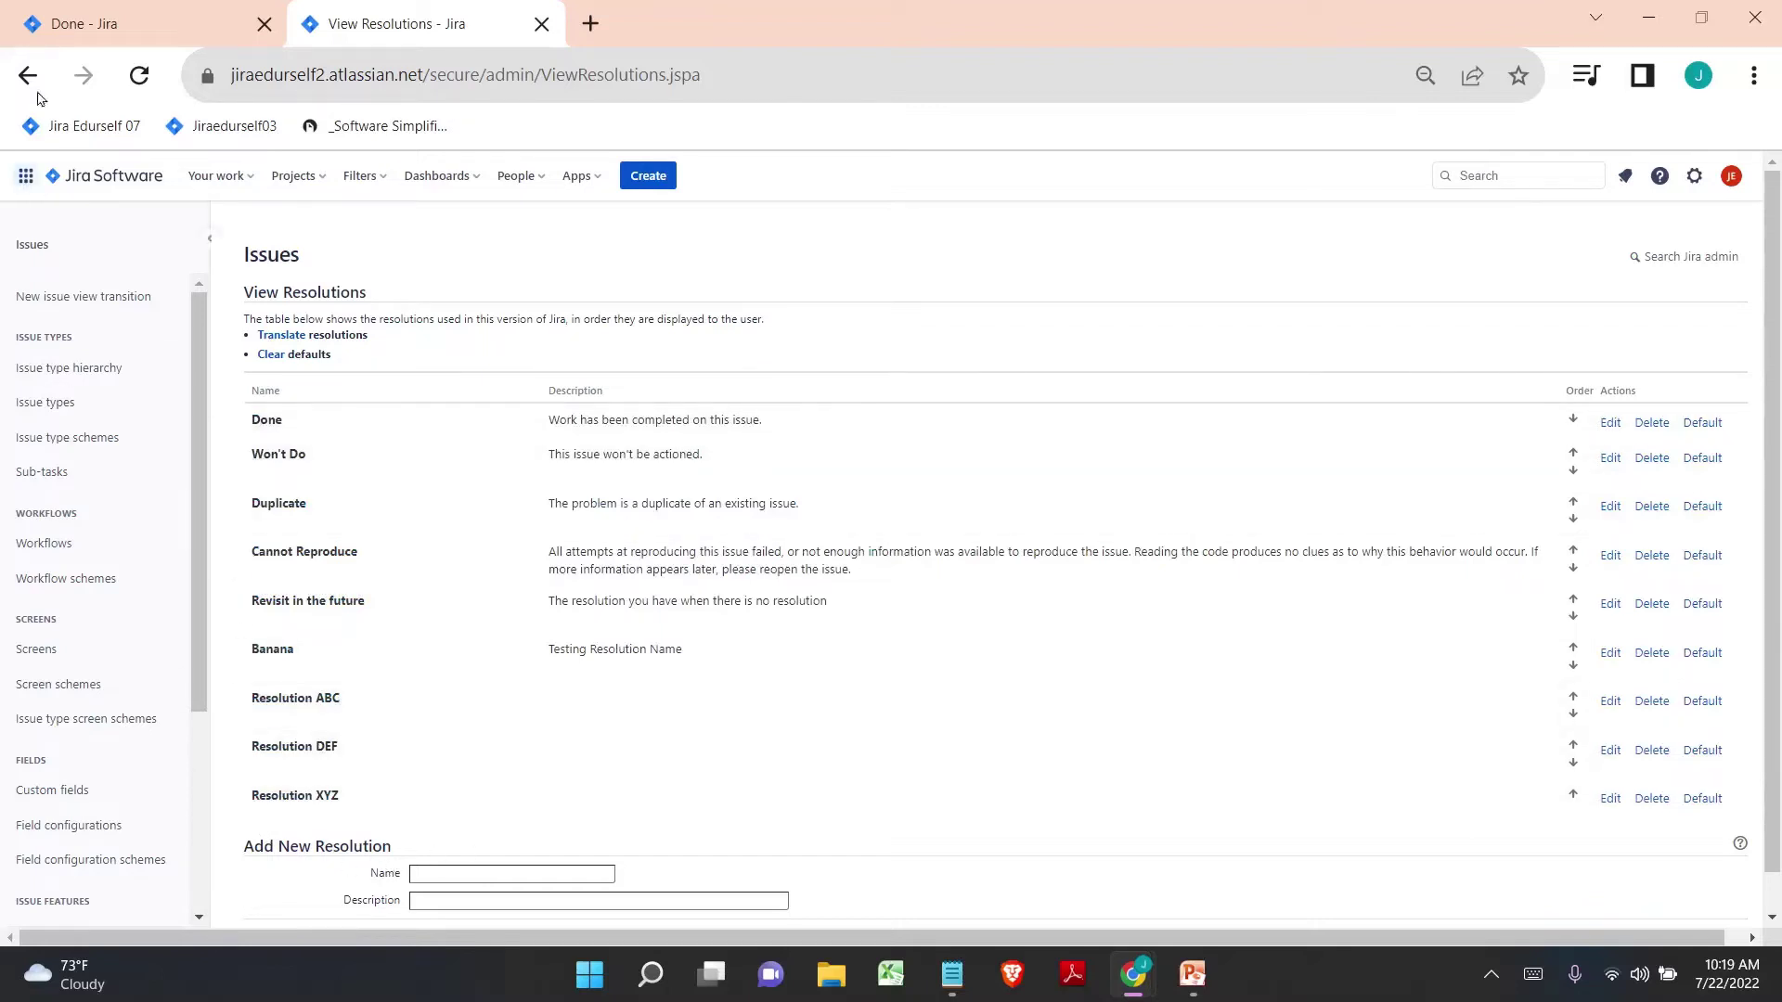
- Review the Resolution options offered on the issue's Done transition screen again and cancel the transition
click(80, 28)
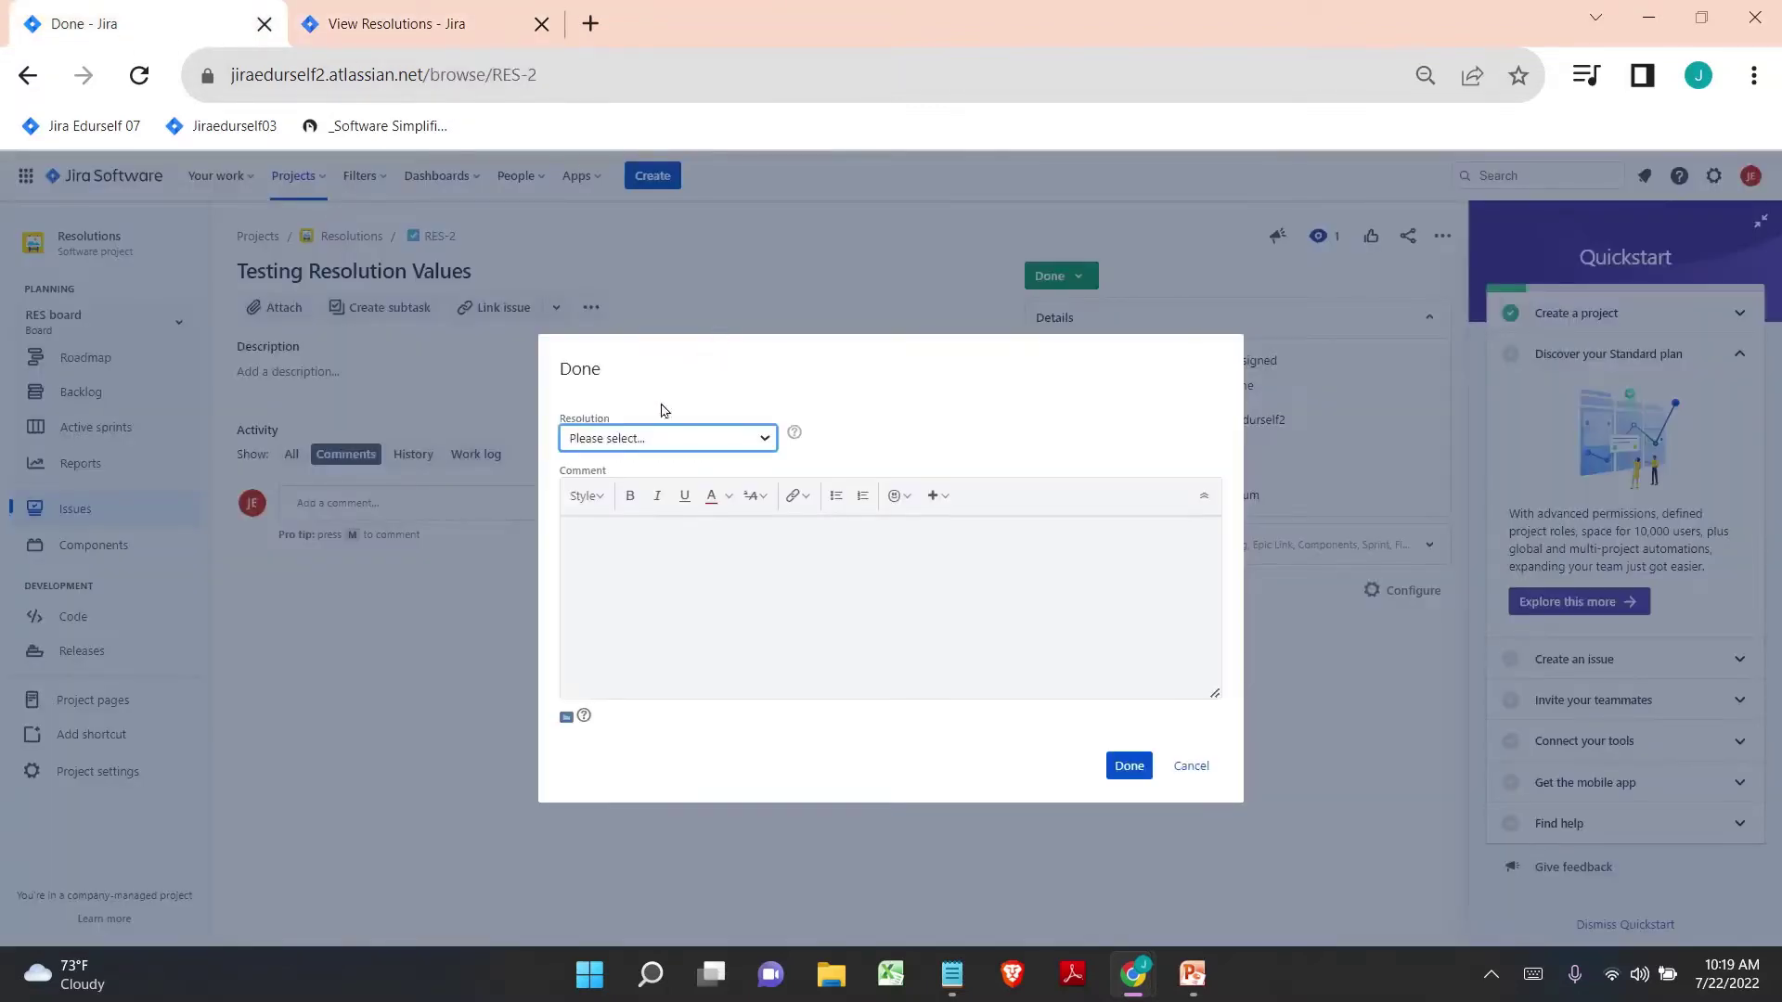
click(644, 443)
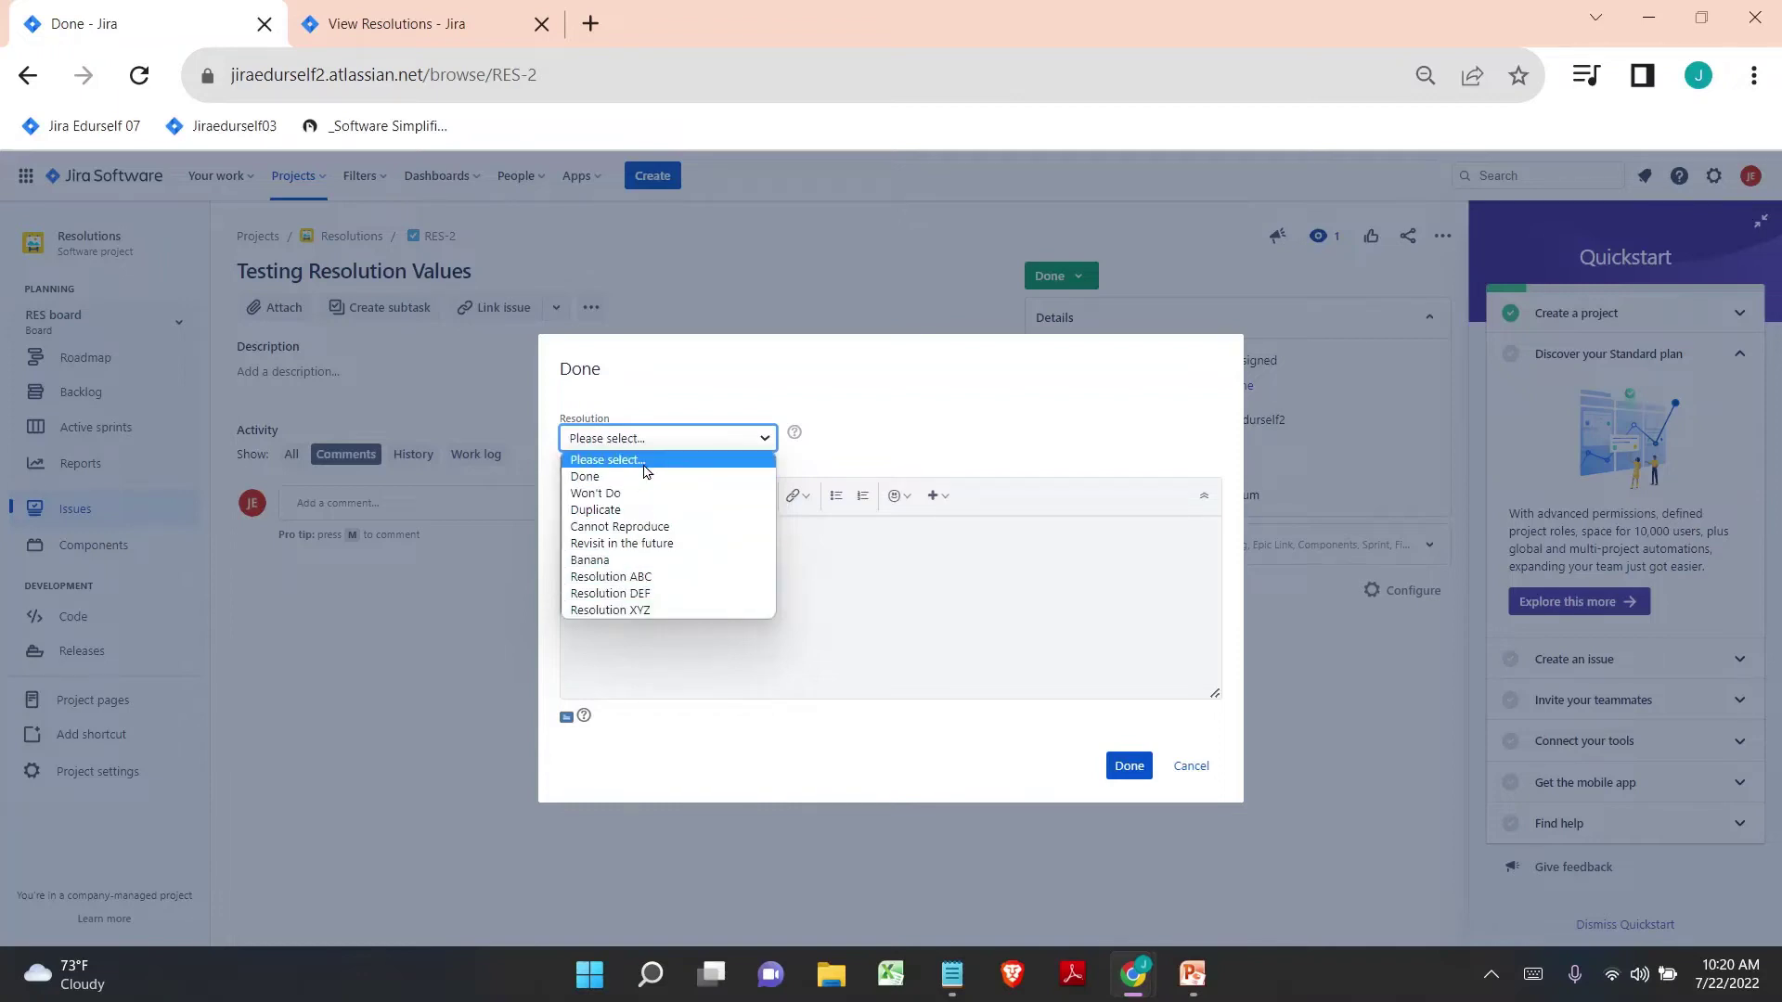
click(1167, 759)
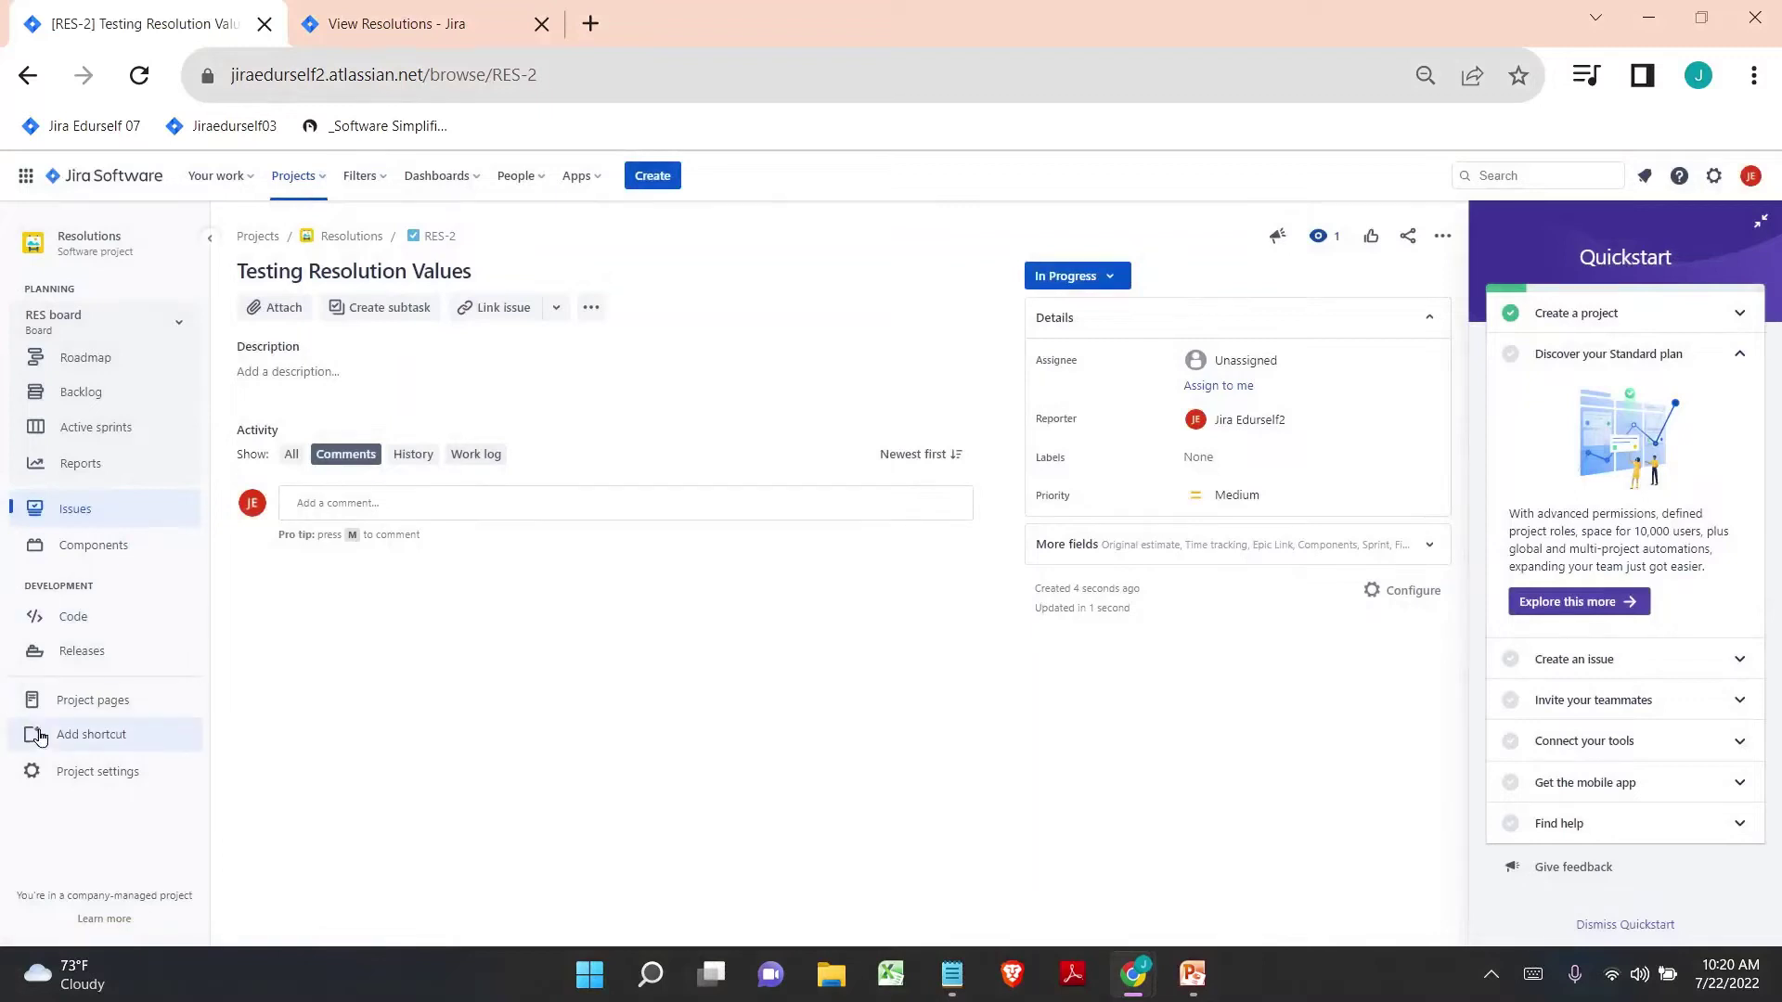
- Open RES: Task Workflow for editing from the Resolutions project's workflow settings
click(51, 776)
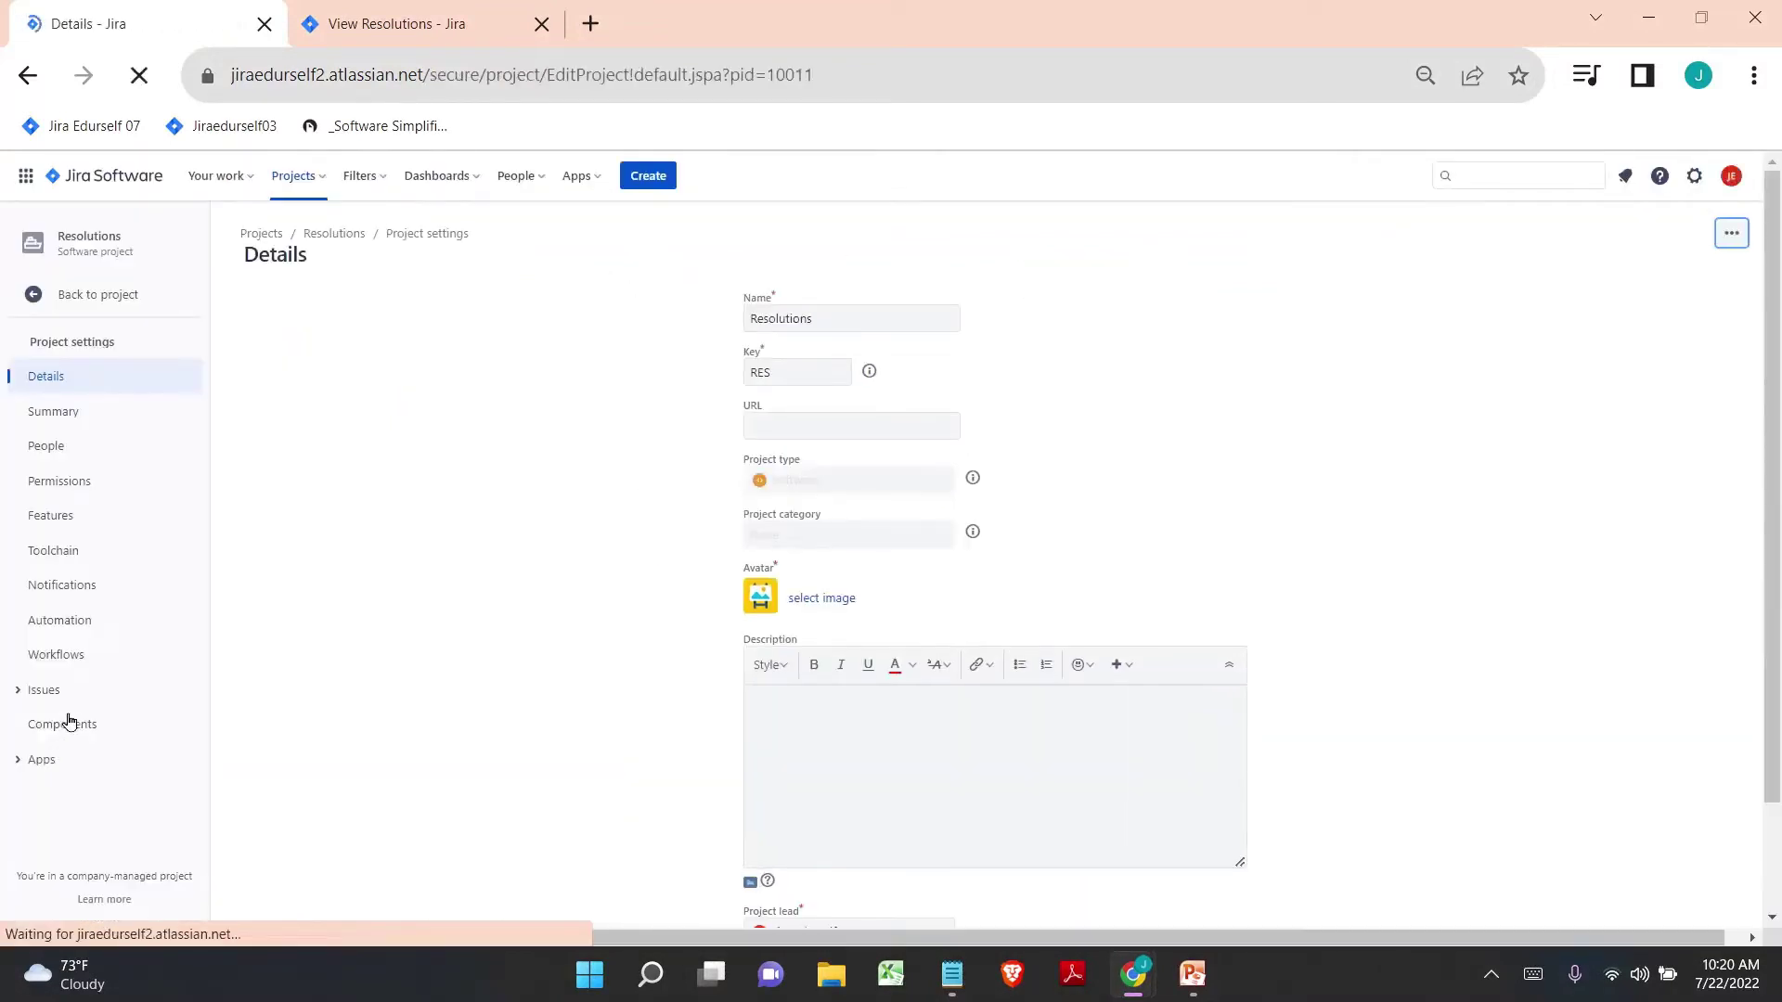
click(78, 667)
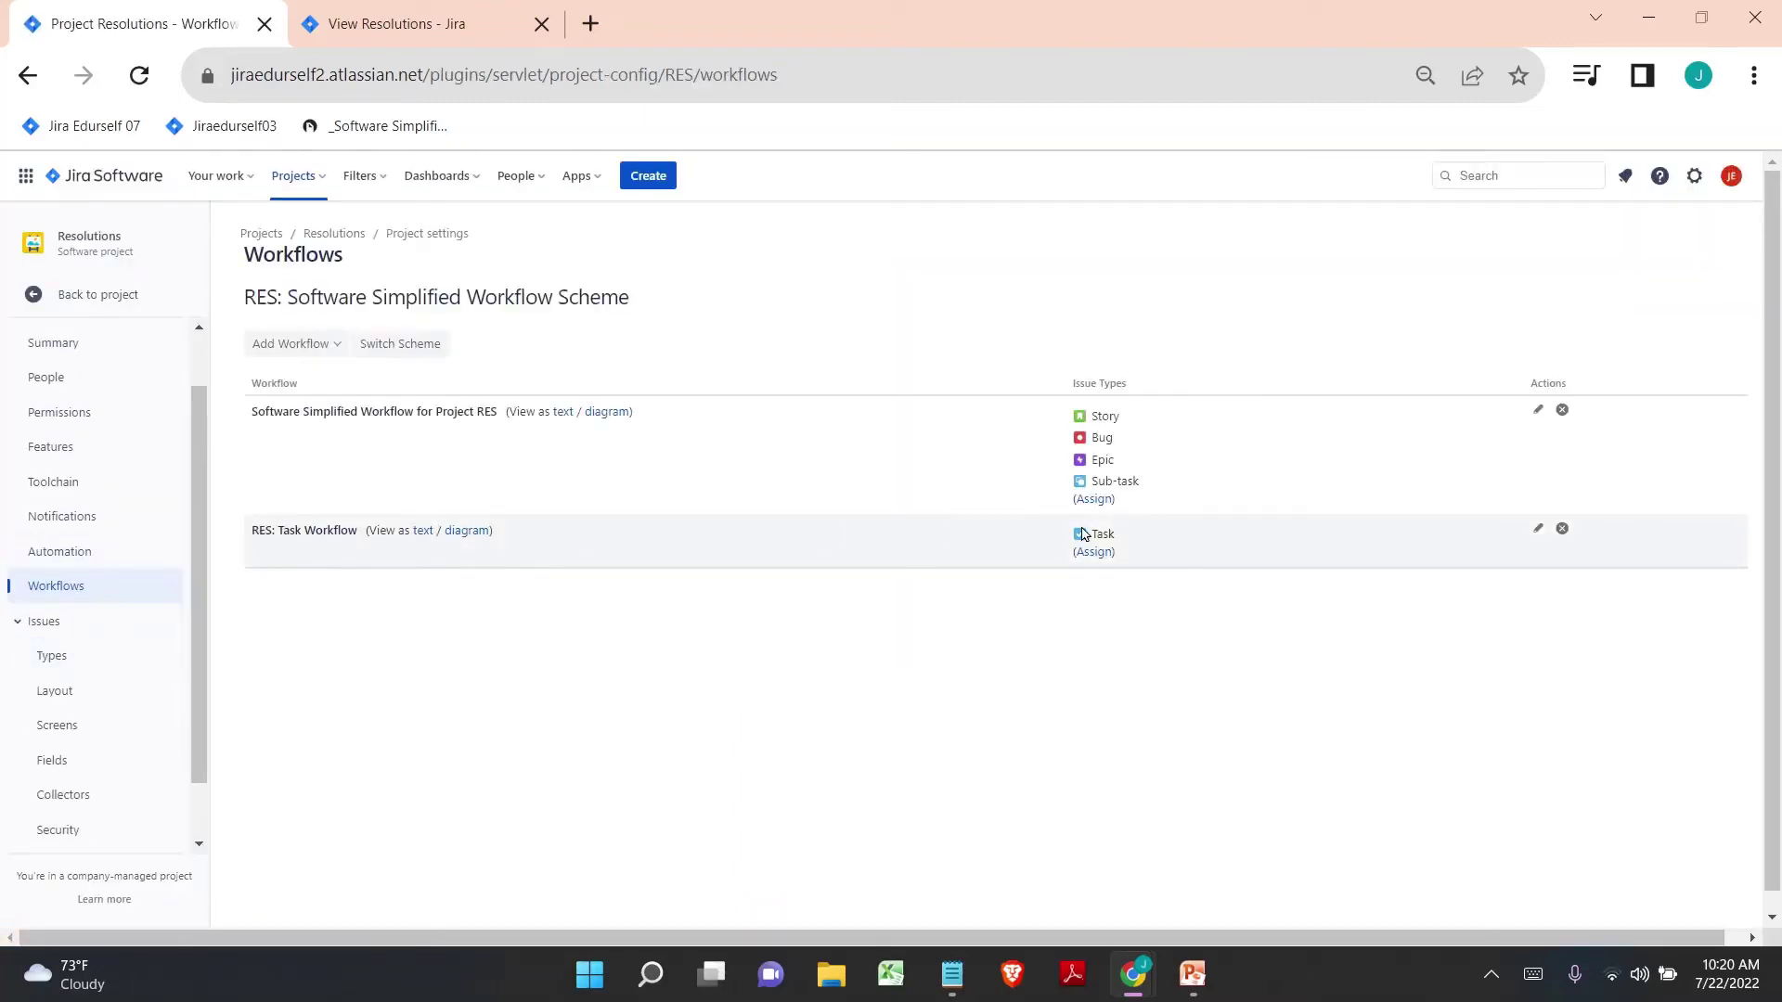
click(1539, 529)
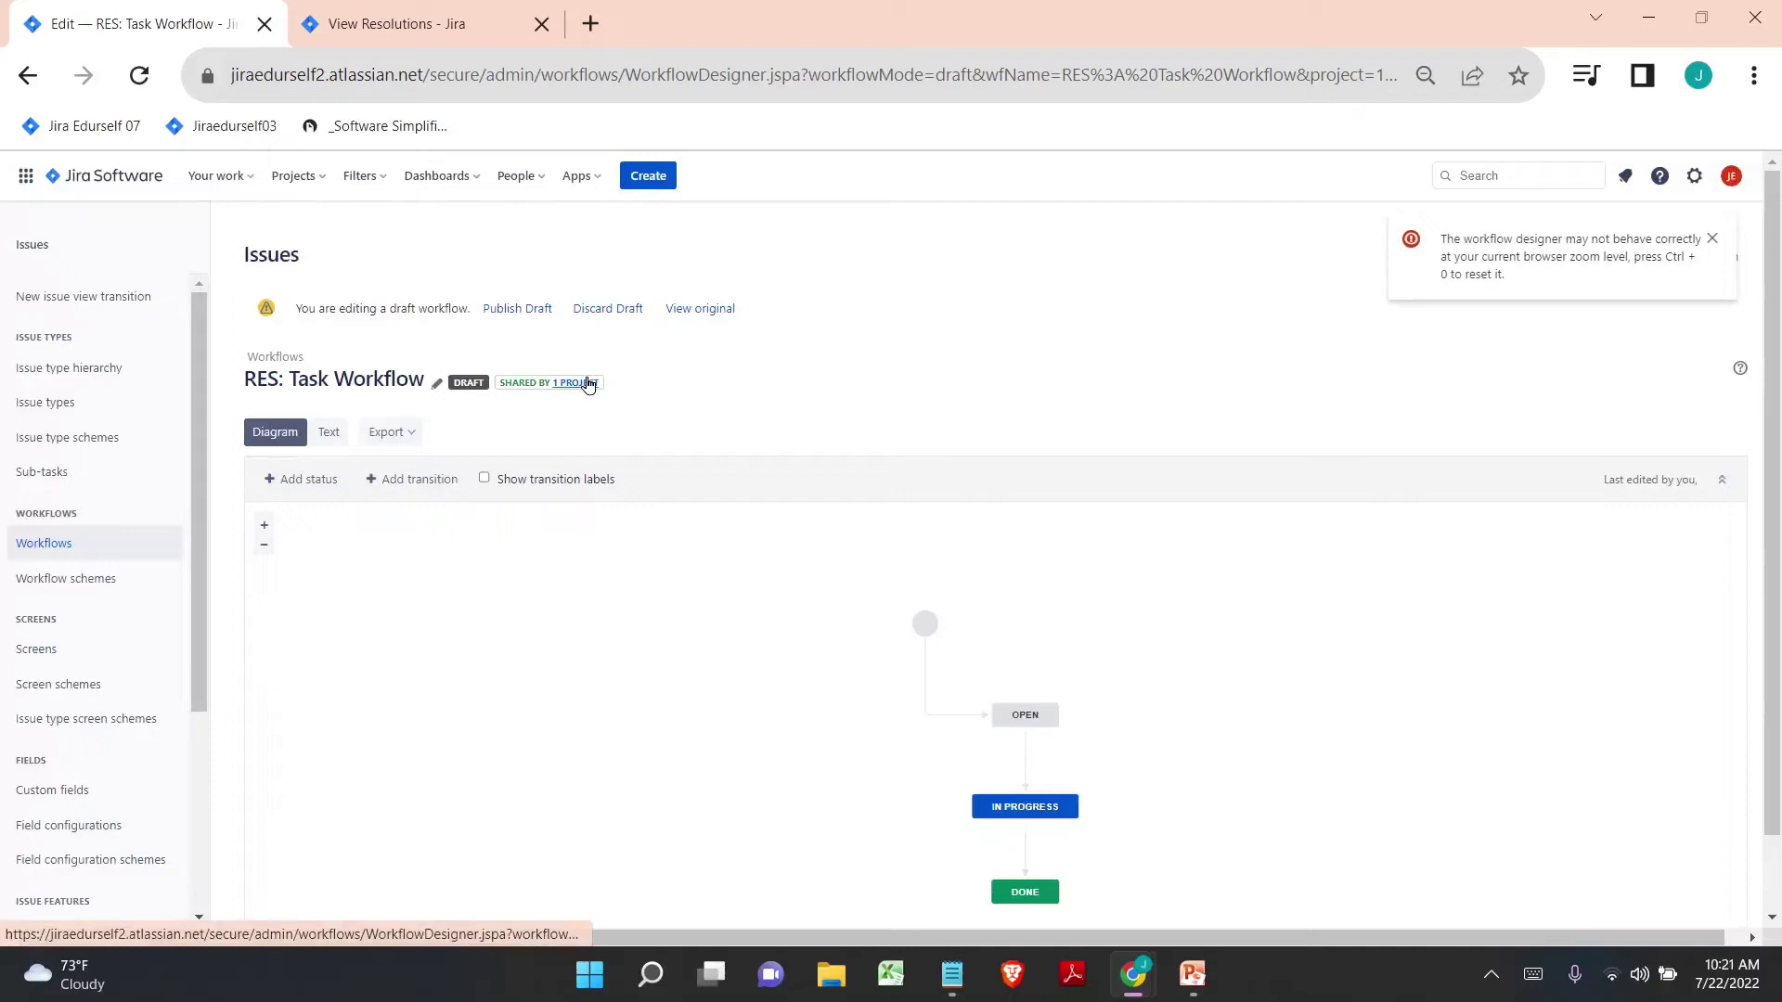
- Open the properties of the transition from In Progress to Done and check the key and value fields
scroll(588, 384, down, 1)
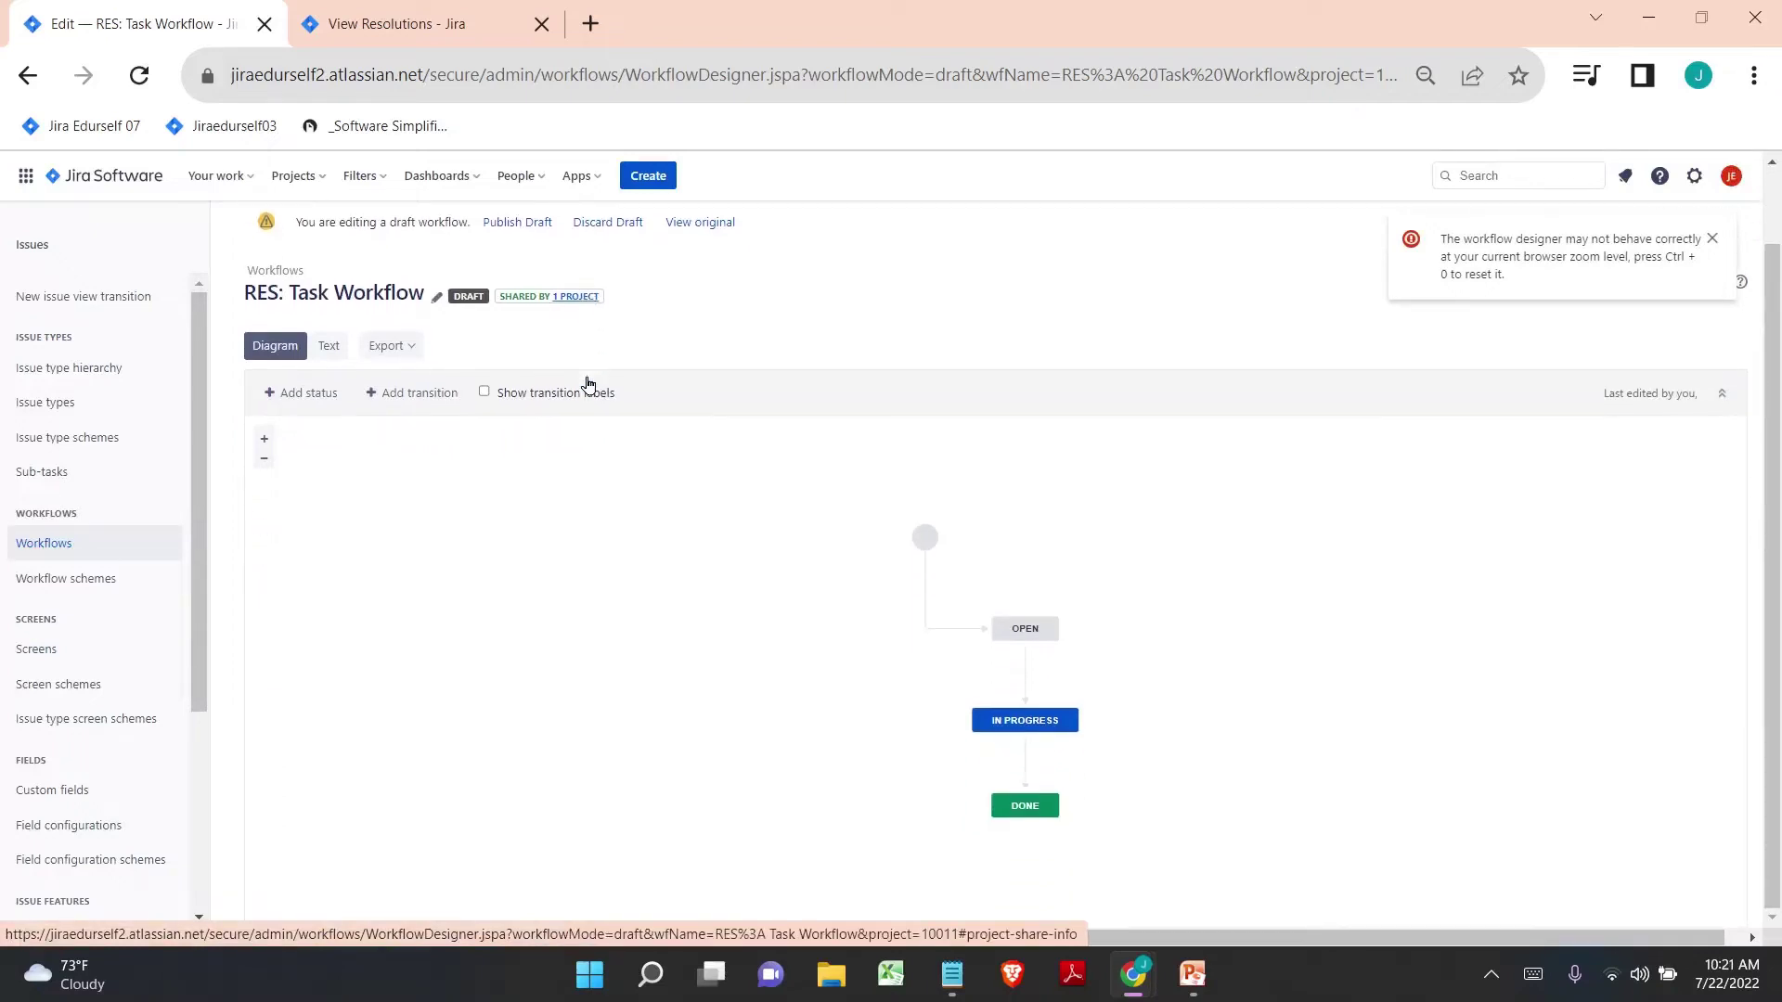
click(1024, 759)
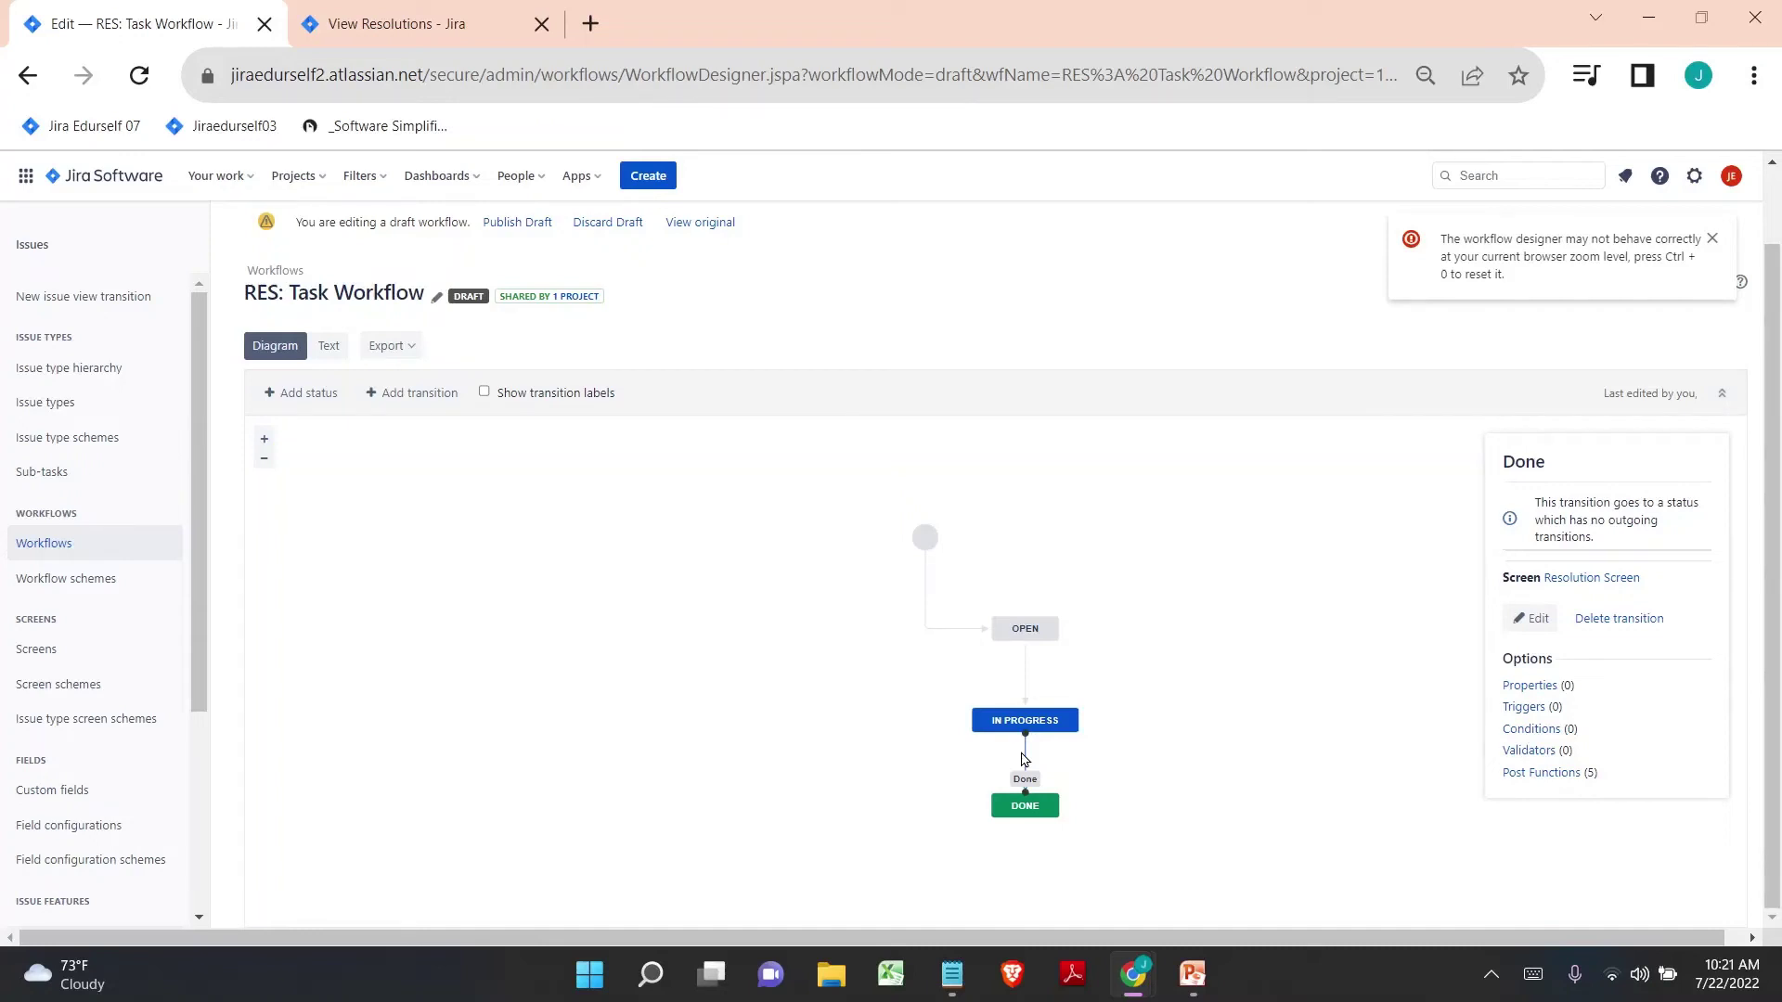
click(1514, 687)
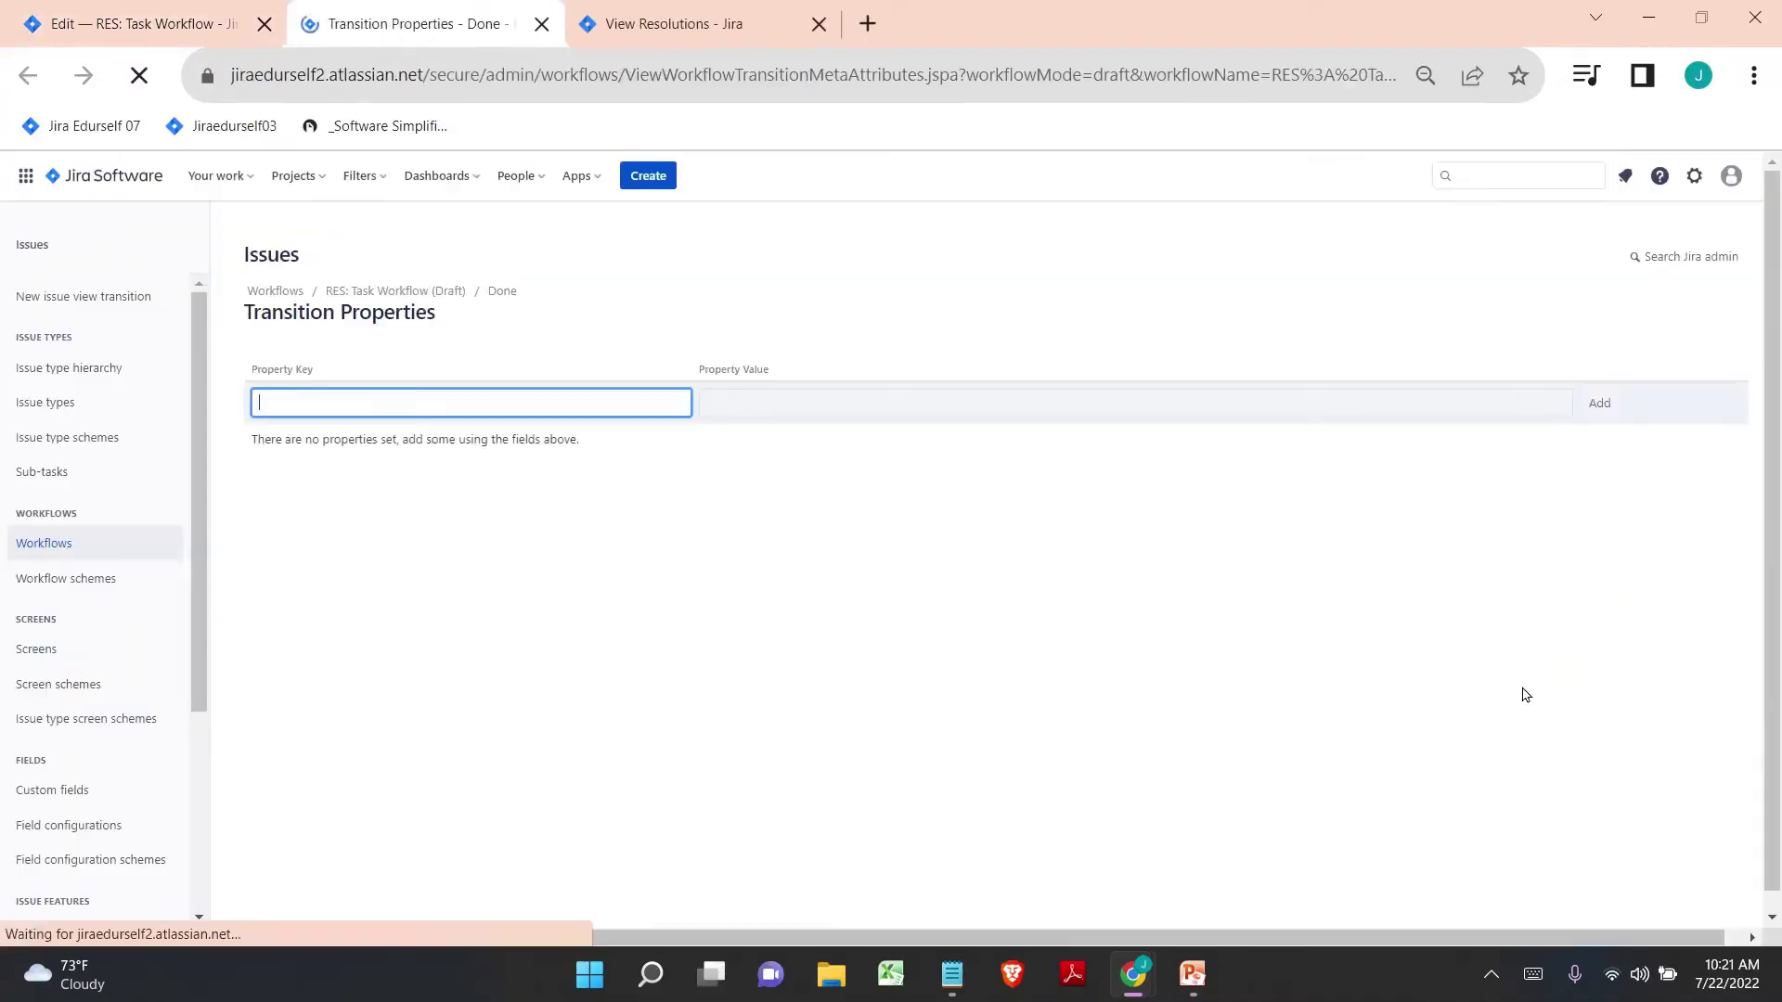
click(428, 394)
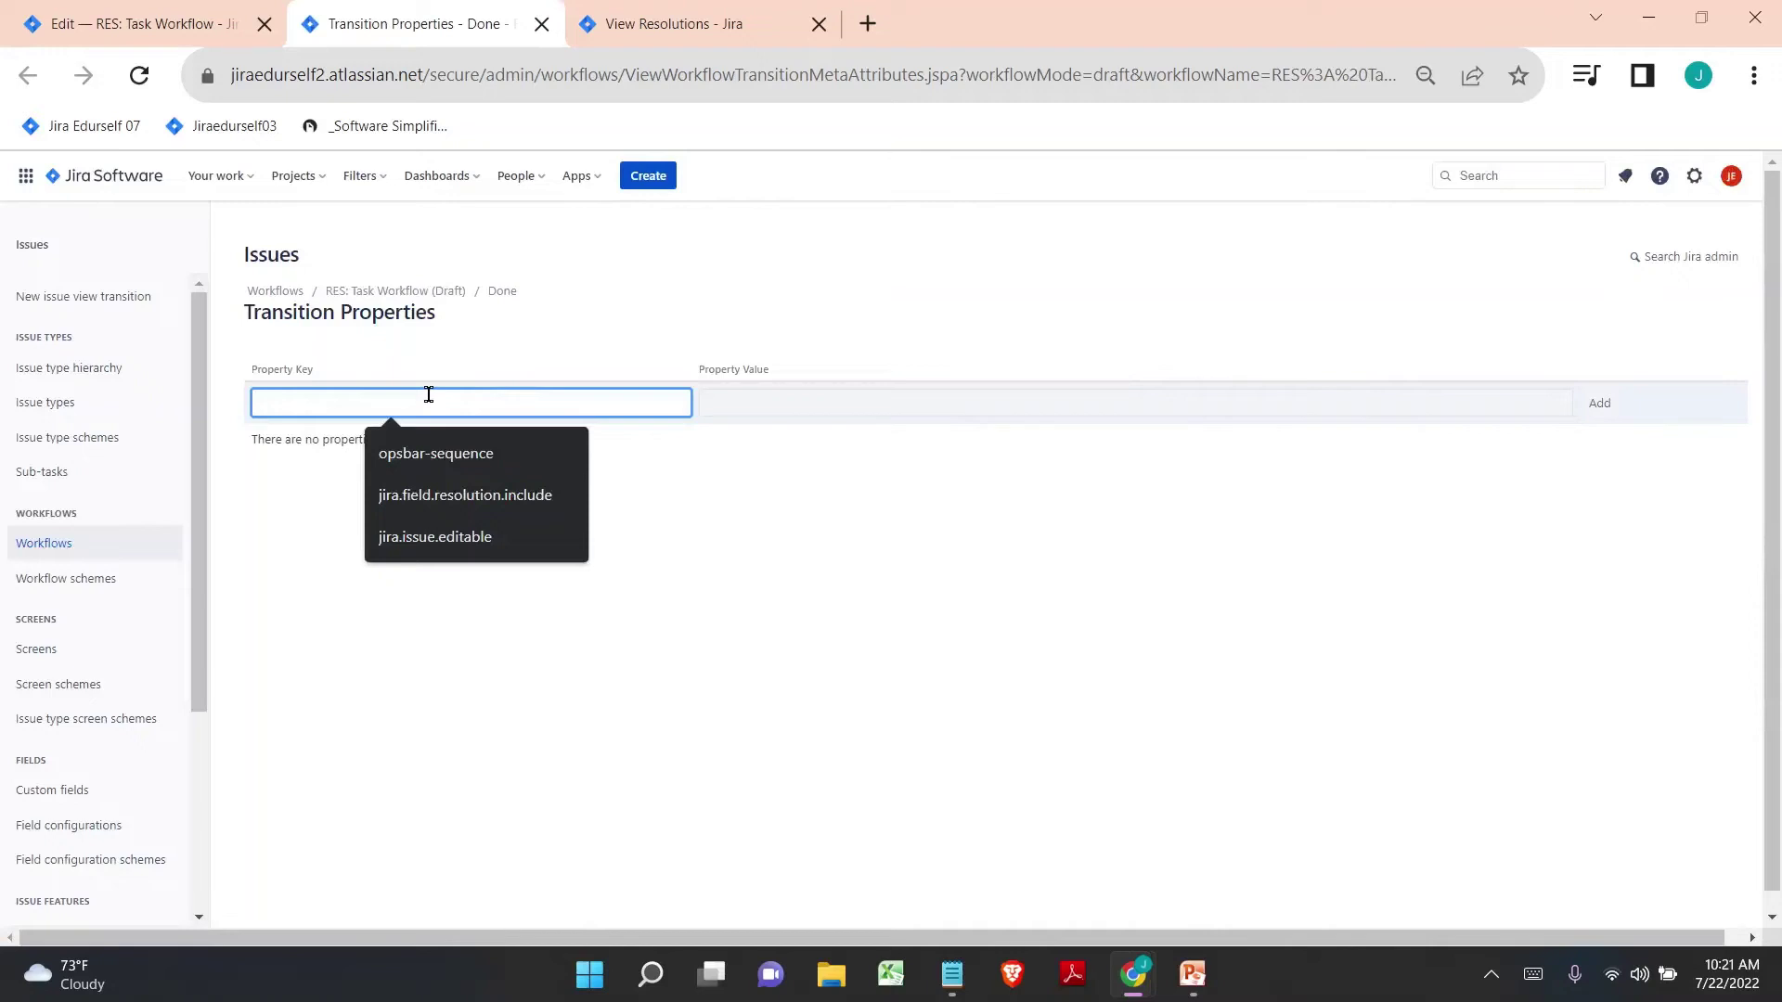
click(759, 390)
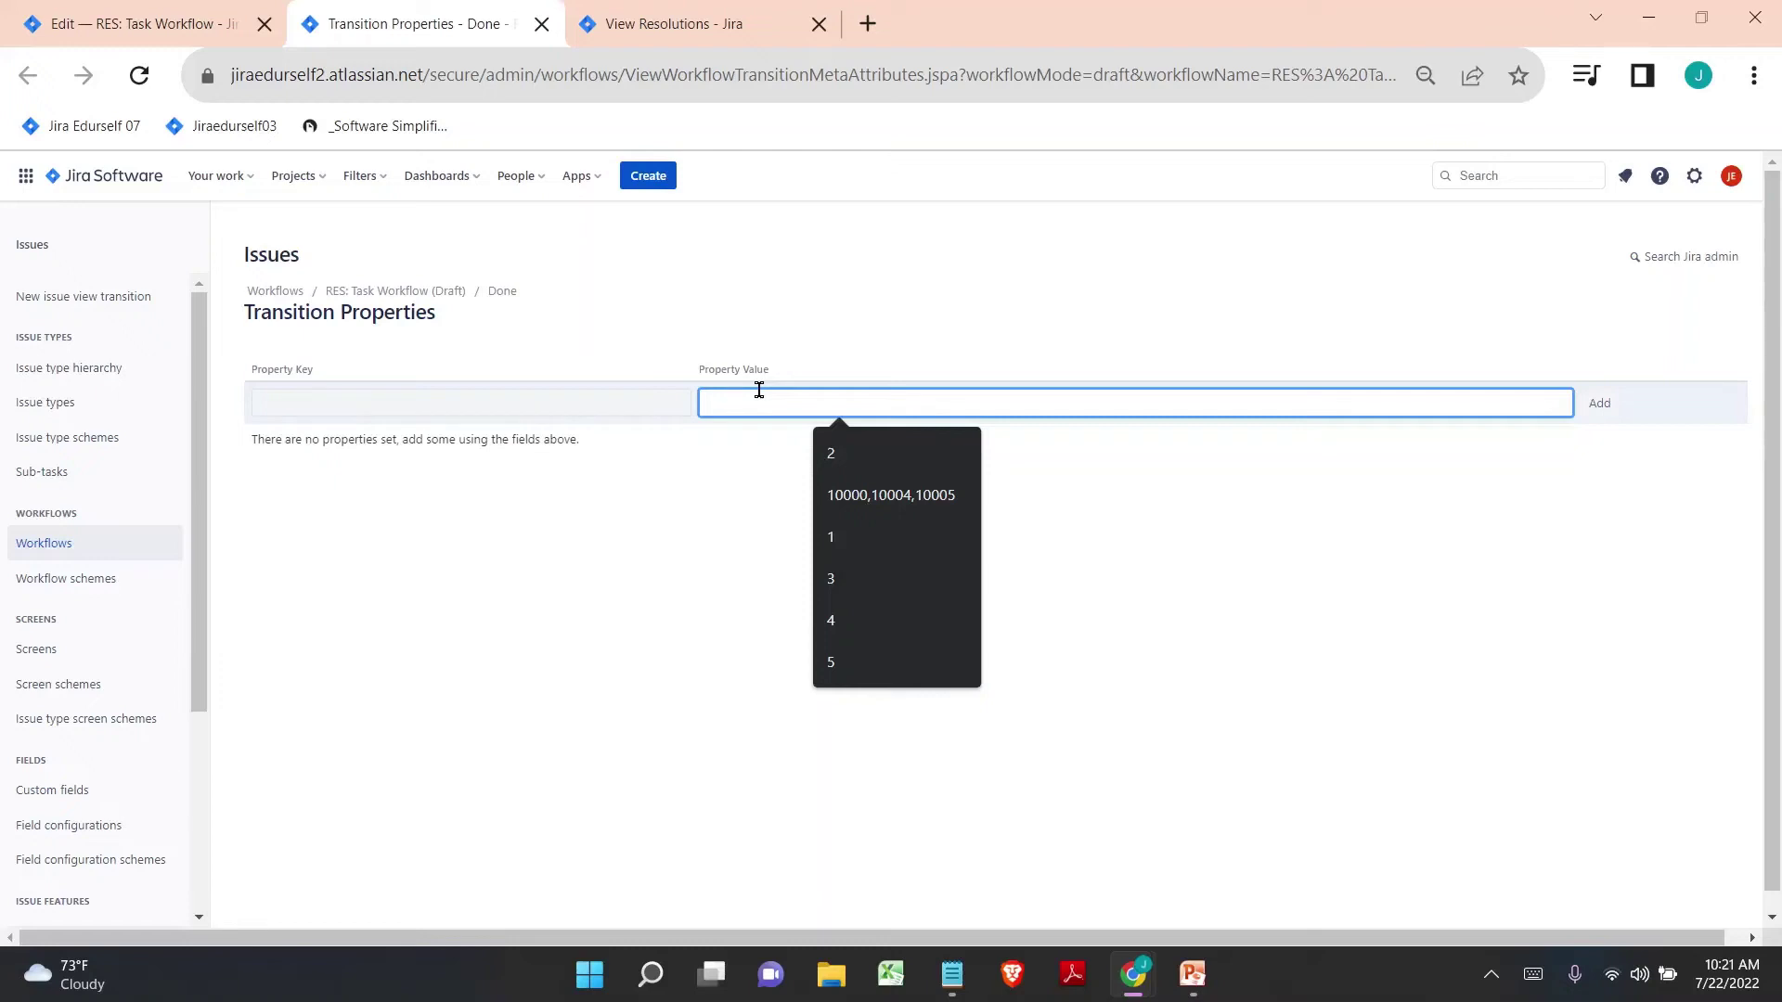
- Copy jira.field.resolution.include from the Notepad notes and enter it as the Done transition's property key
click(688, 28)
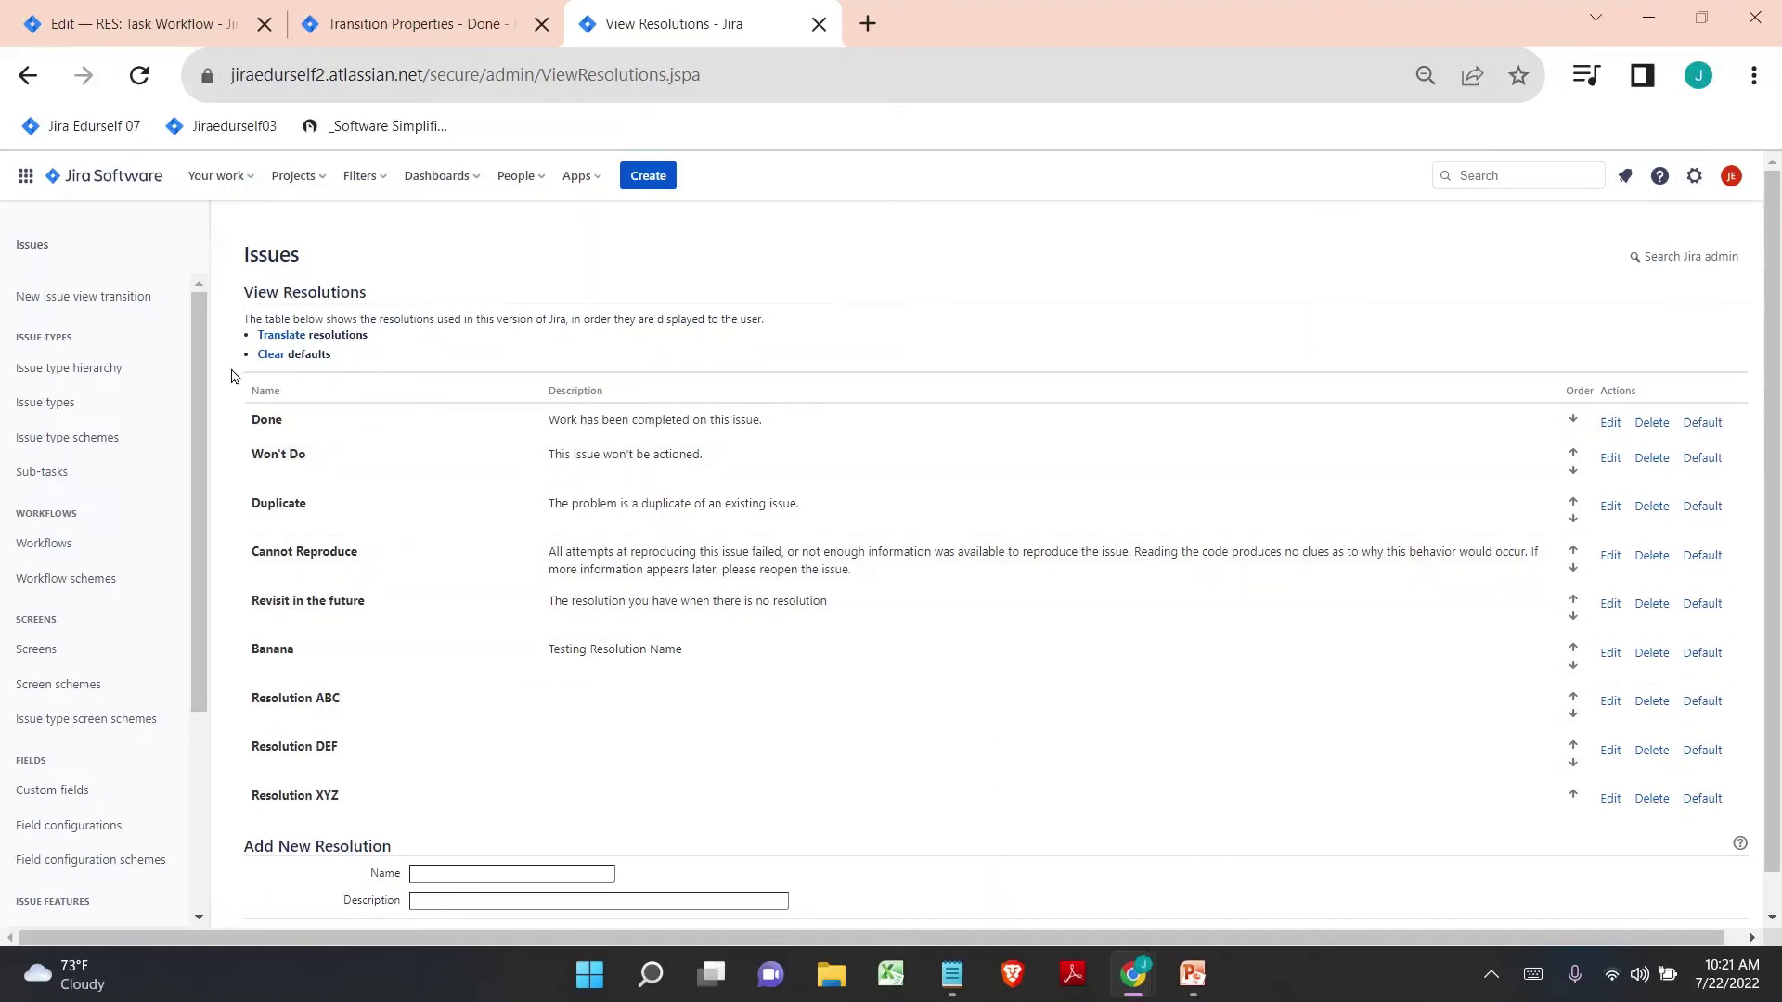
click(936, 971)
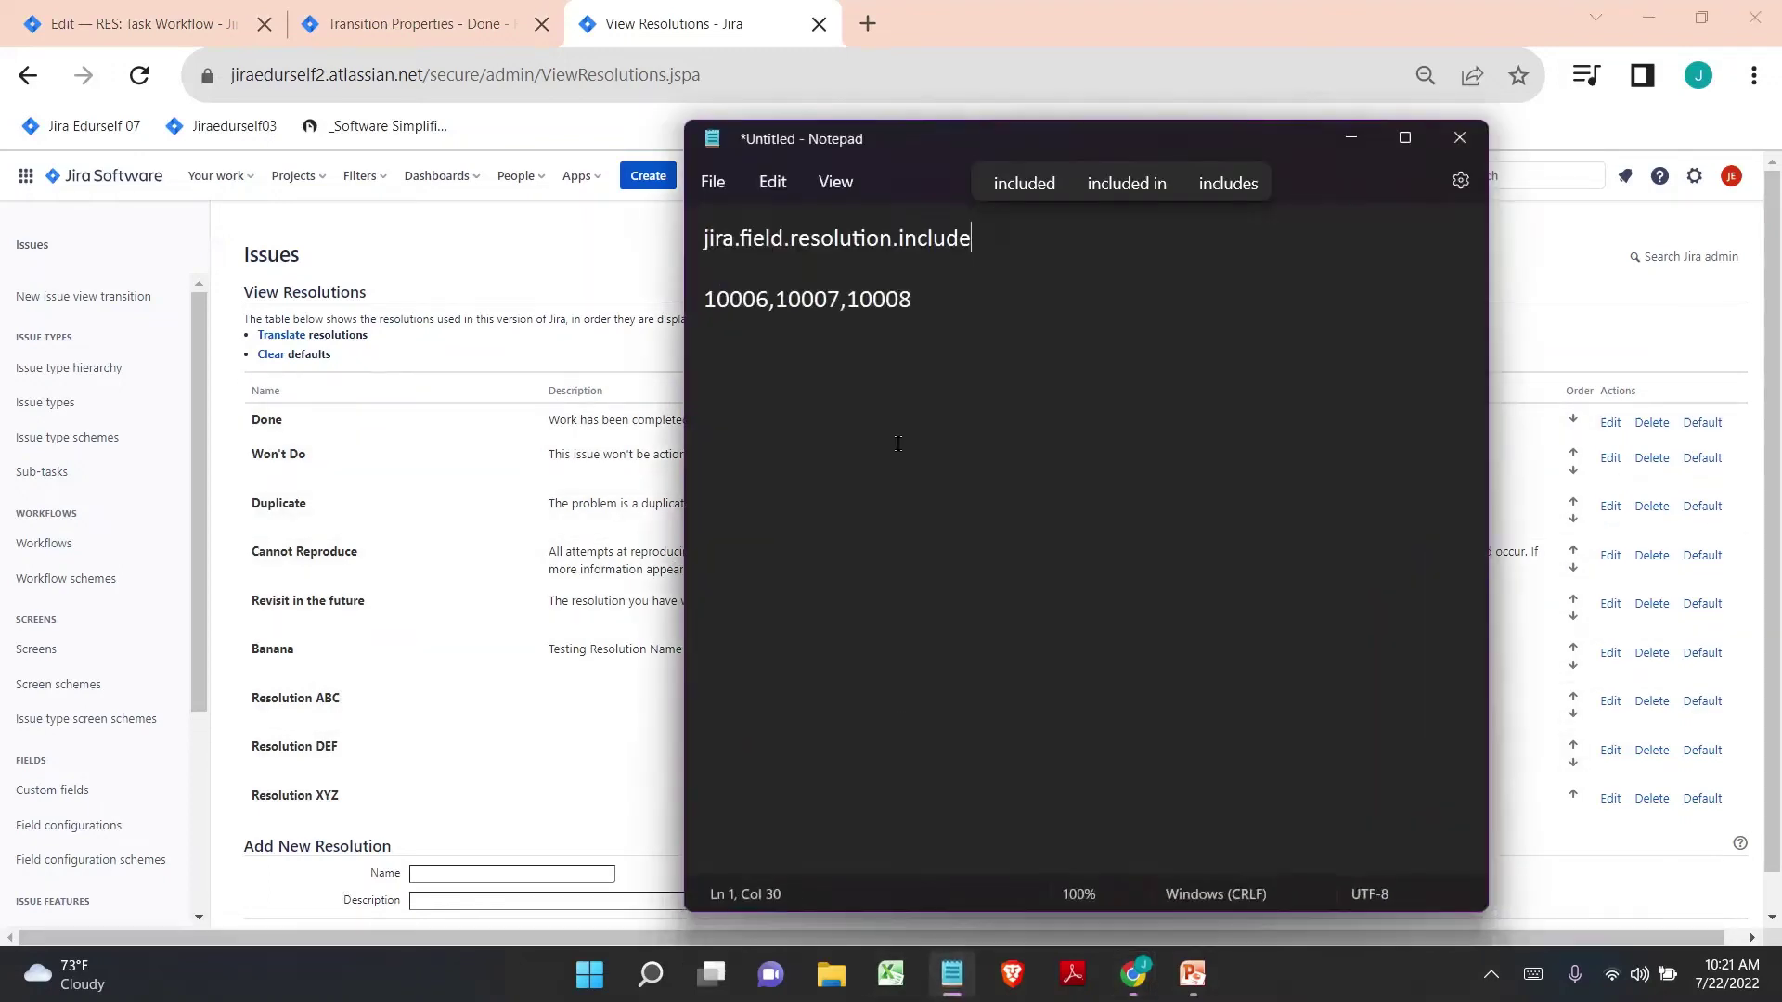
drag(1005, 243, 643, 240)
key(ctrl+c)
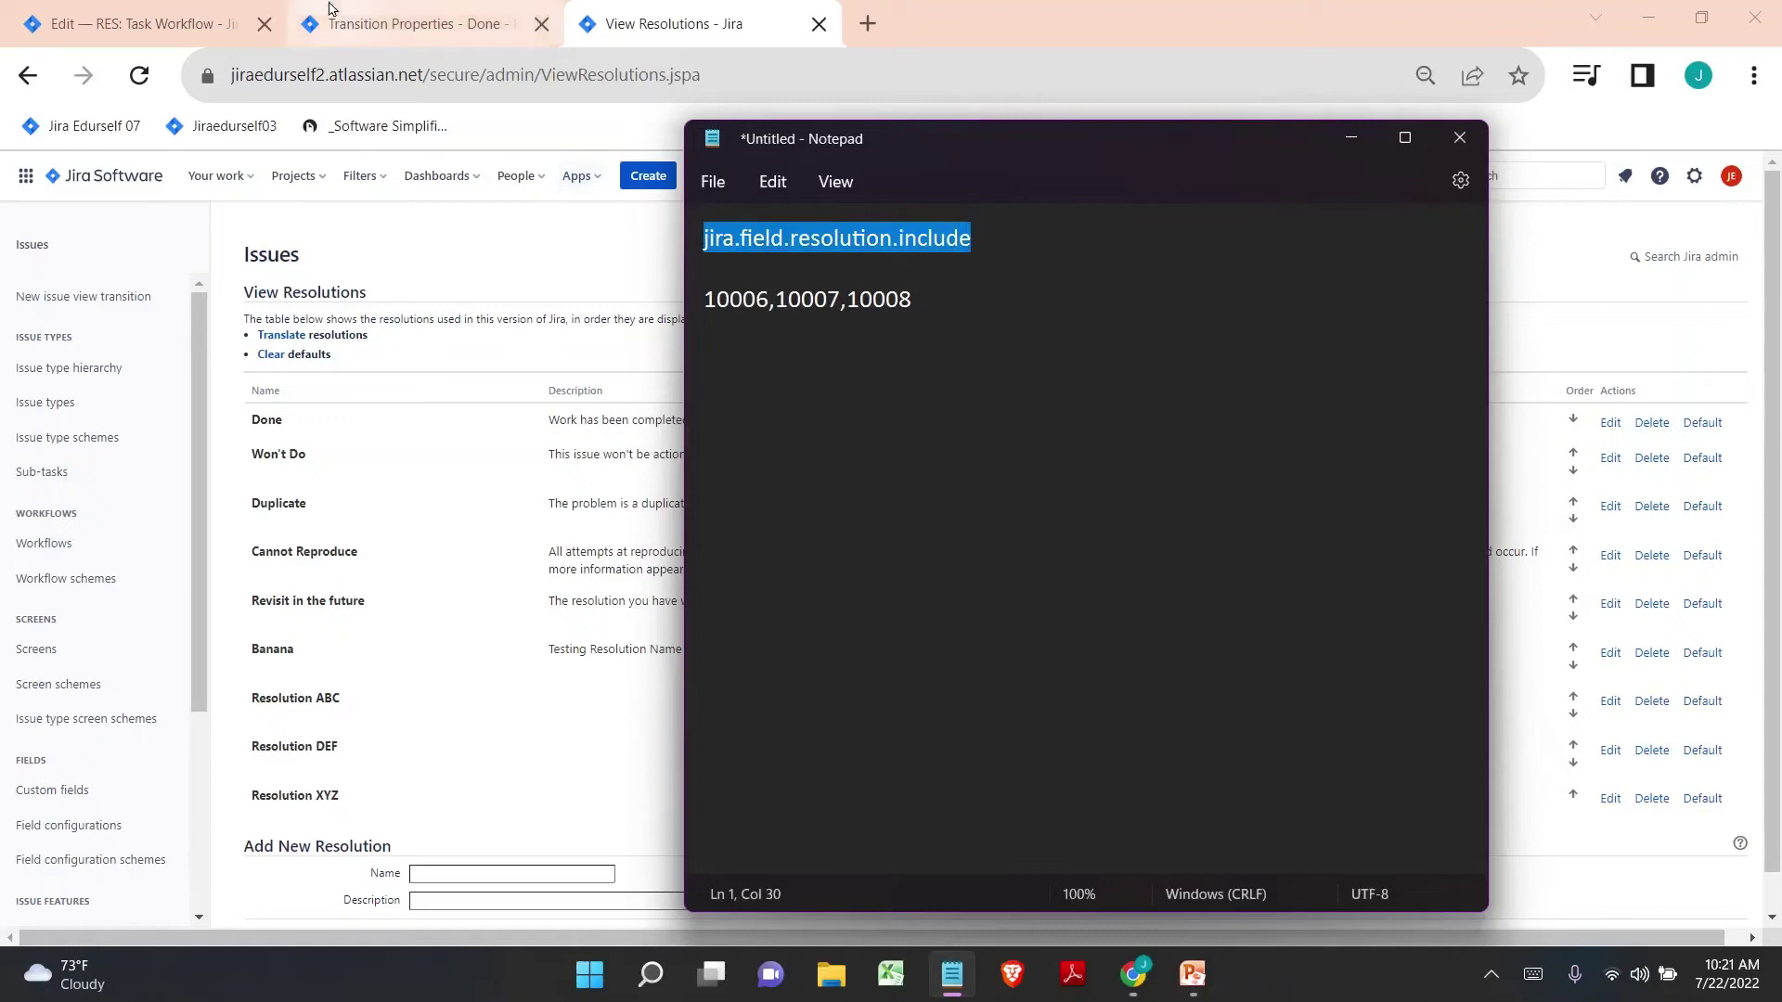
click(418, 24)
click(405, 391)
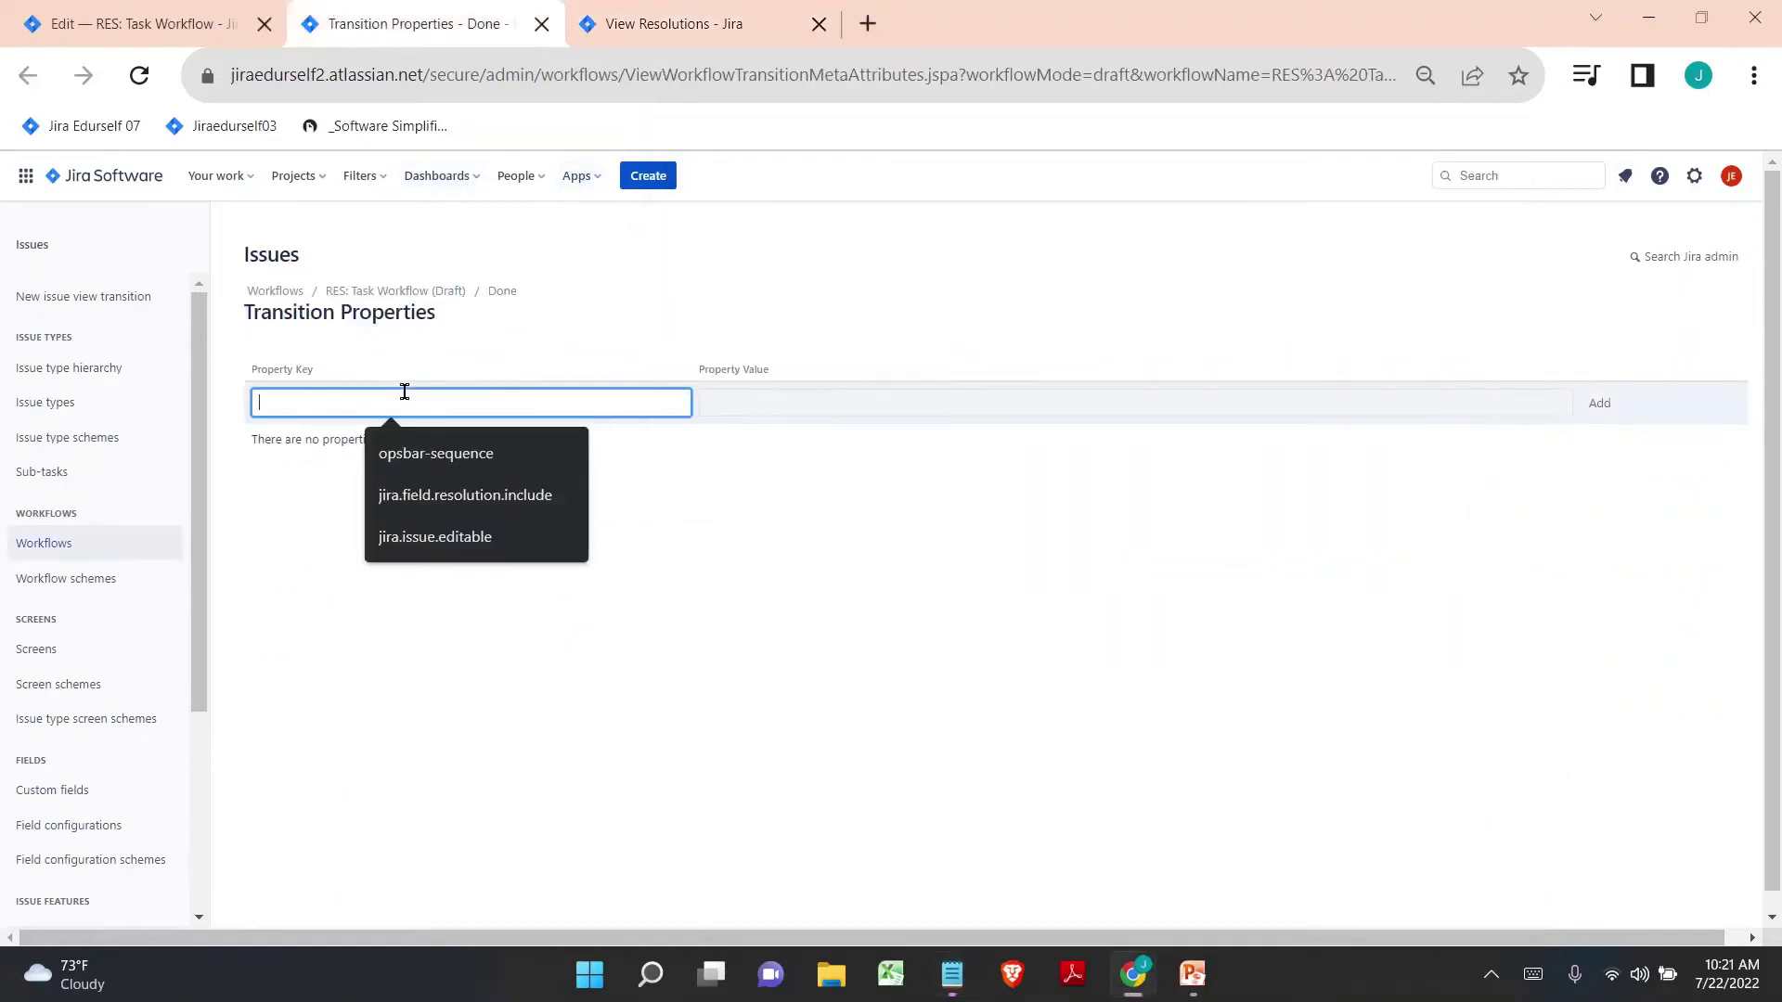
key(ctrl+v)
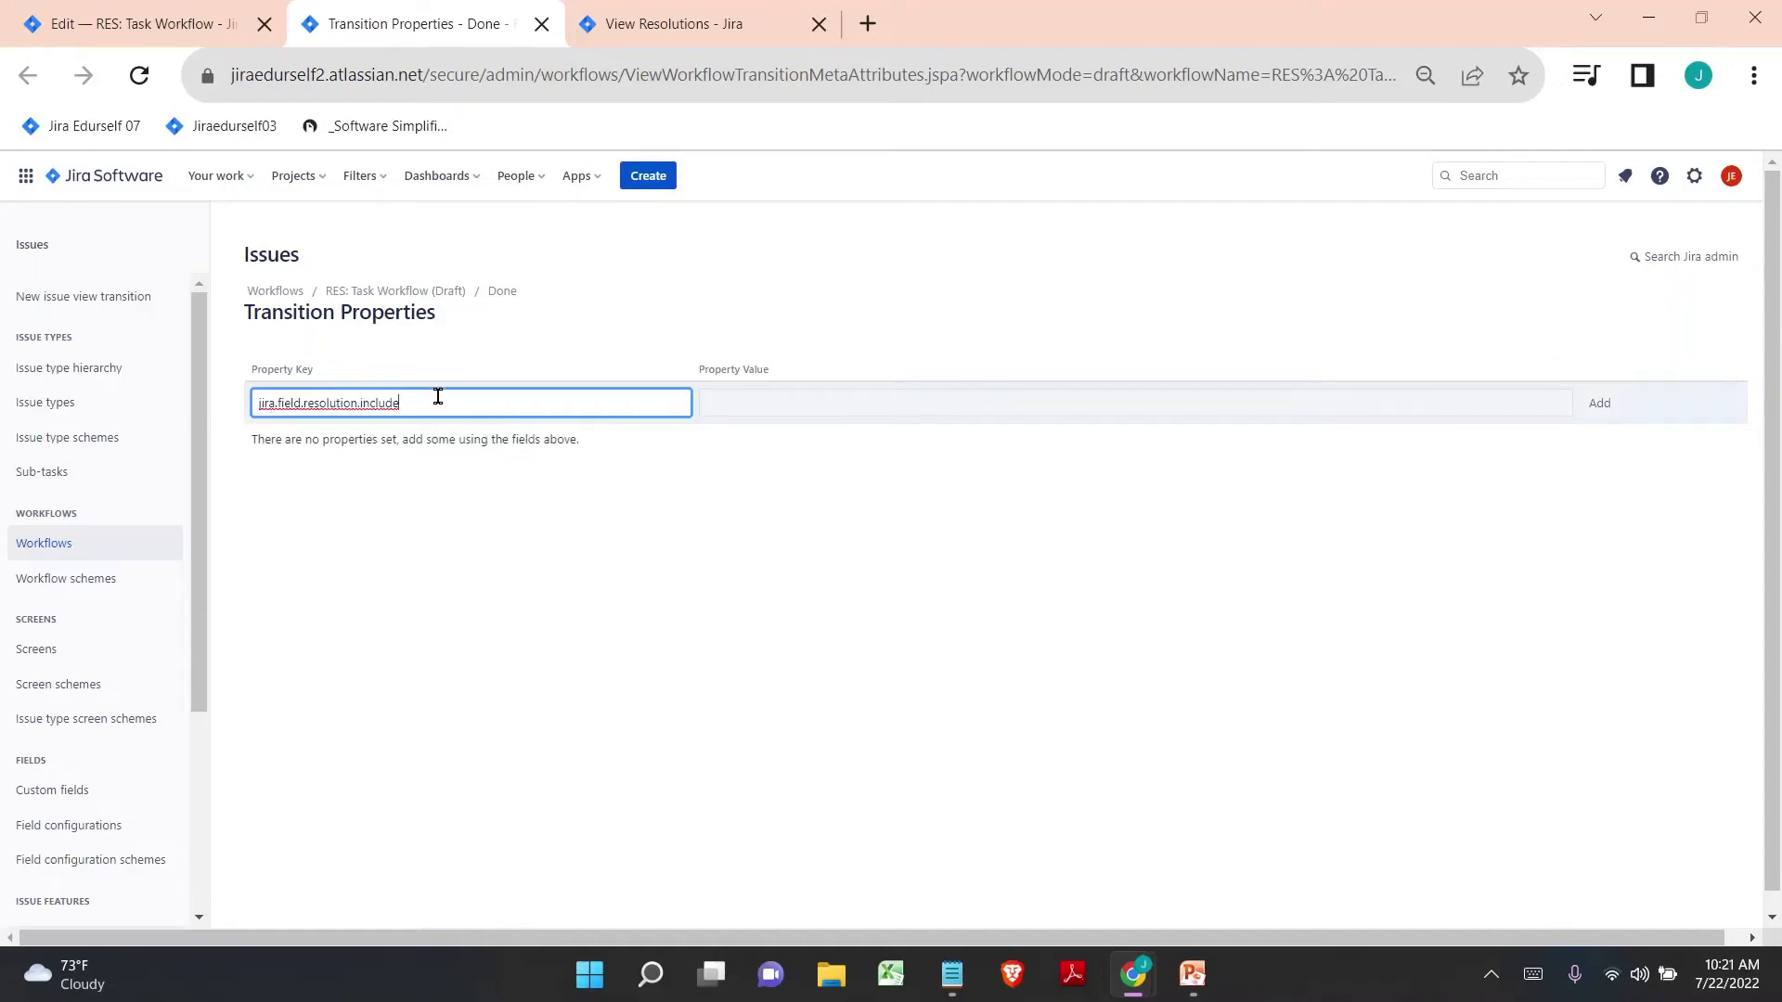
- Open Resolution ABC's edit page from the resolutions list to look up its ID for the property value
click(748, 408)
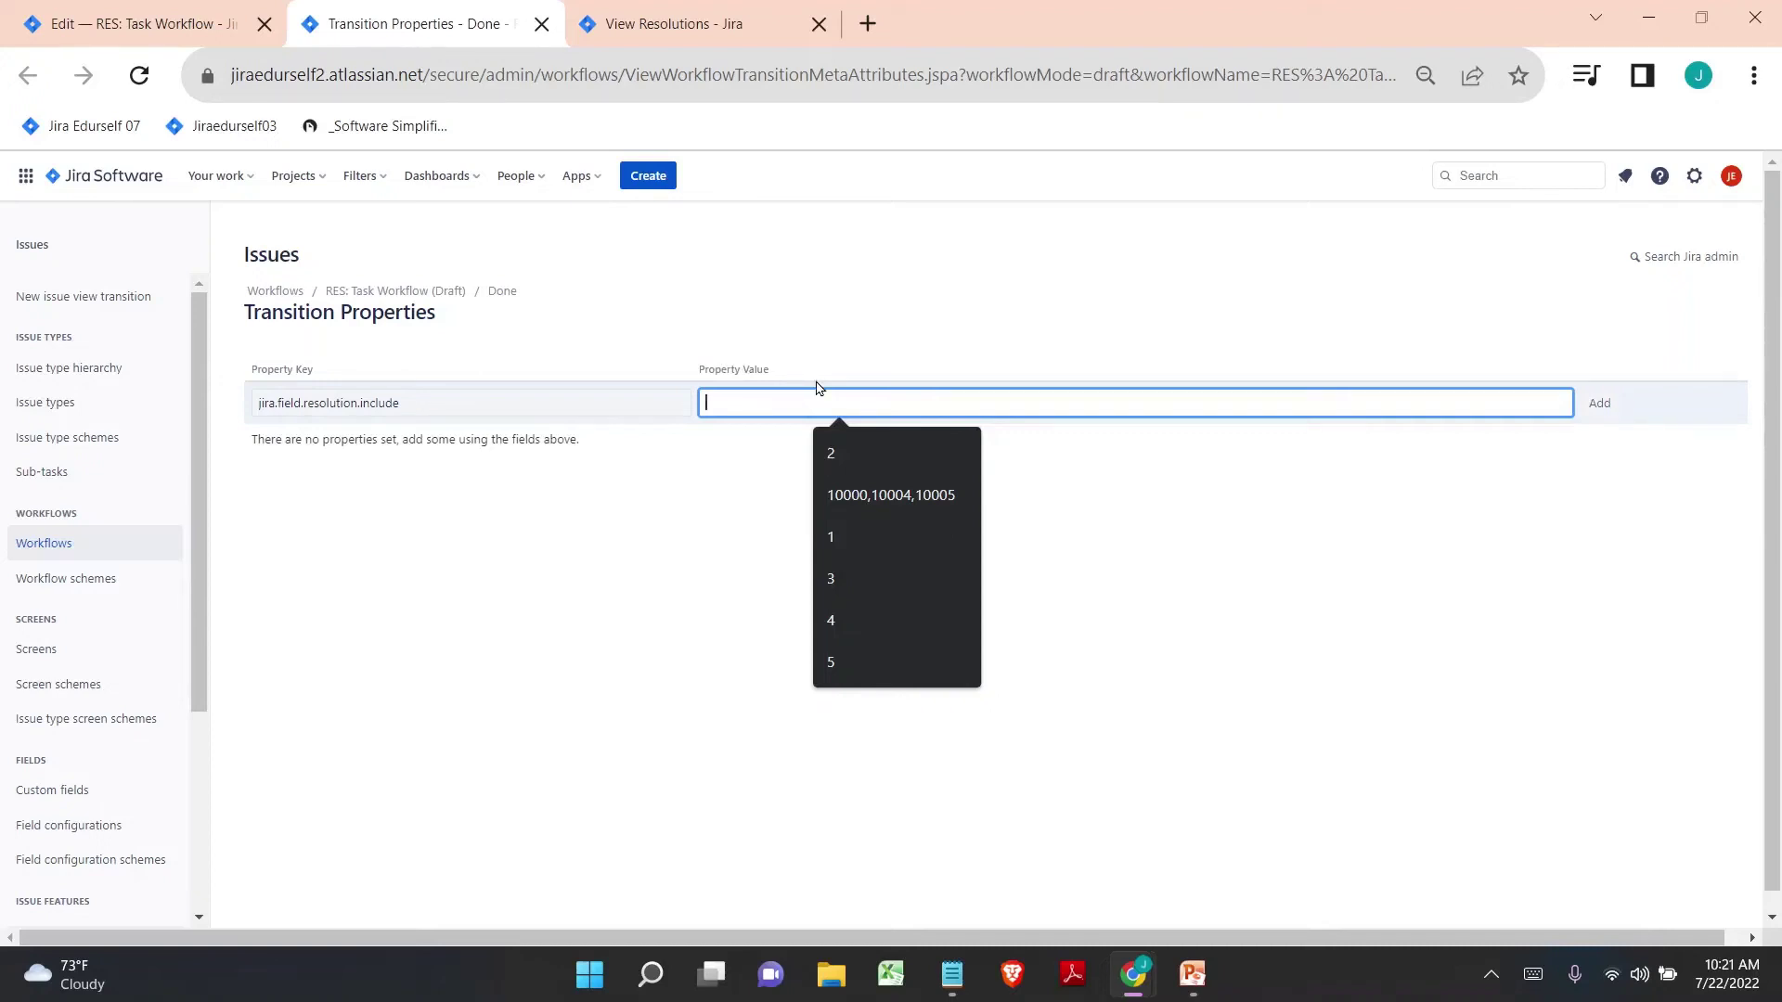
click(698, 42)
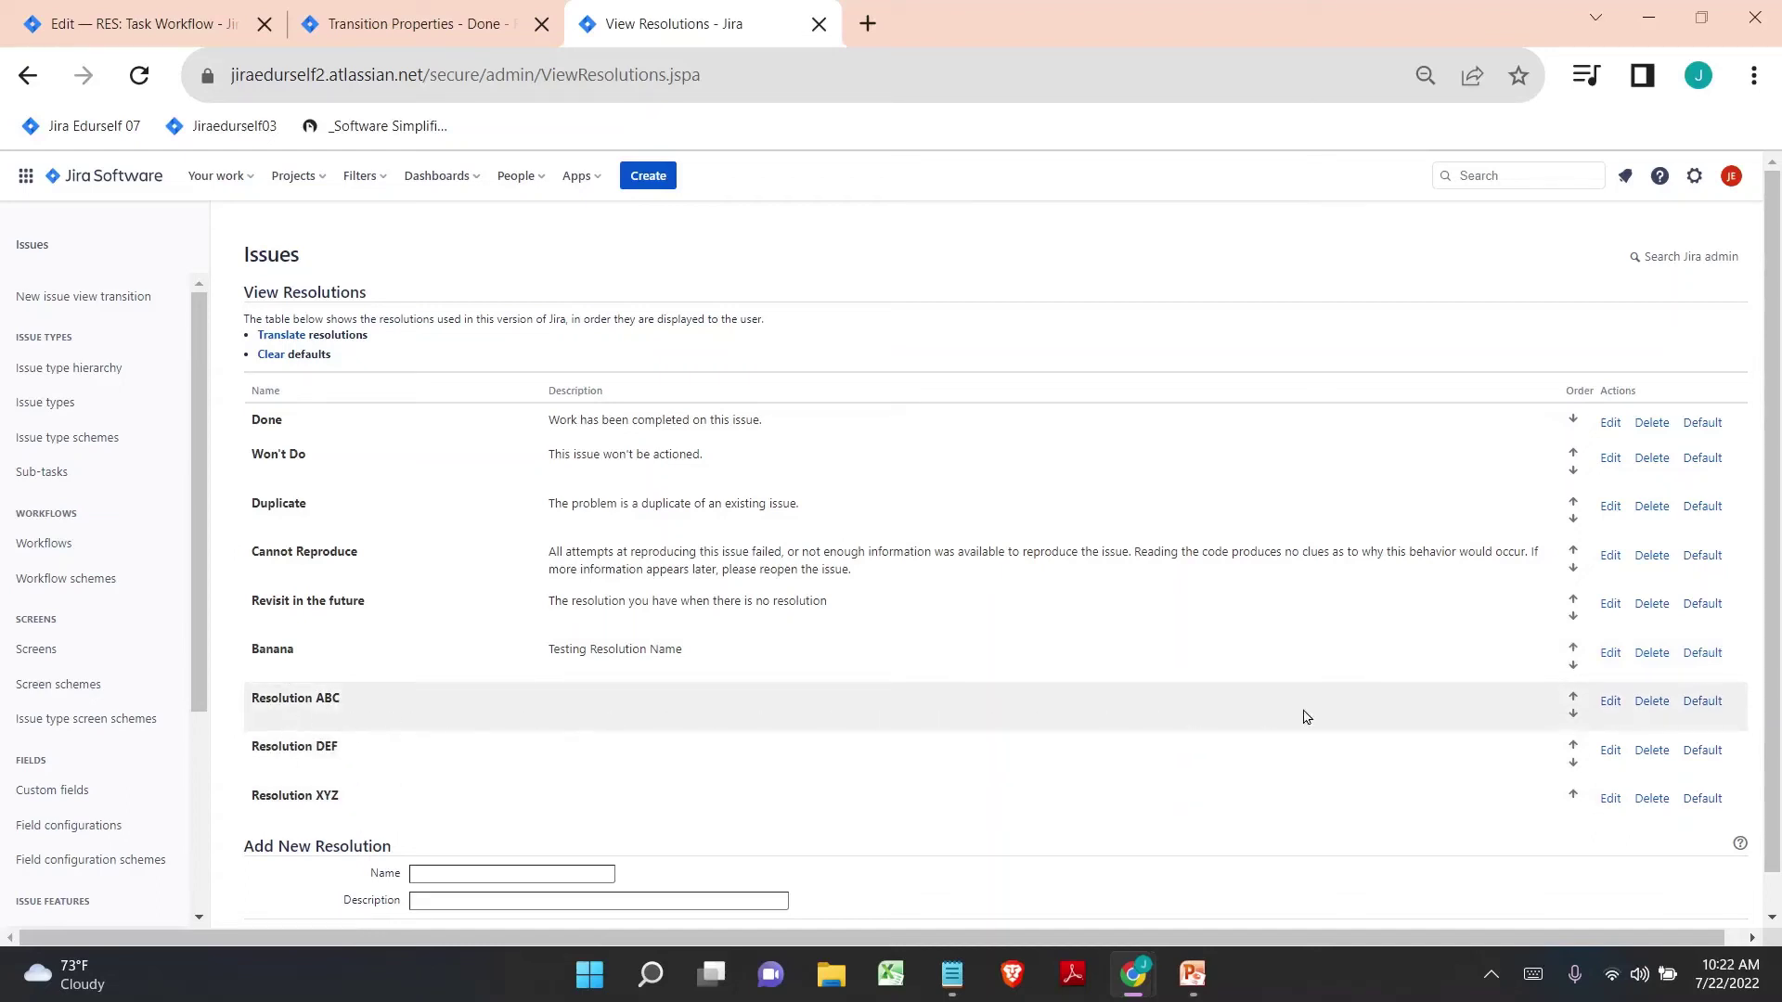
click(1611, 702)
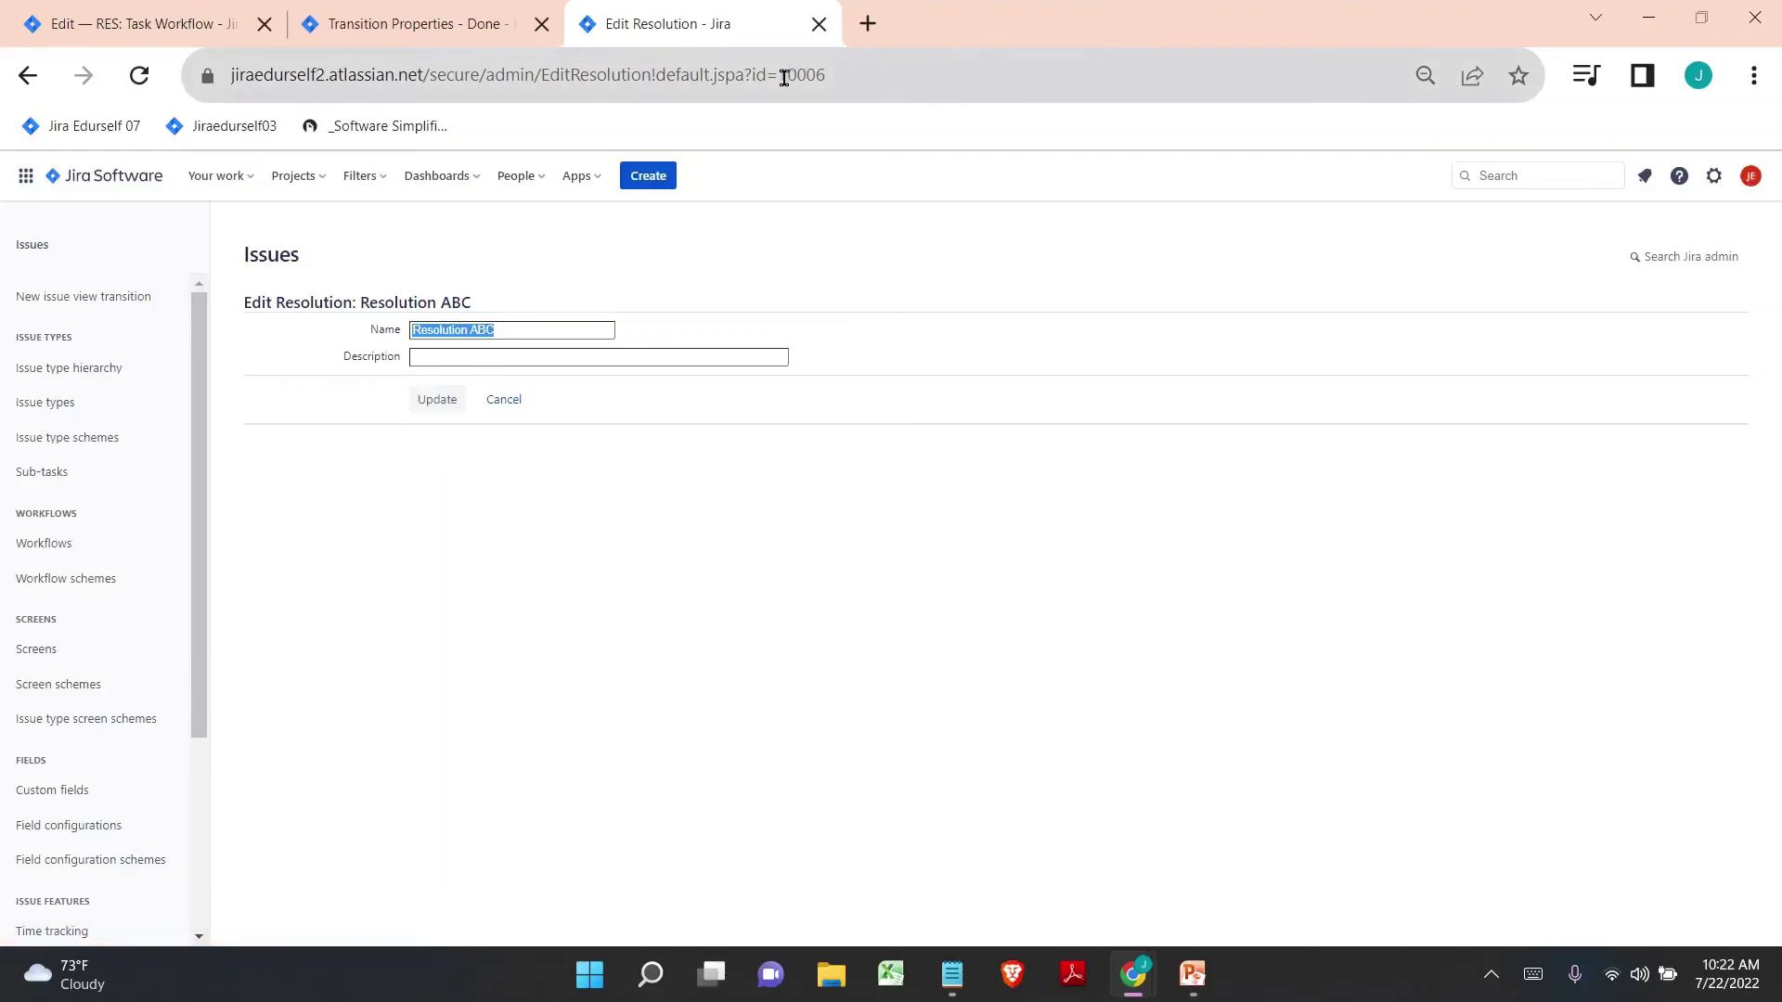
- Read Resolution ABC's ID at the end of its edit page's address, and return to the resolutions list
drag(786, 76, 836, 76)
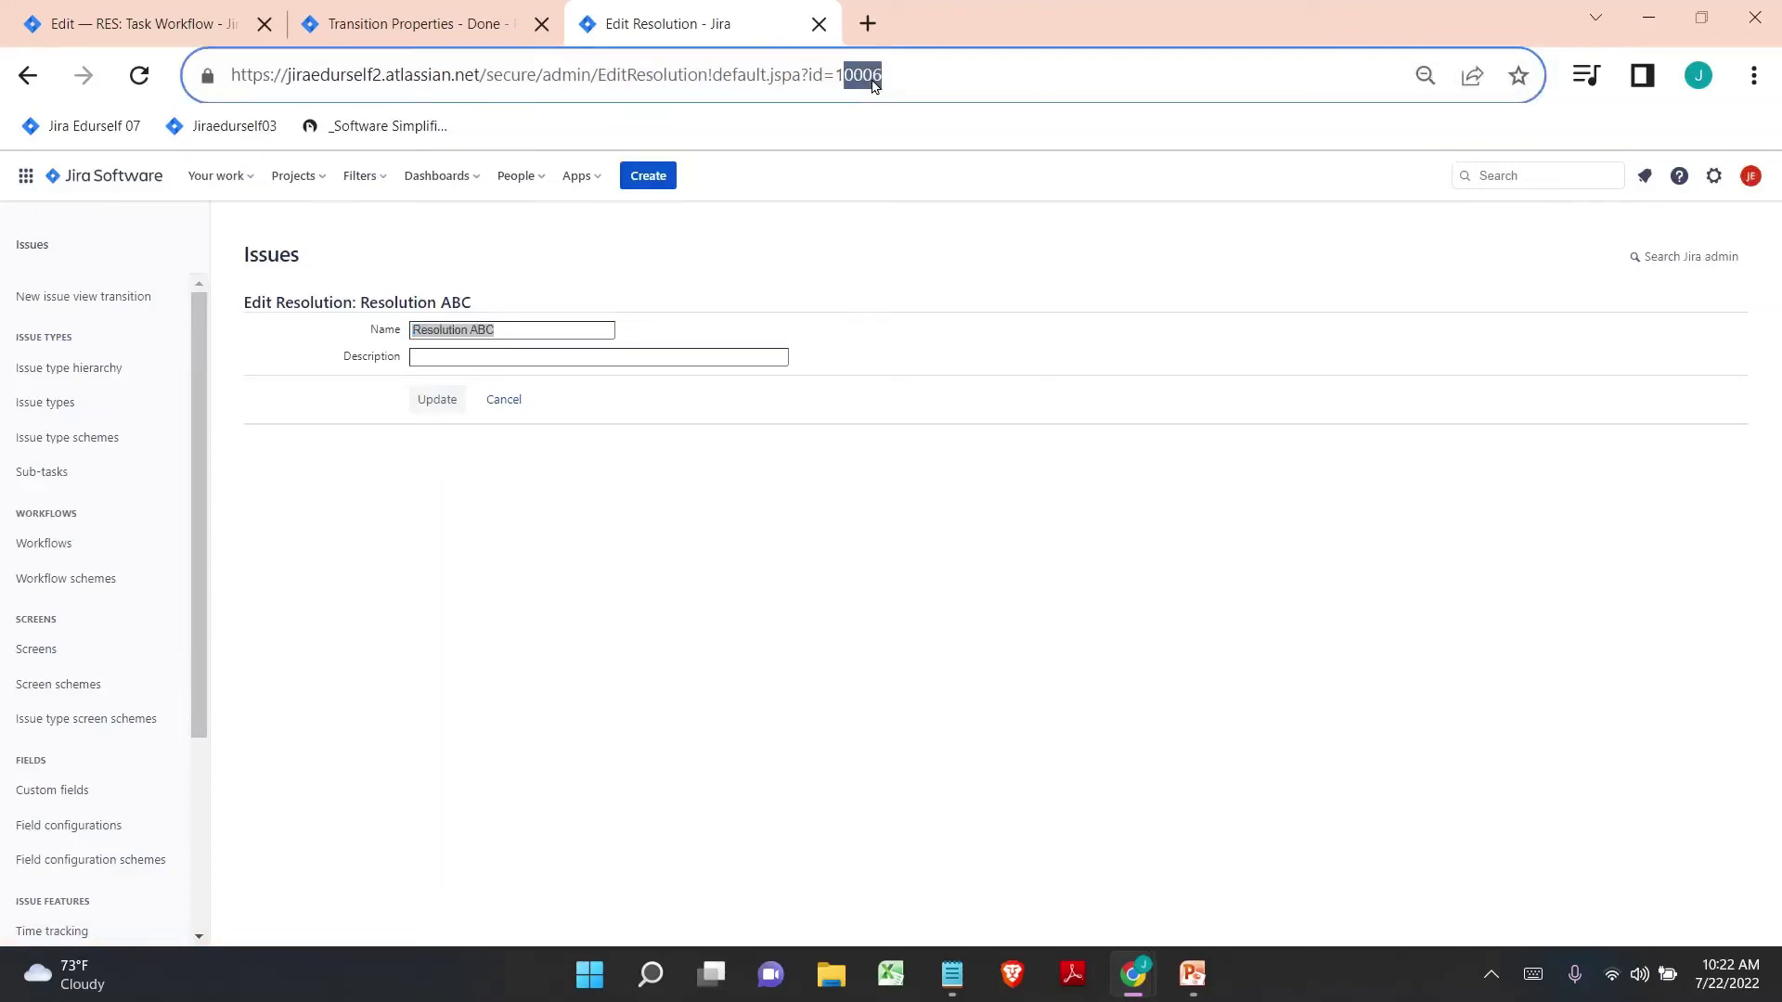
click(838, 78)
click(30, 74)
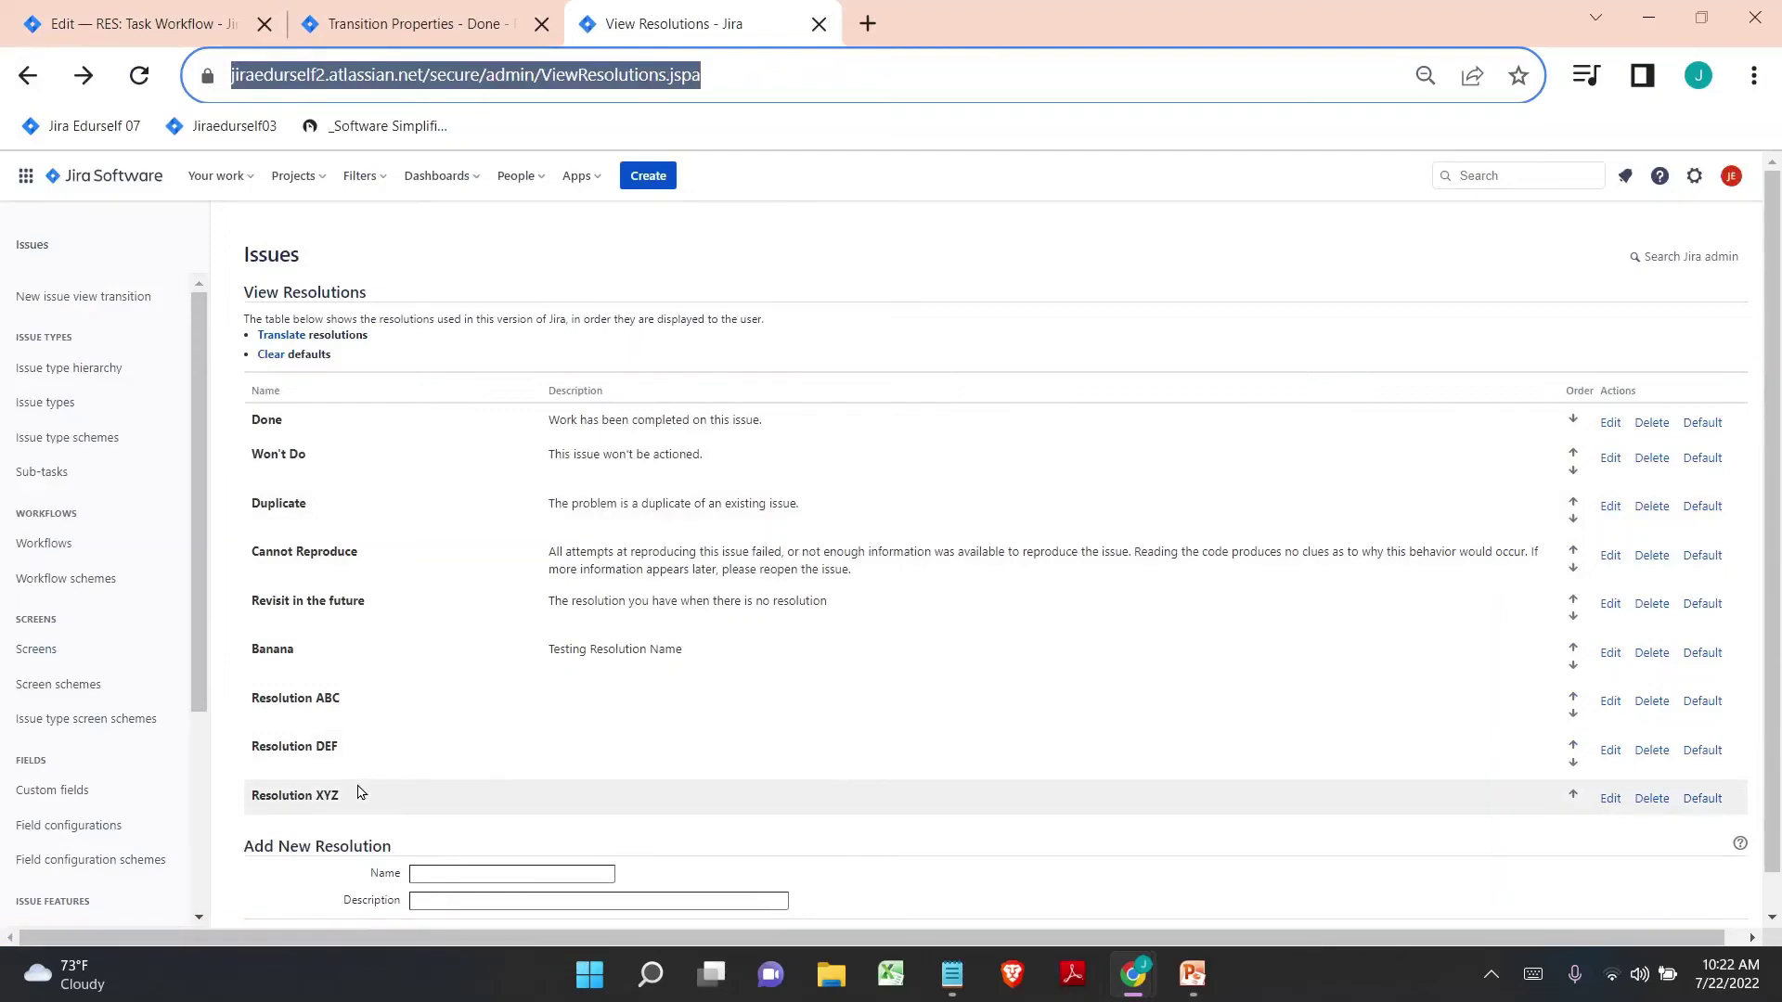
- Copy the IDs 10006,10007,10008 from the Notepad notes and add them as the value of the Done transition's jira.field.resolution.include property
click(937, 977)
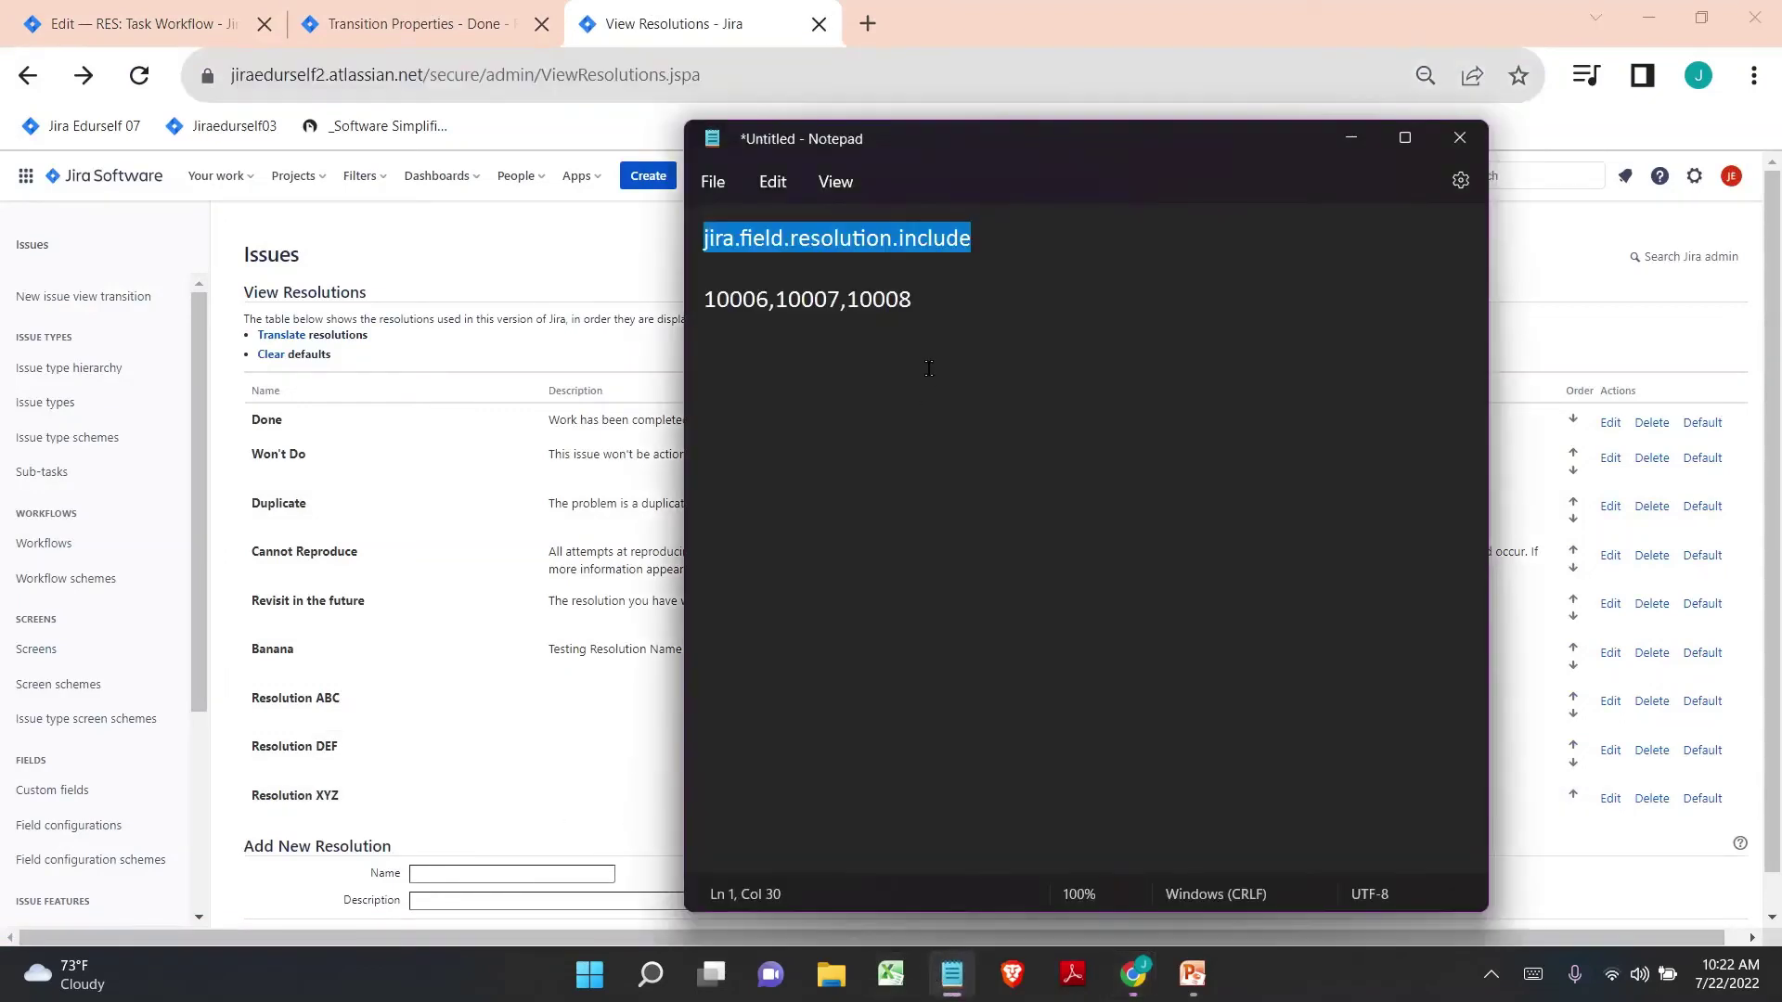
drag(914, 299, 708, 301)
key(ctrl+c)
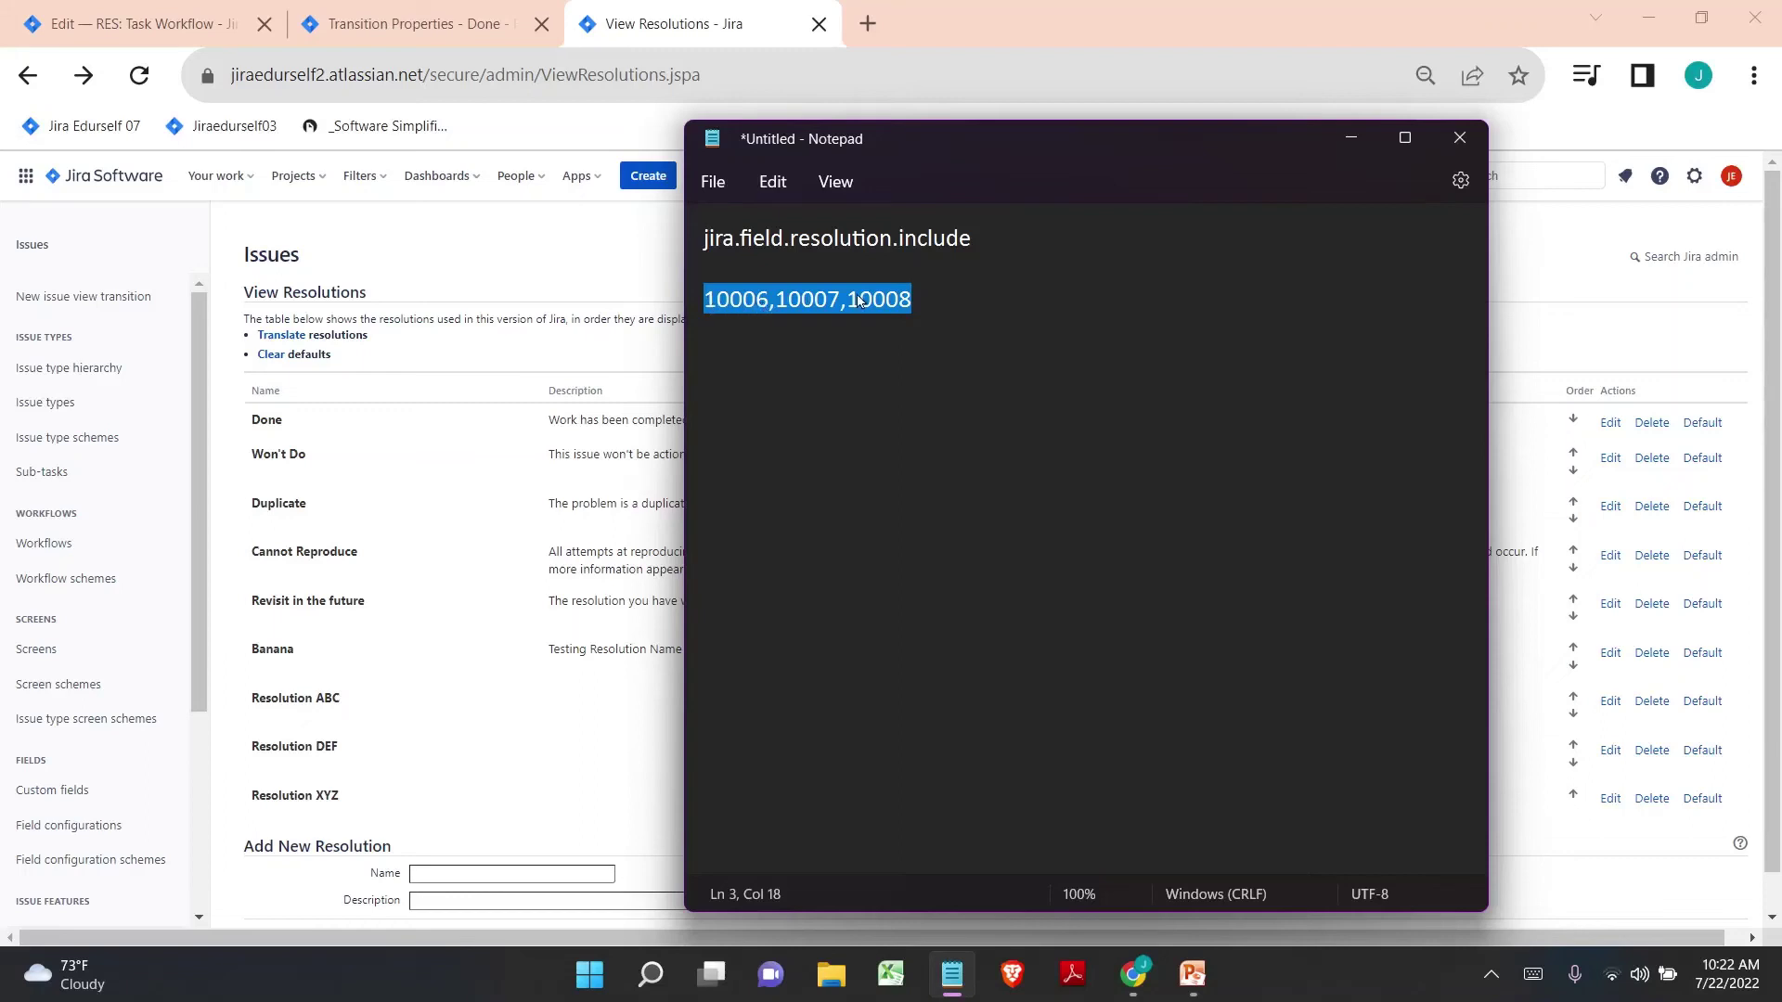
click(474, 18)
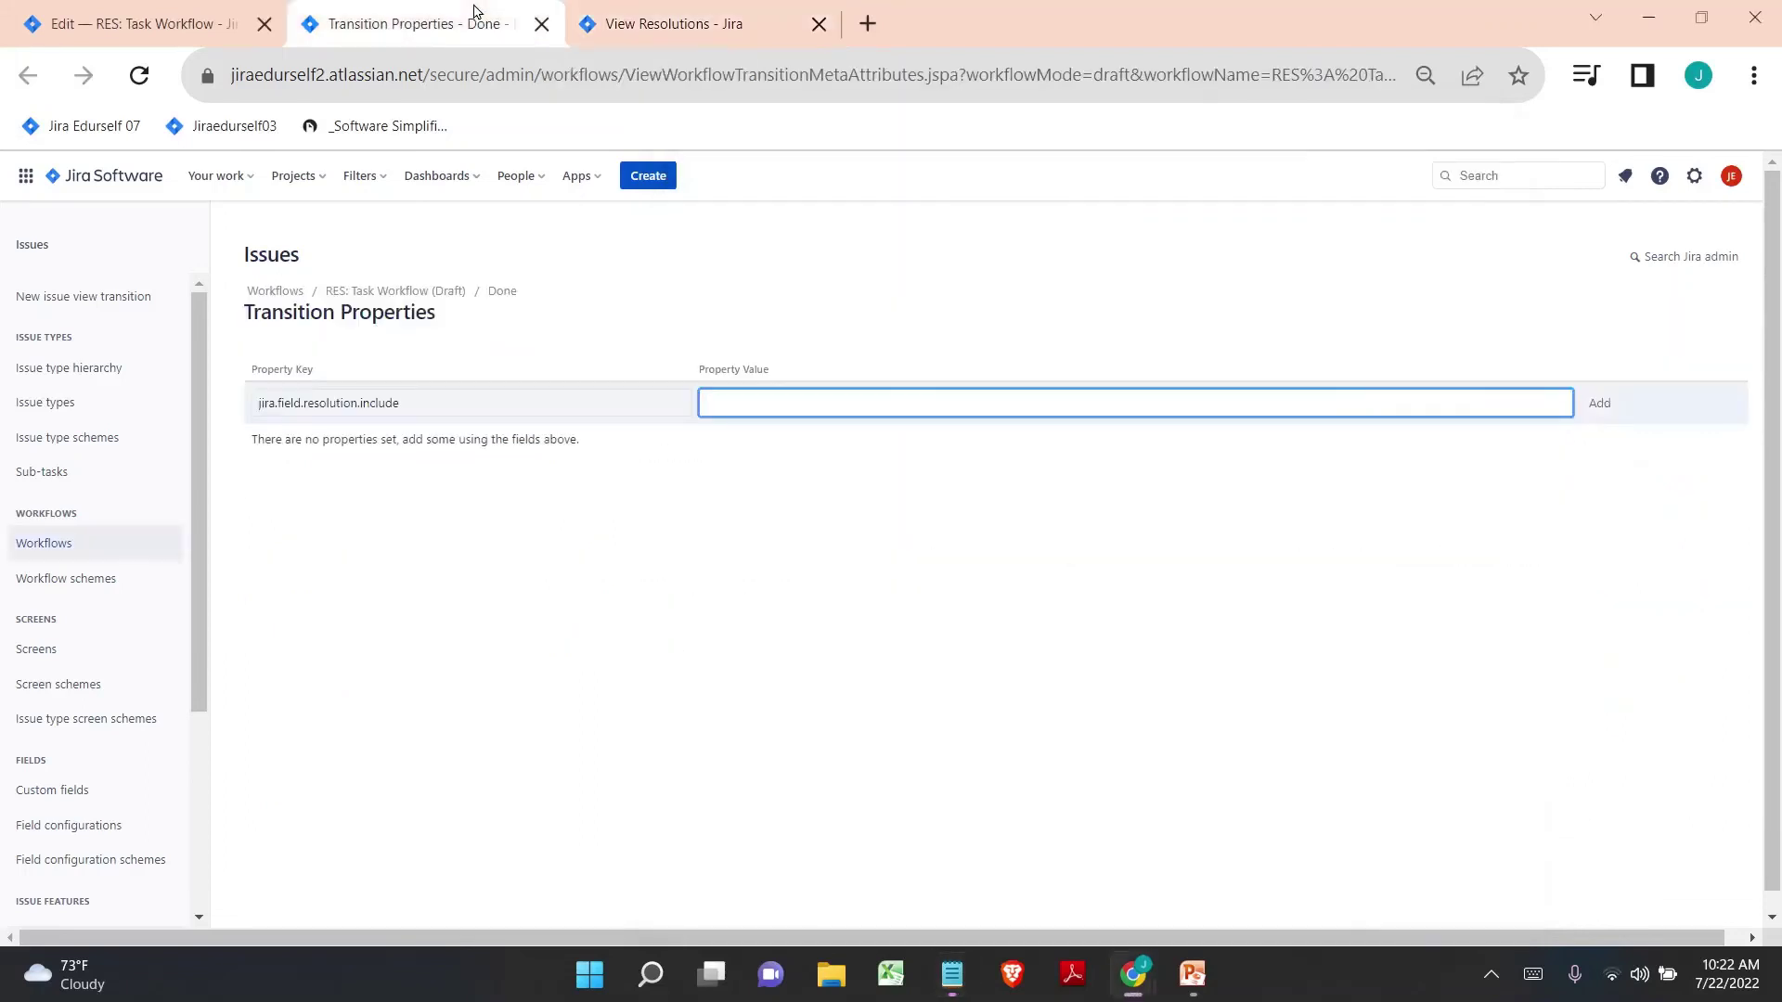
key(ctrl+v)
click(1603, 406)
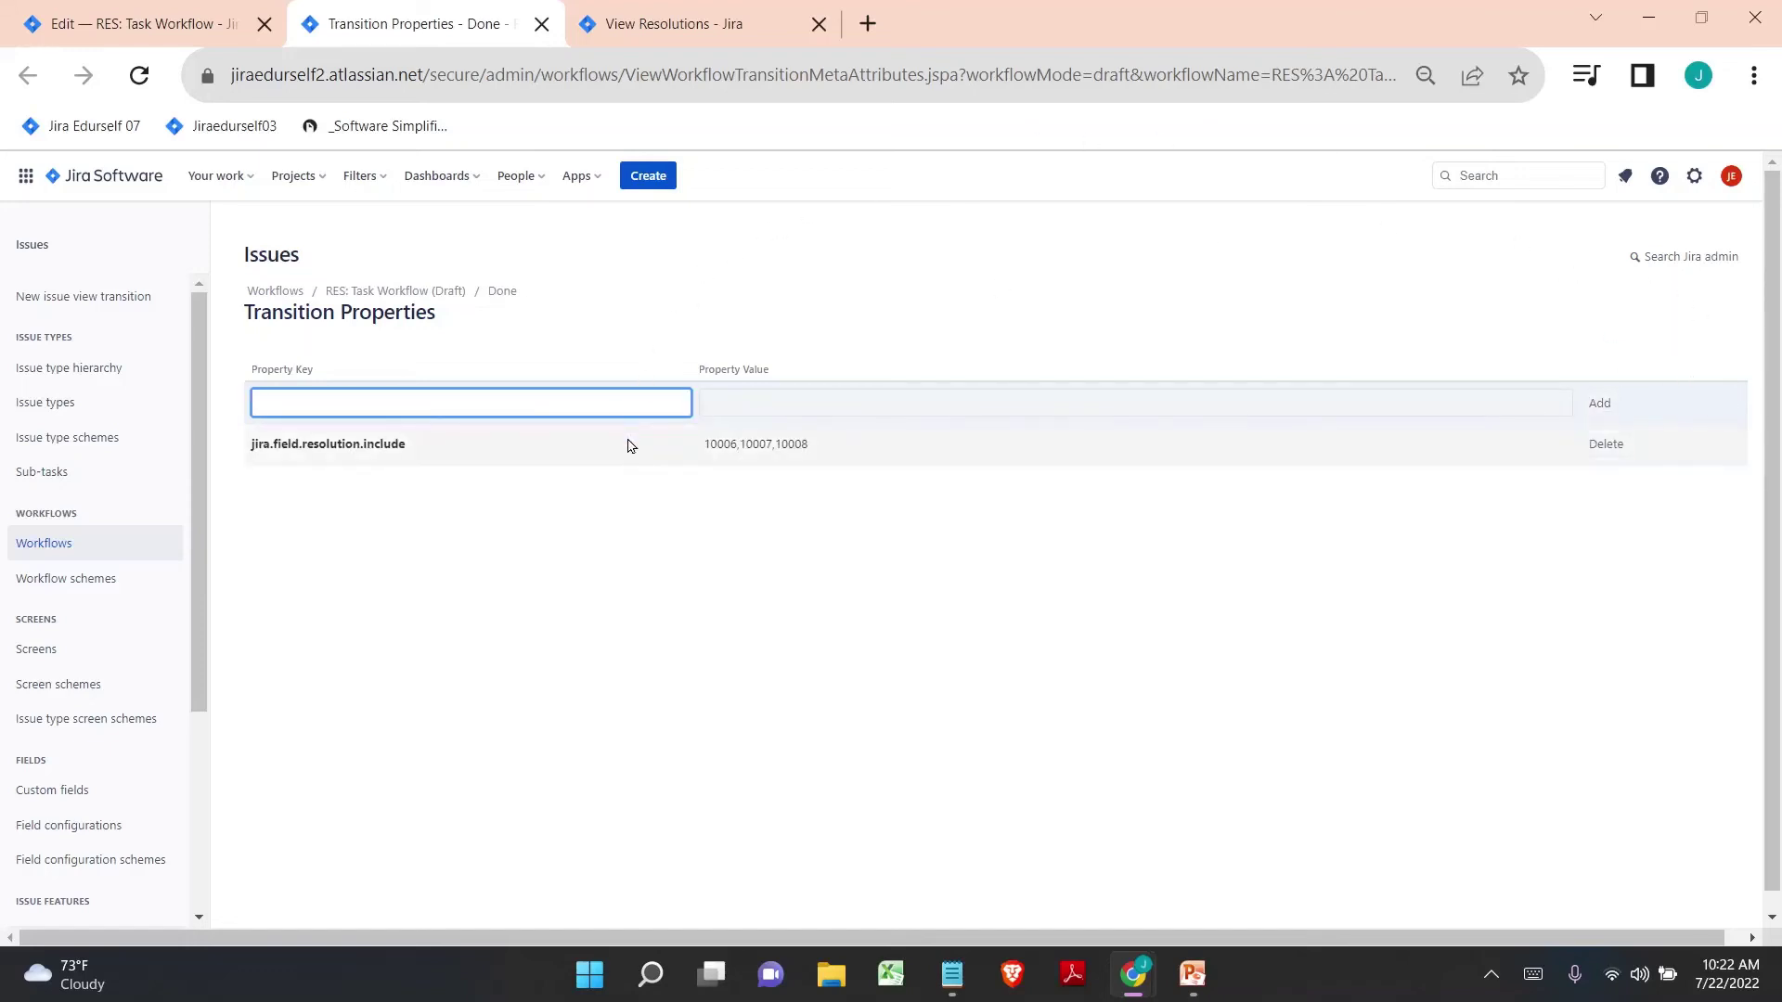
- Publish the RES: Task Workflow draft without saving a backup copy
click(222, 13)
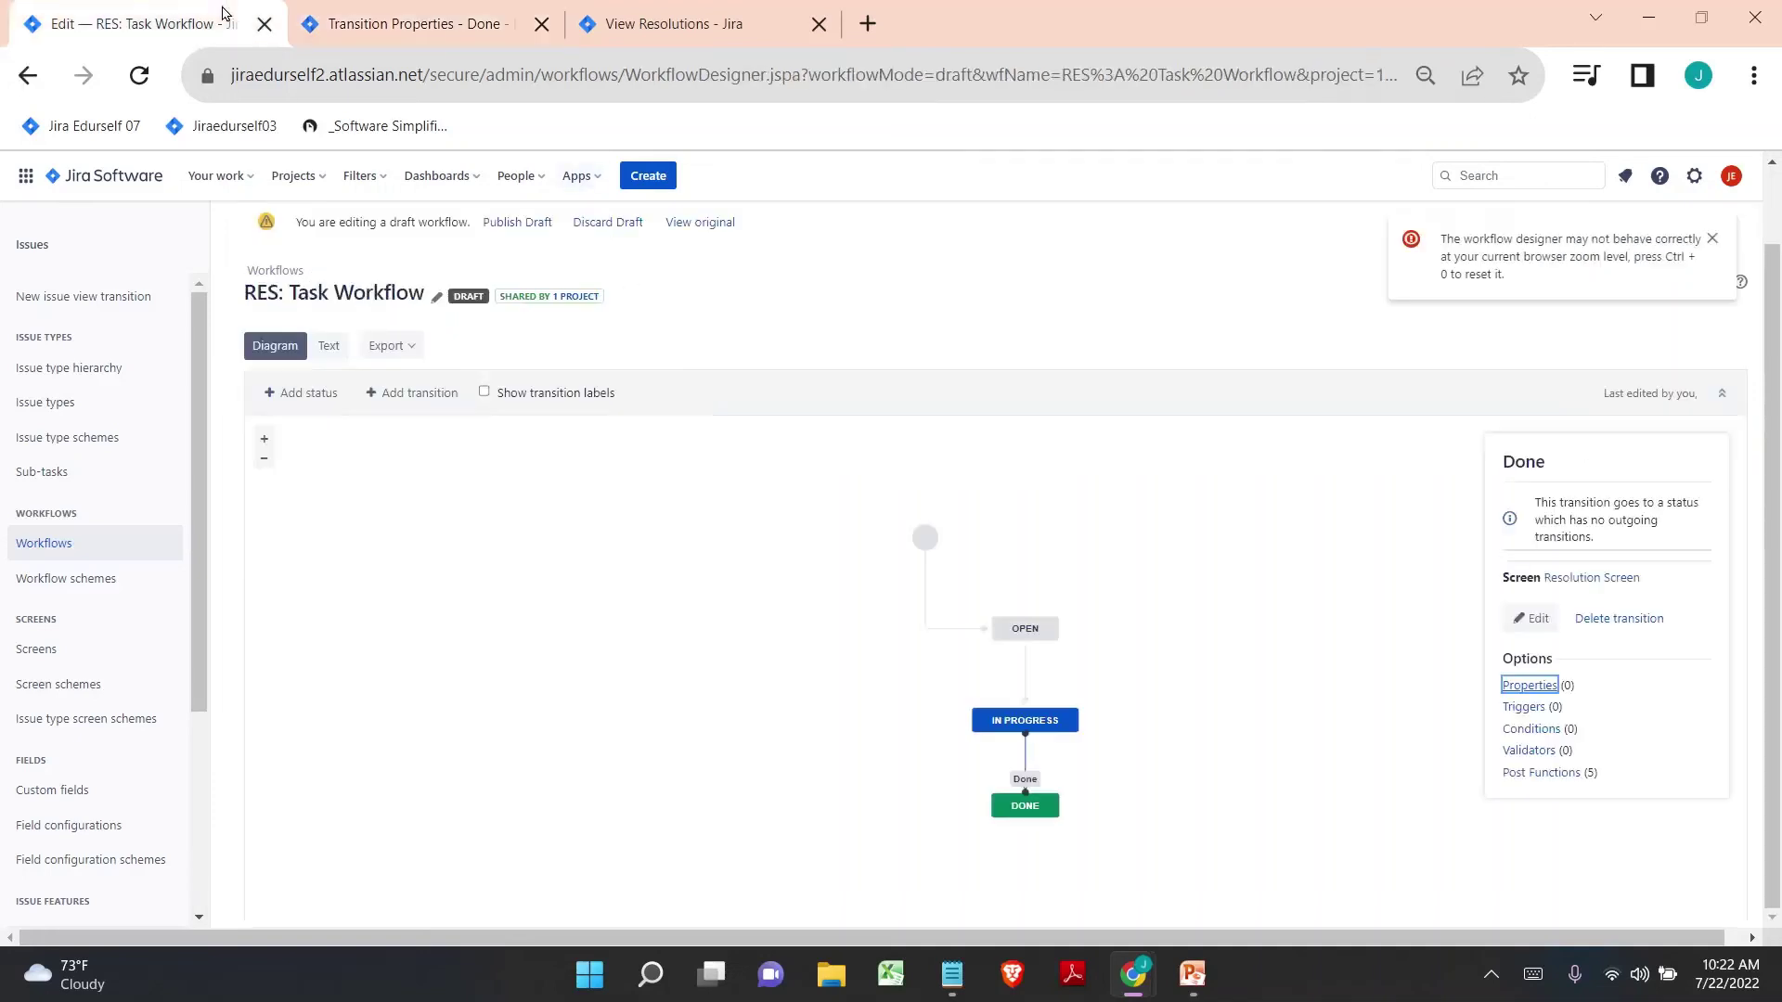
click(516, 222)
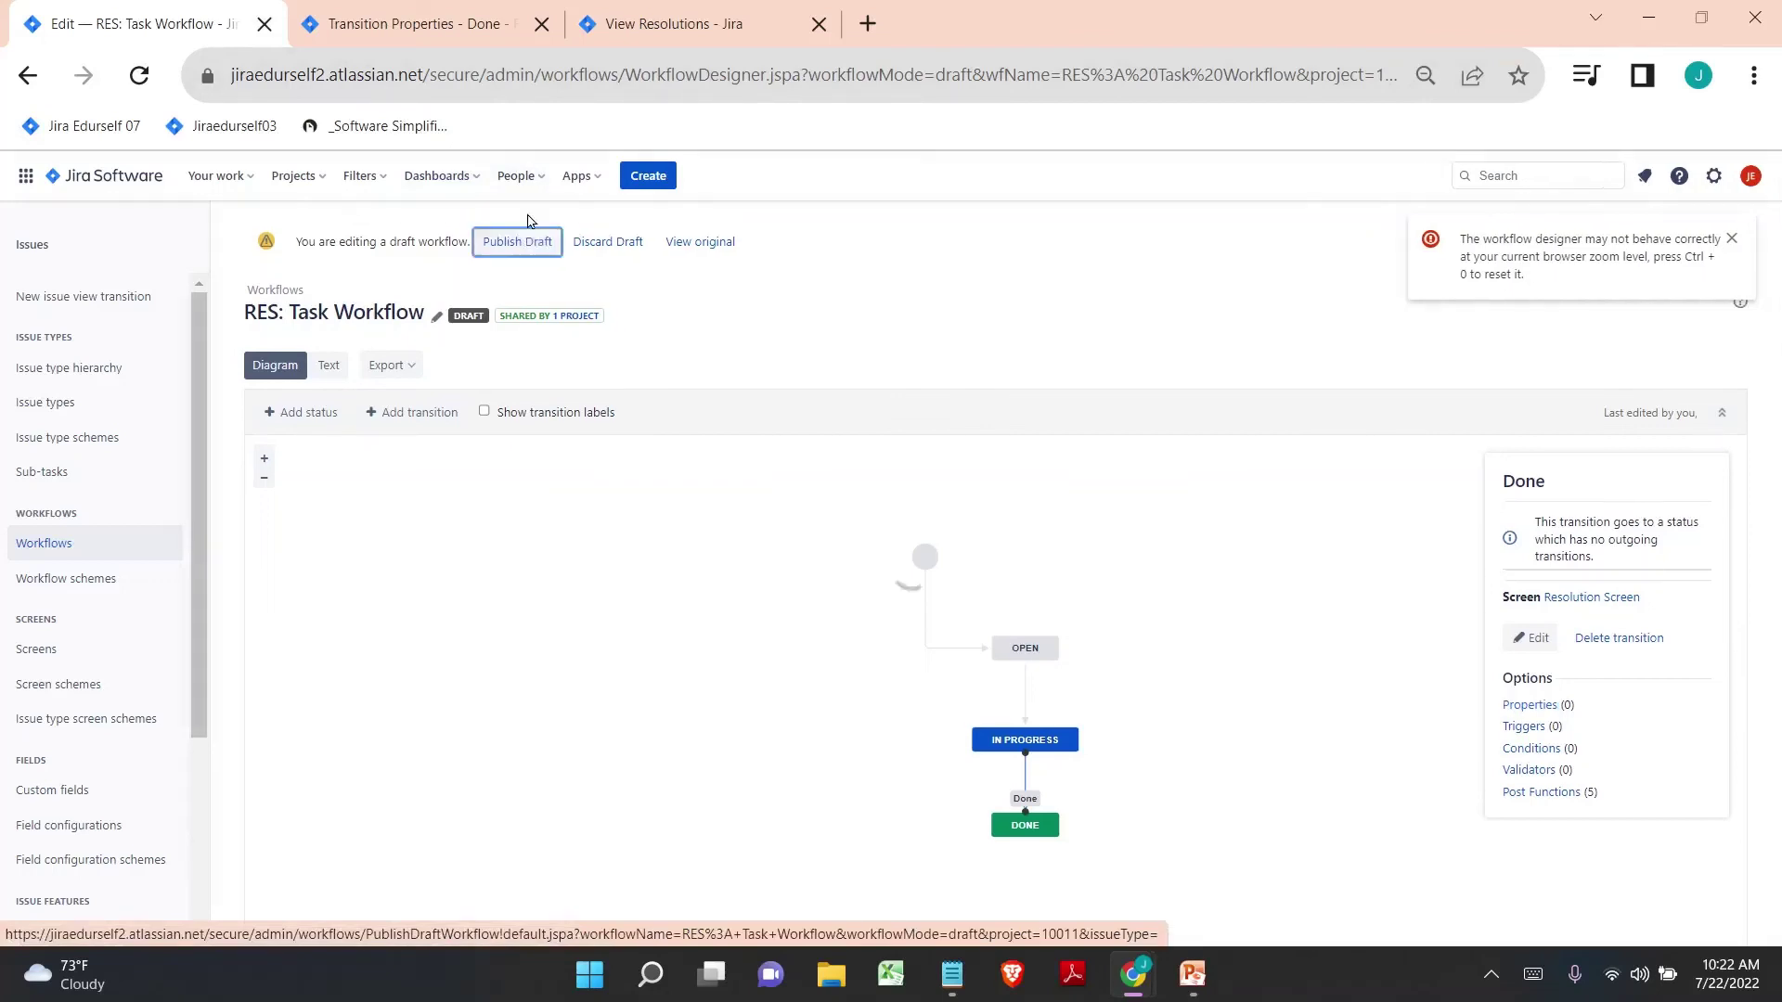
click(900, 565)
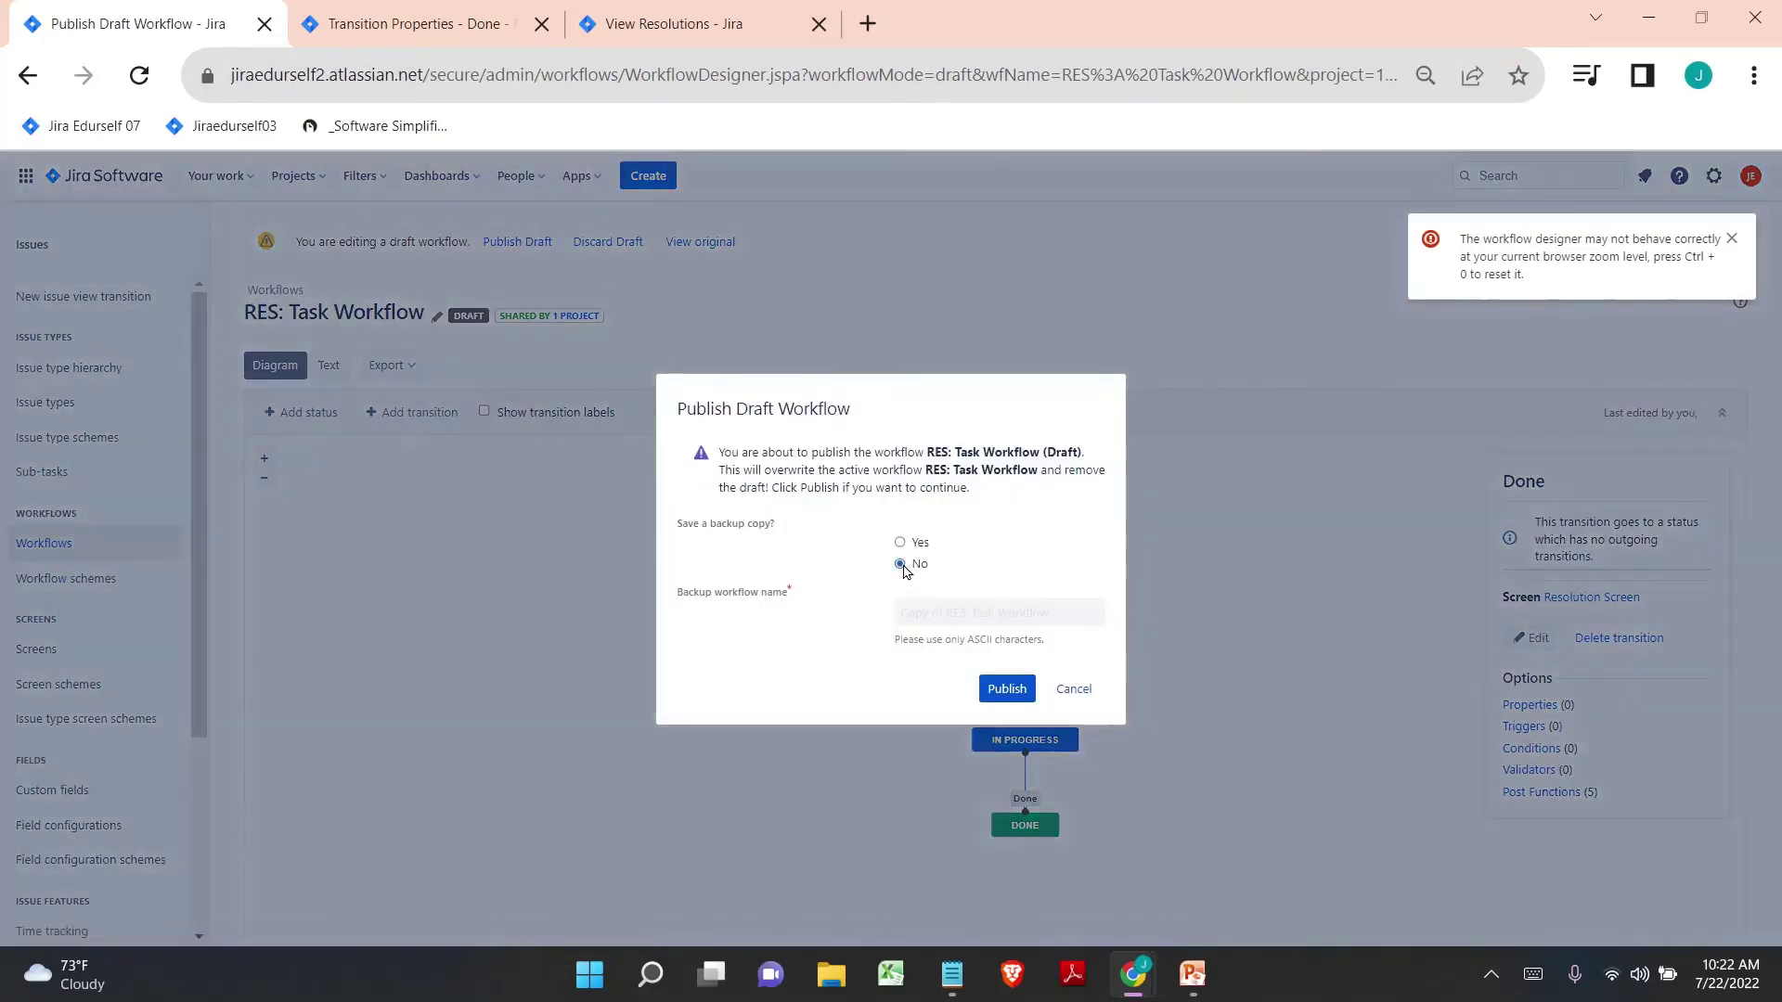
click(1010, 688)
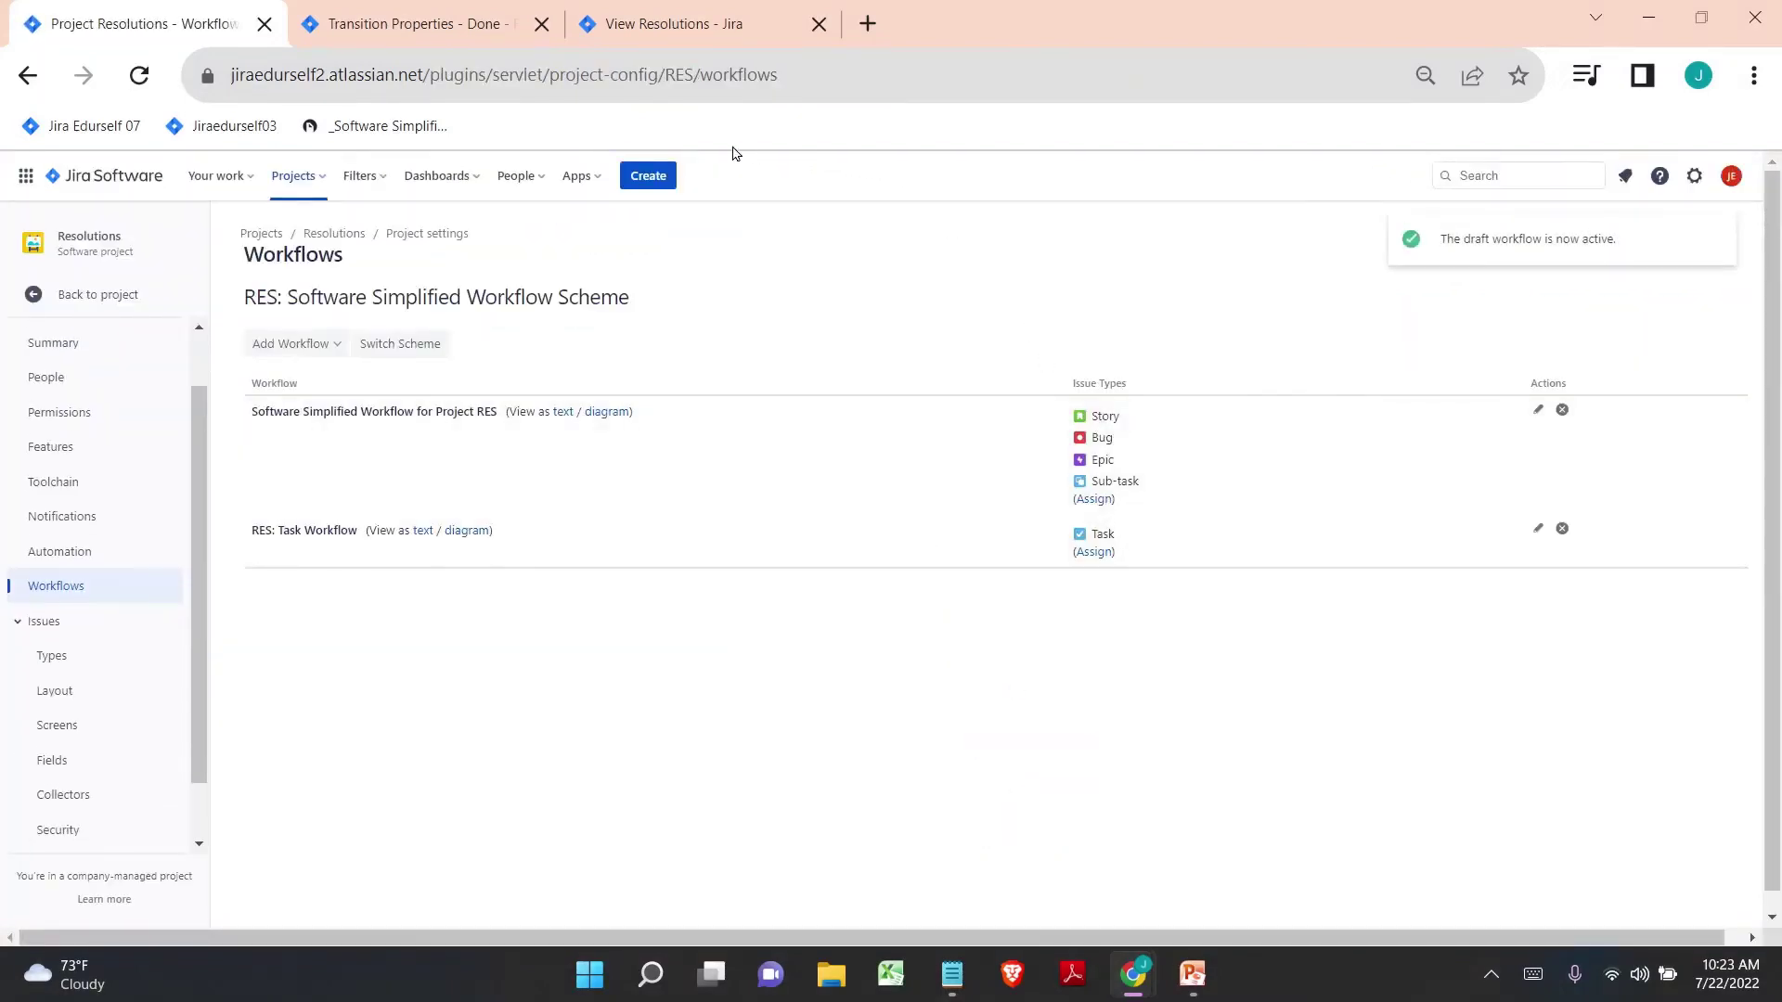
- Create a Task in the Resolutions project with the summary "Testing Resolution when the Issue transitioned to Done"
click(656, 176)
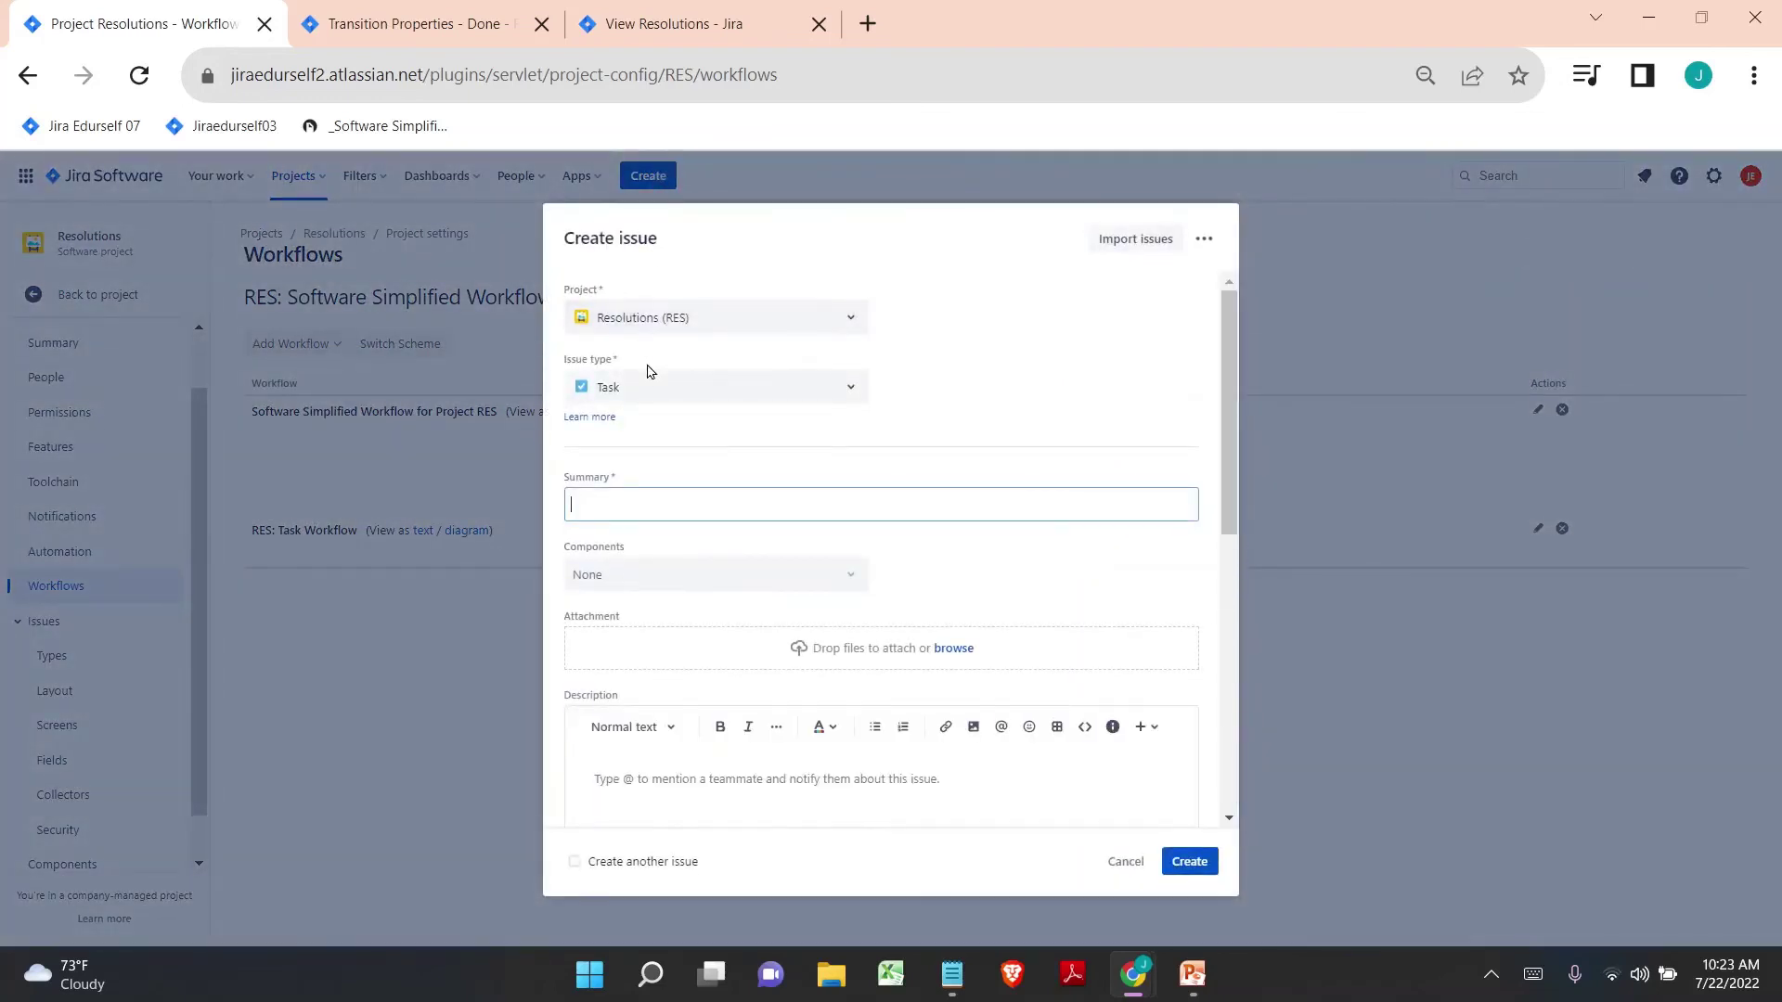
text(Test)
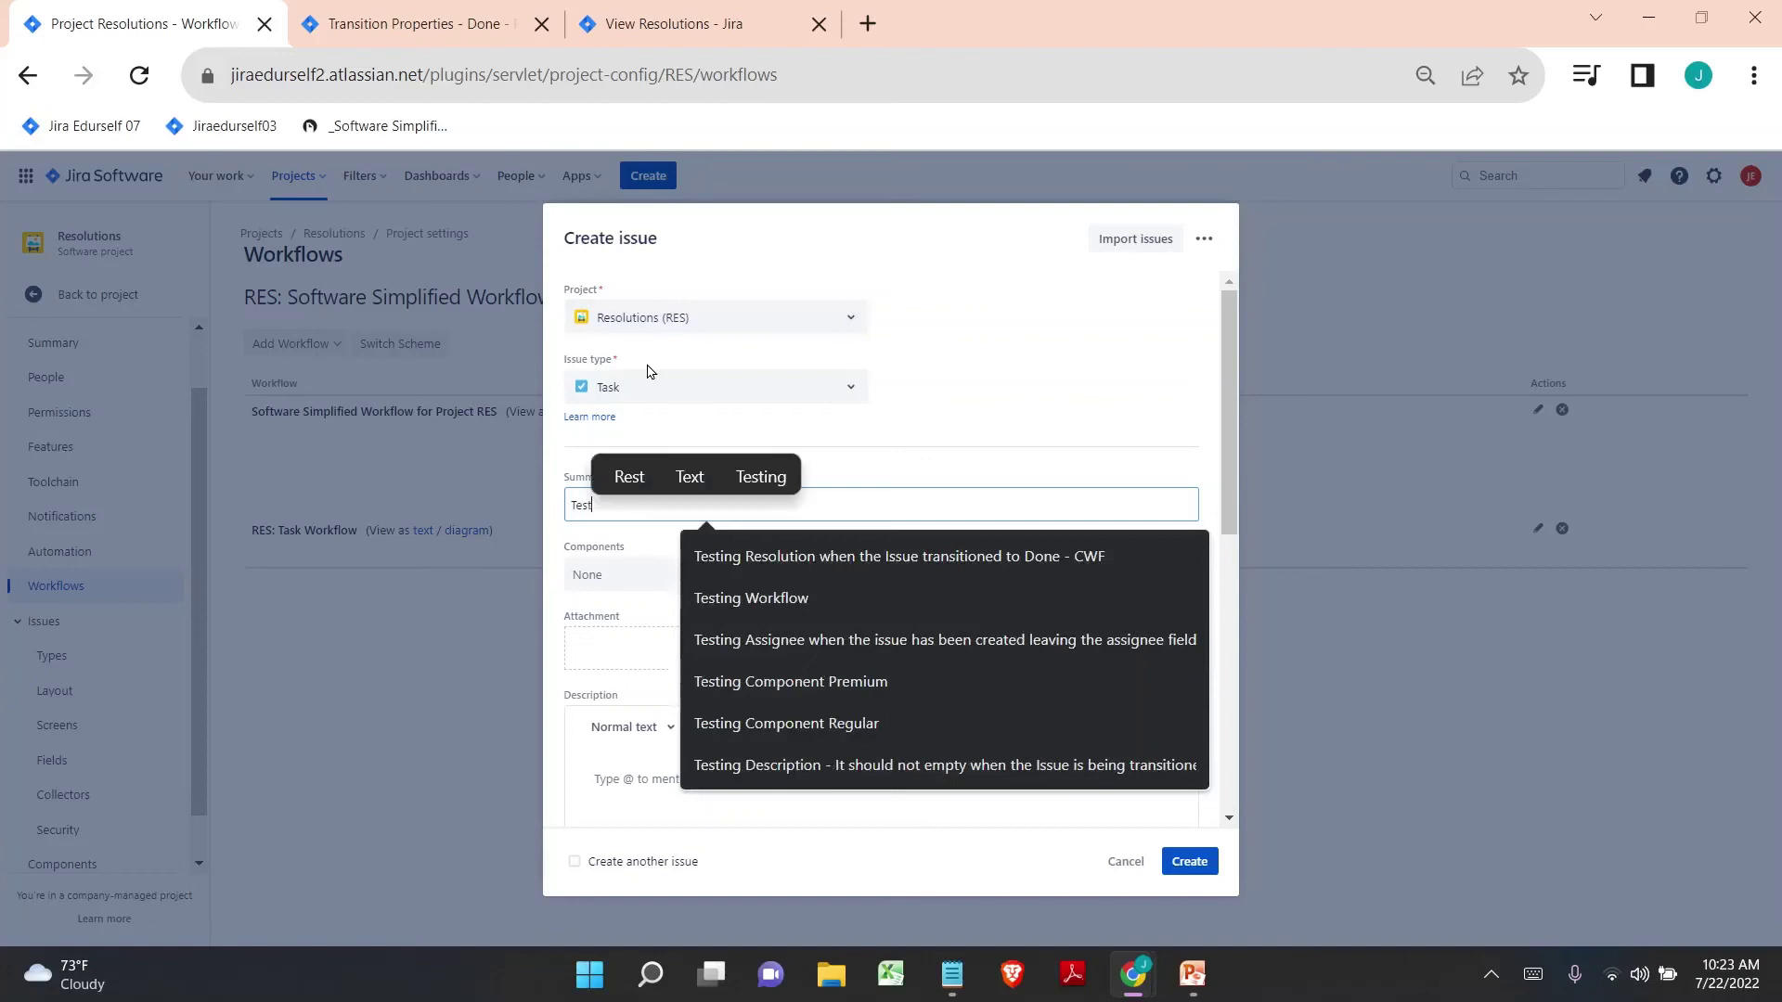
key(Down)
key(Return)
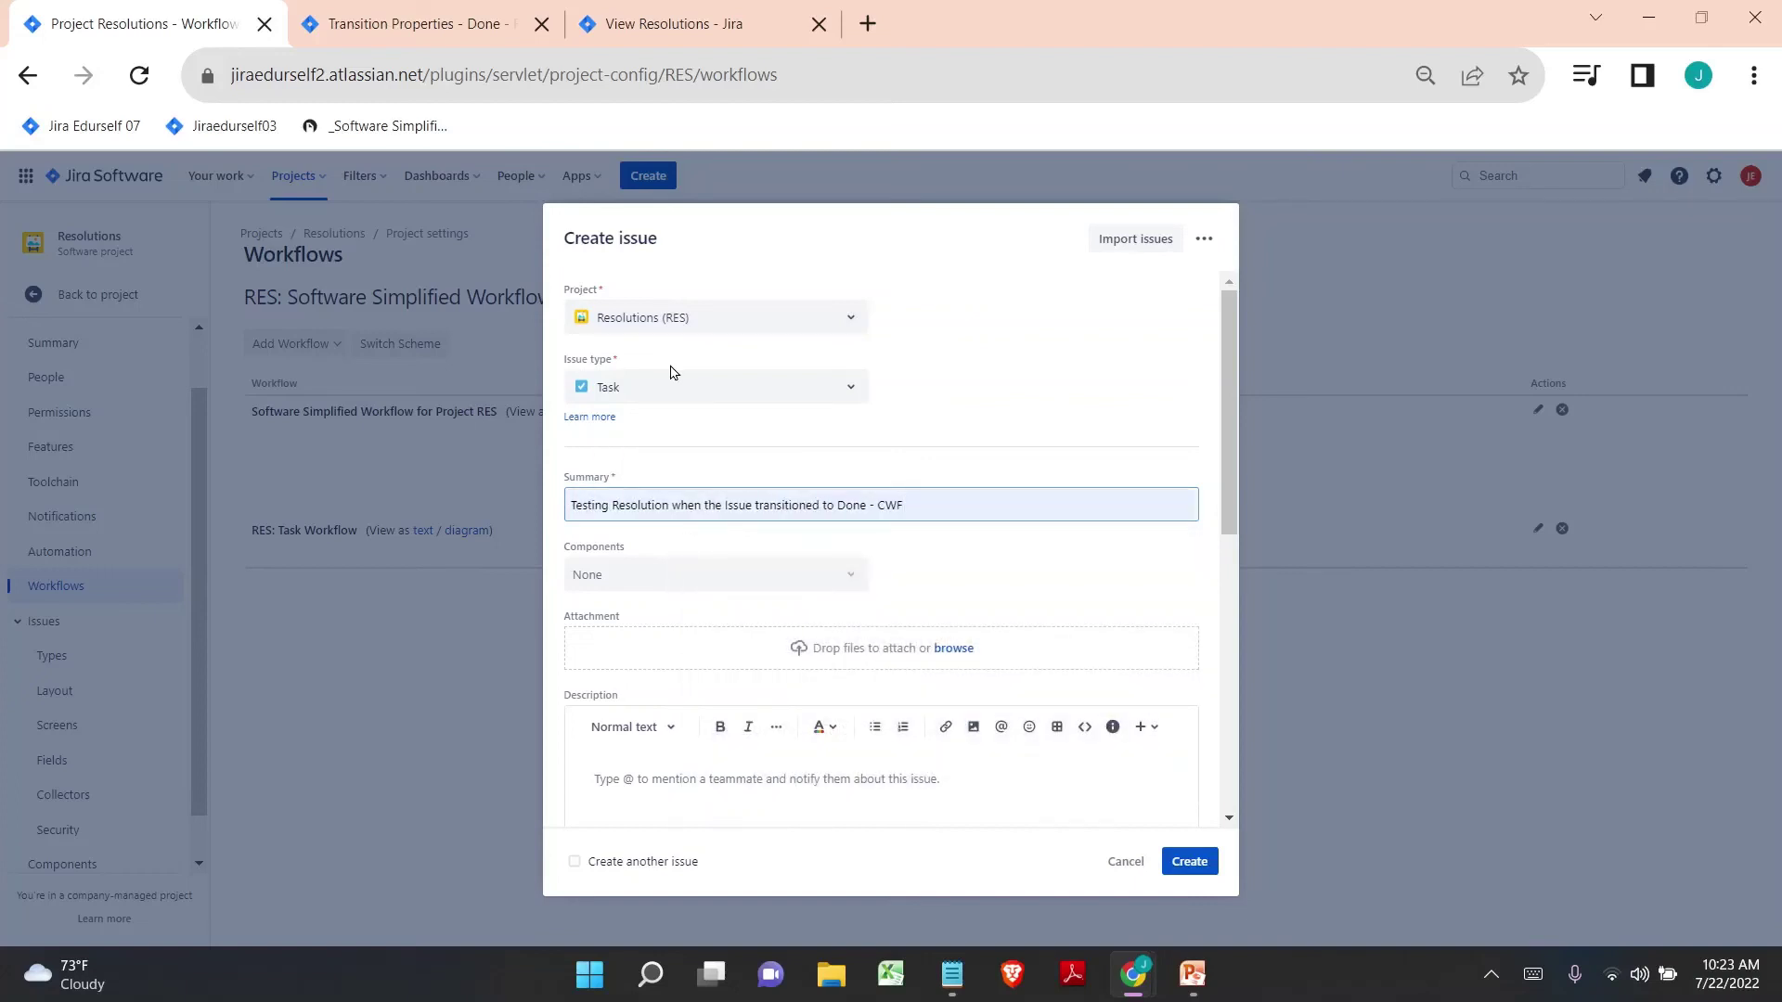
key(ctrl+shift+Left)
key(ctrl+shift+Left)
key(ctrl+shift+Left)
key(ctrl+shift+Right)
key(BackSpace)
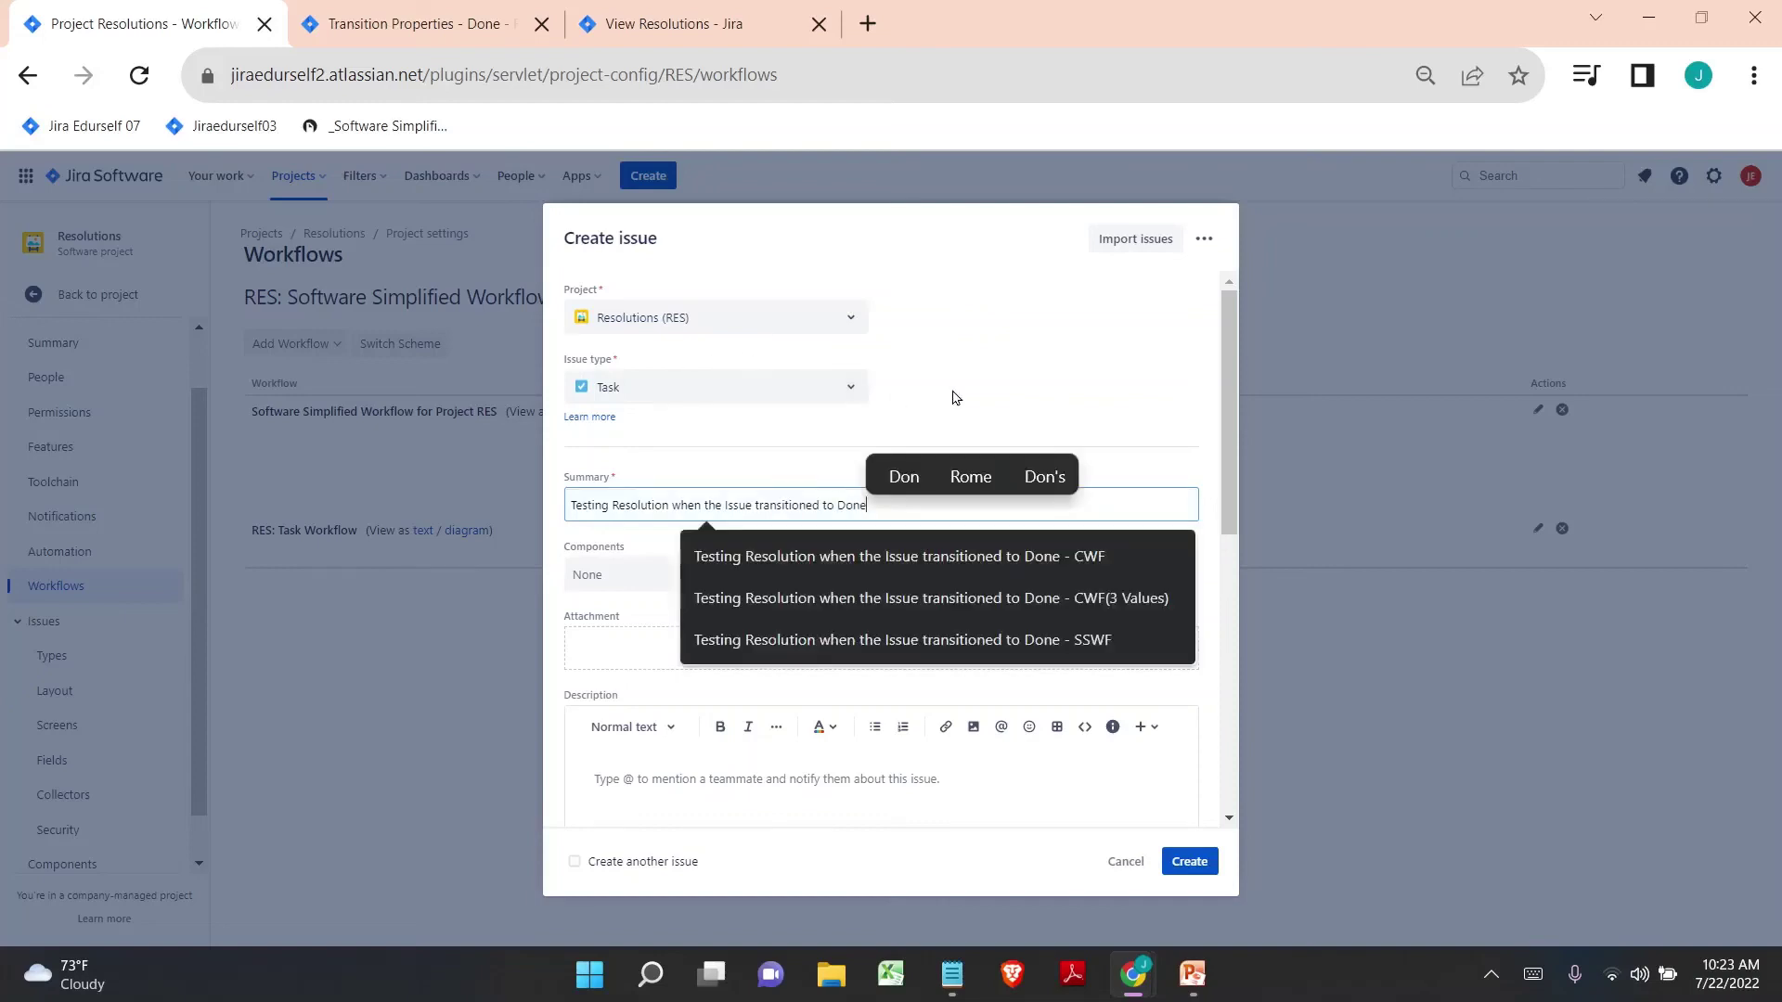
click(957, 397)
click(1195, 861)
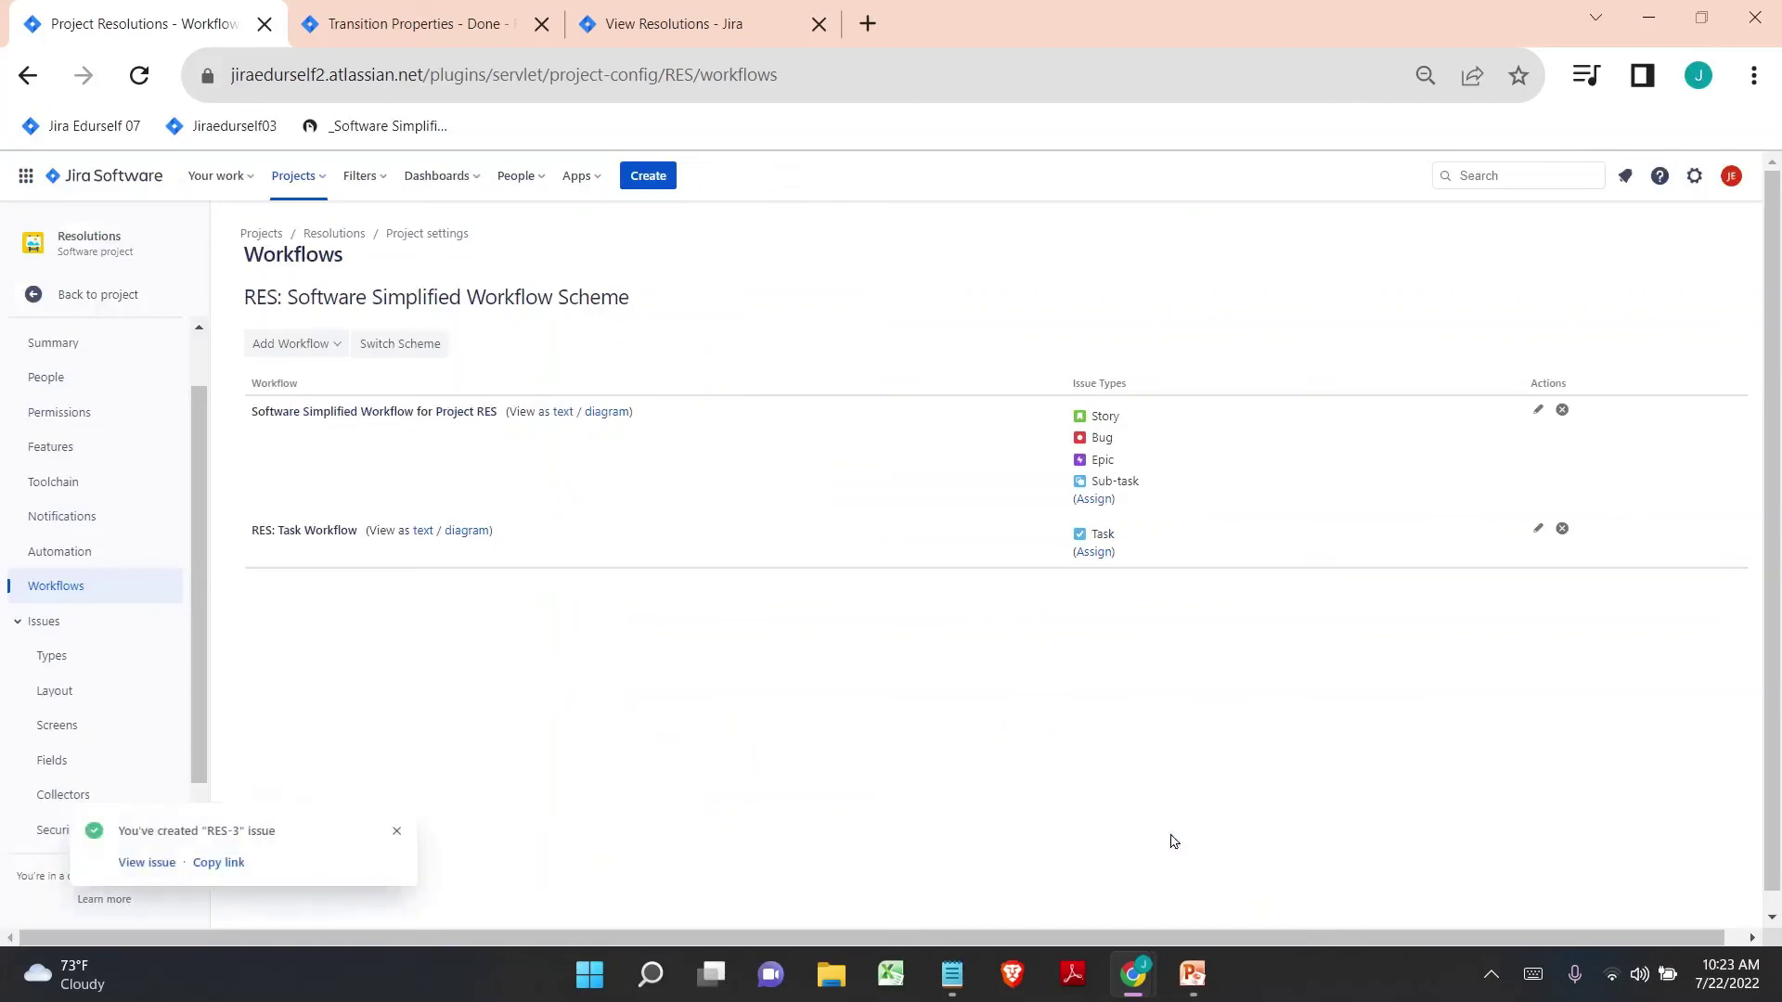
- Open the newly created task and transition it to In Progress
click(132, 862)
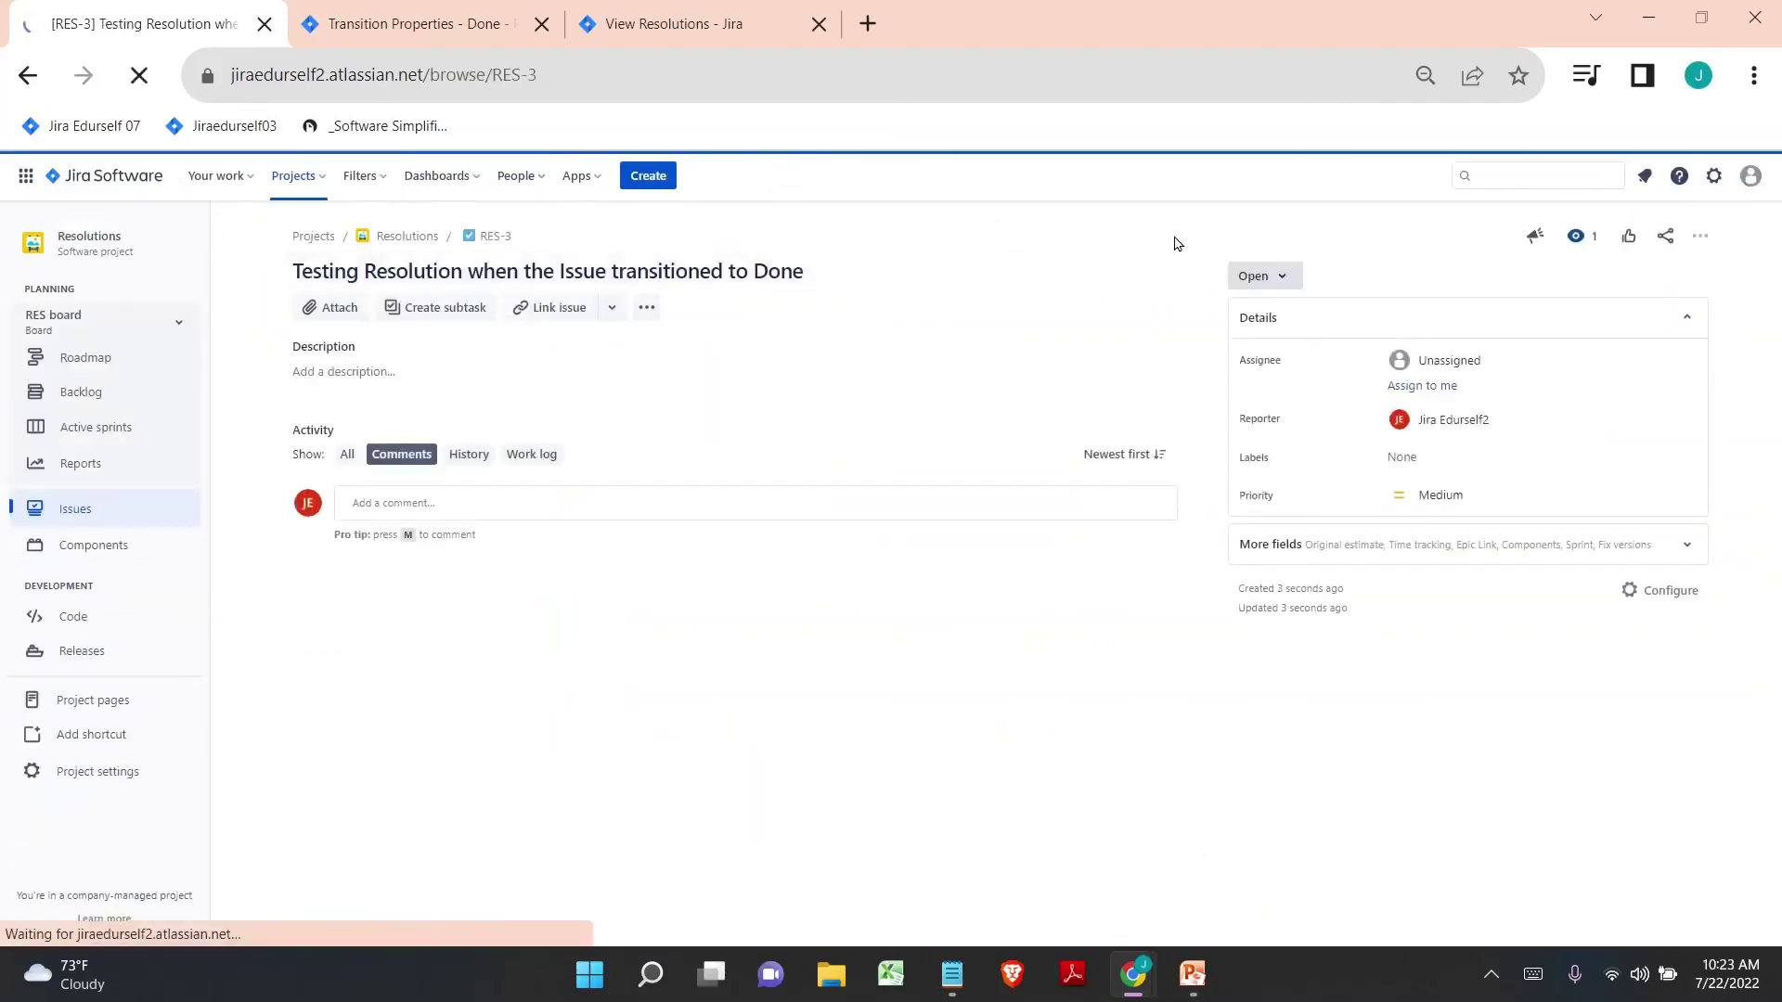
click(1244, 276)
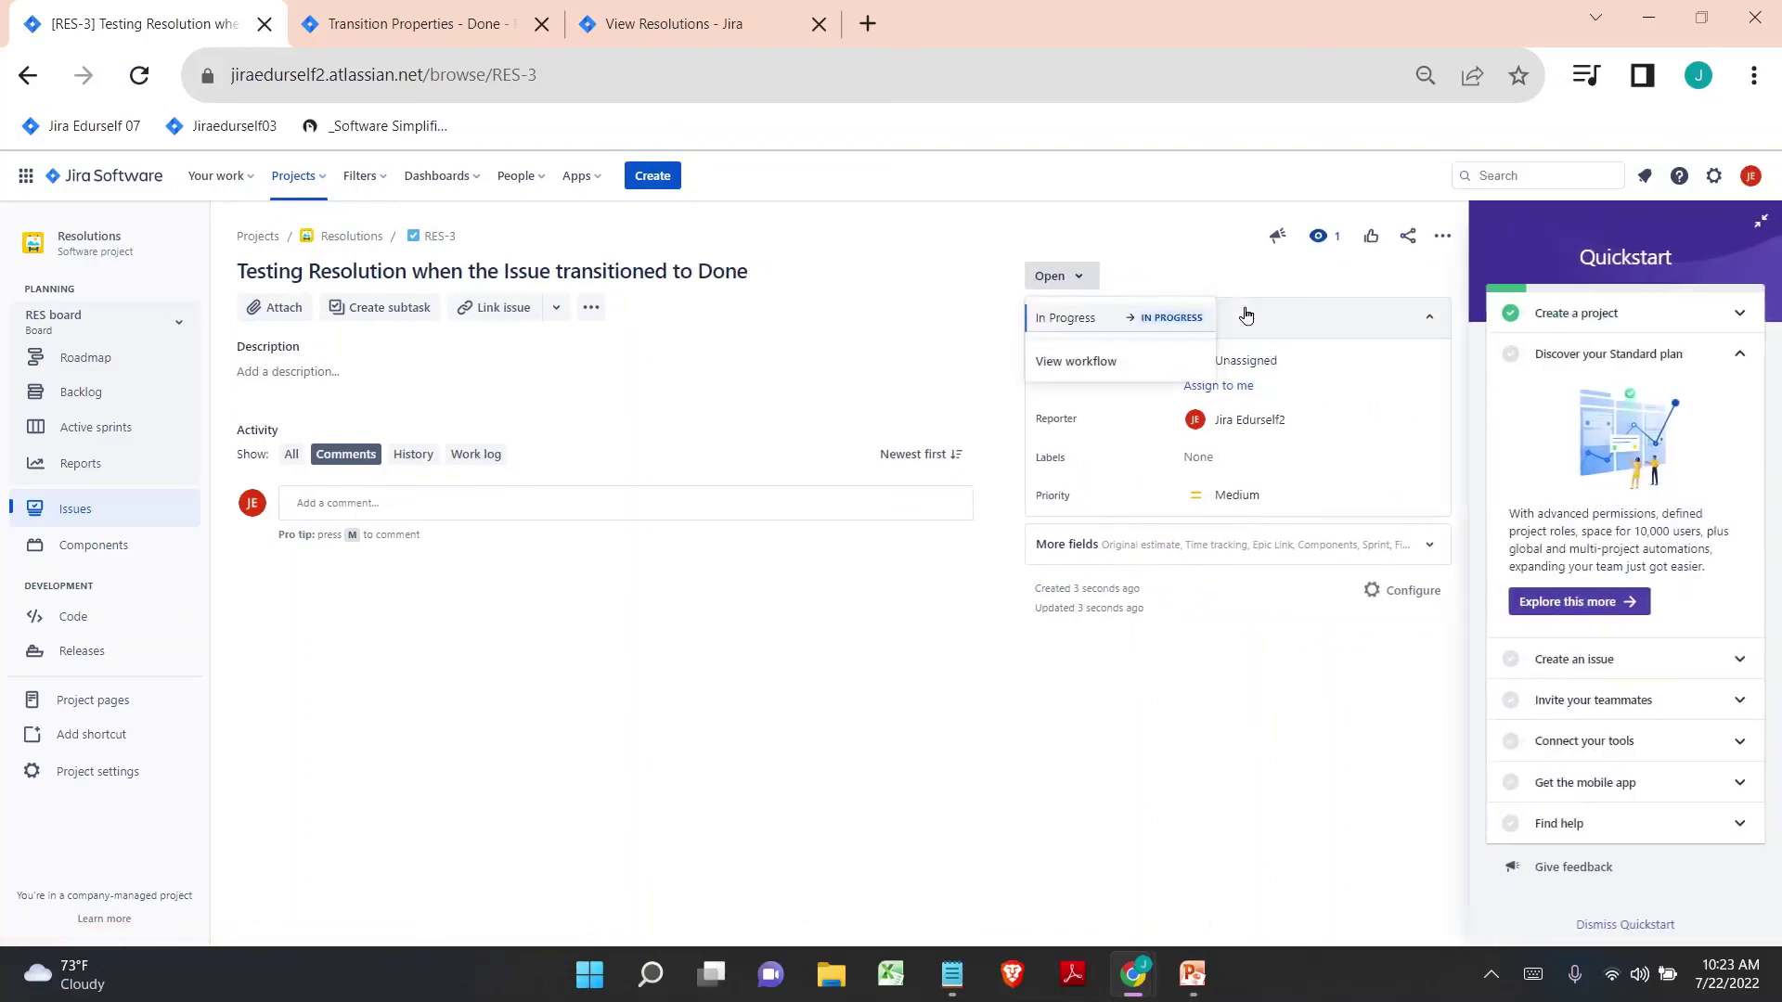
click(1169, 325)
- Start the task's Done transition and display the choices offered for its Resolution field
click(1077, 278)
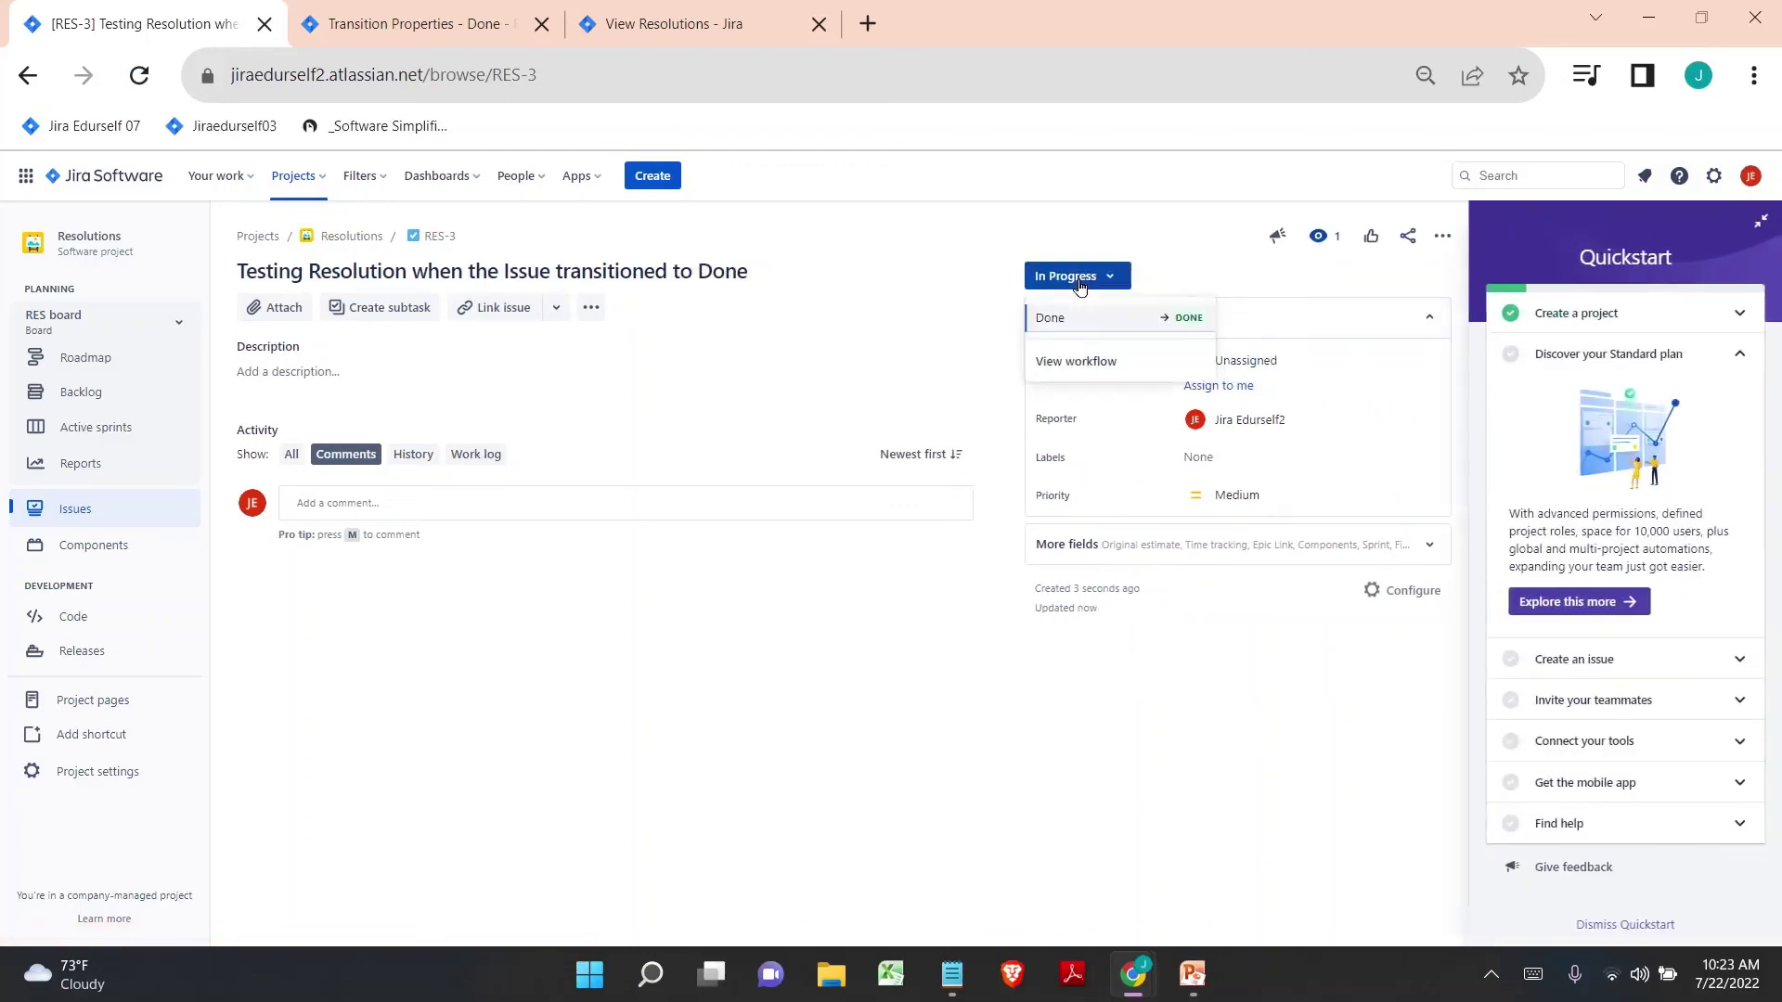
click(1091, 319)
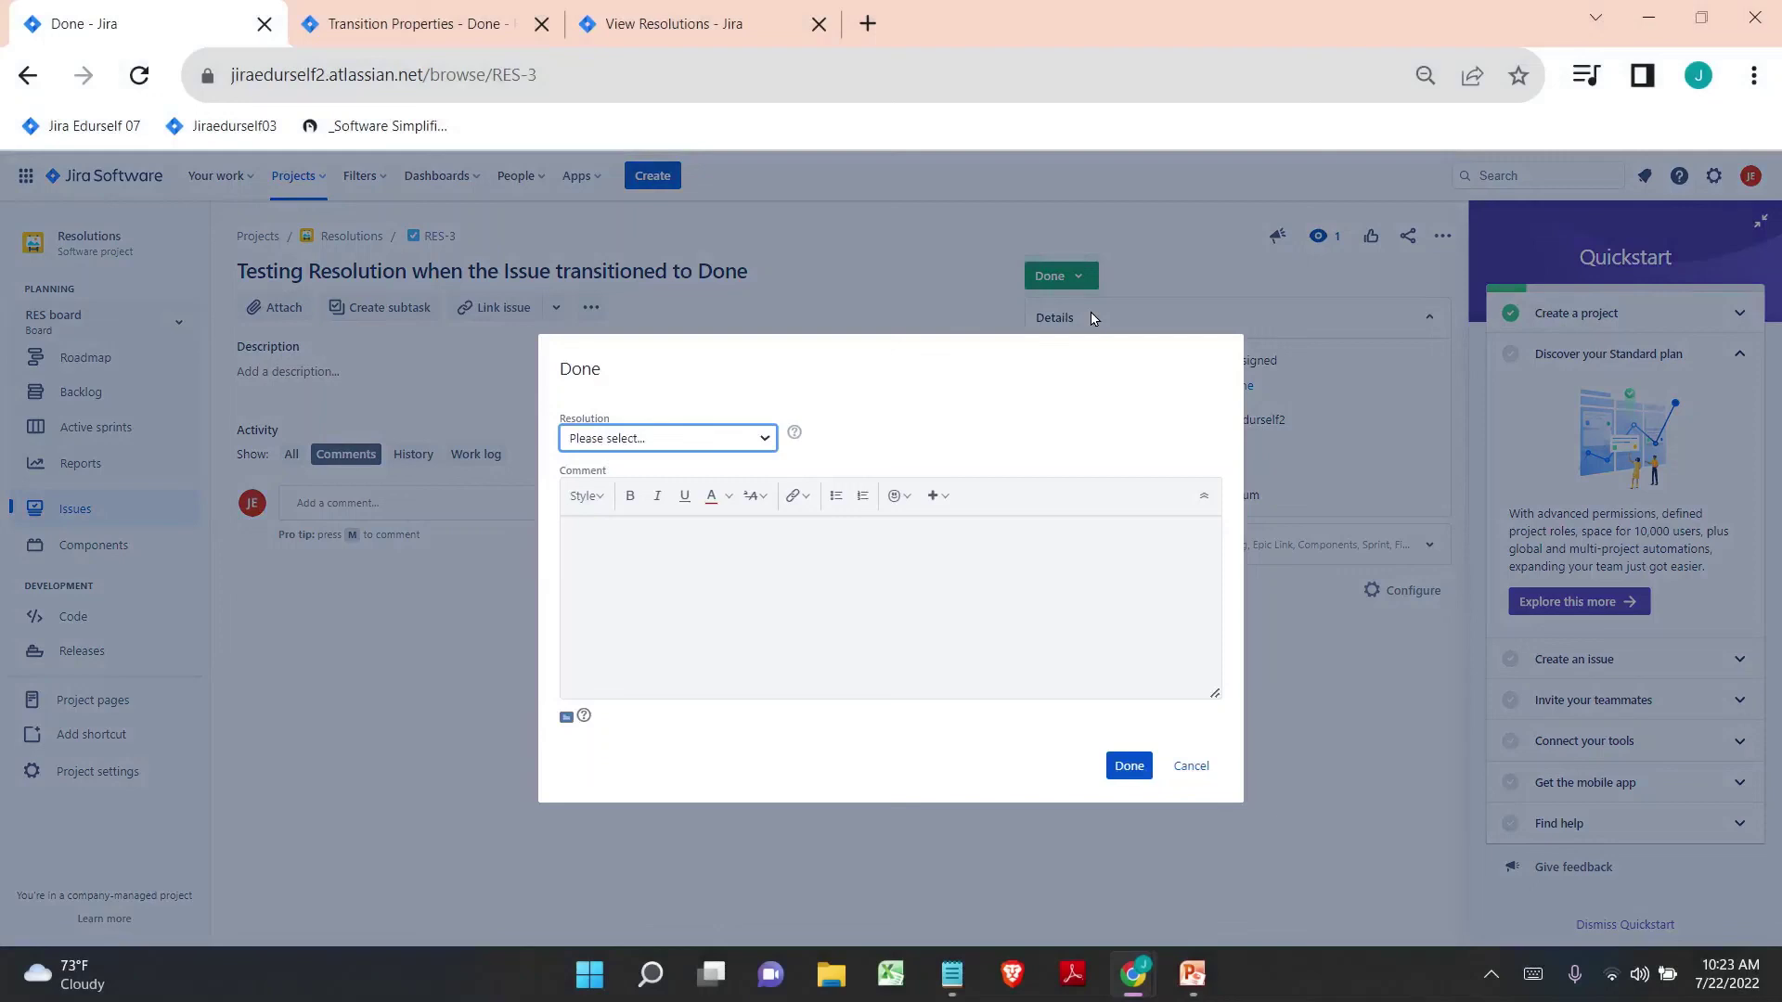
click(608, 434)
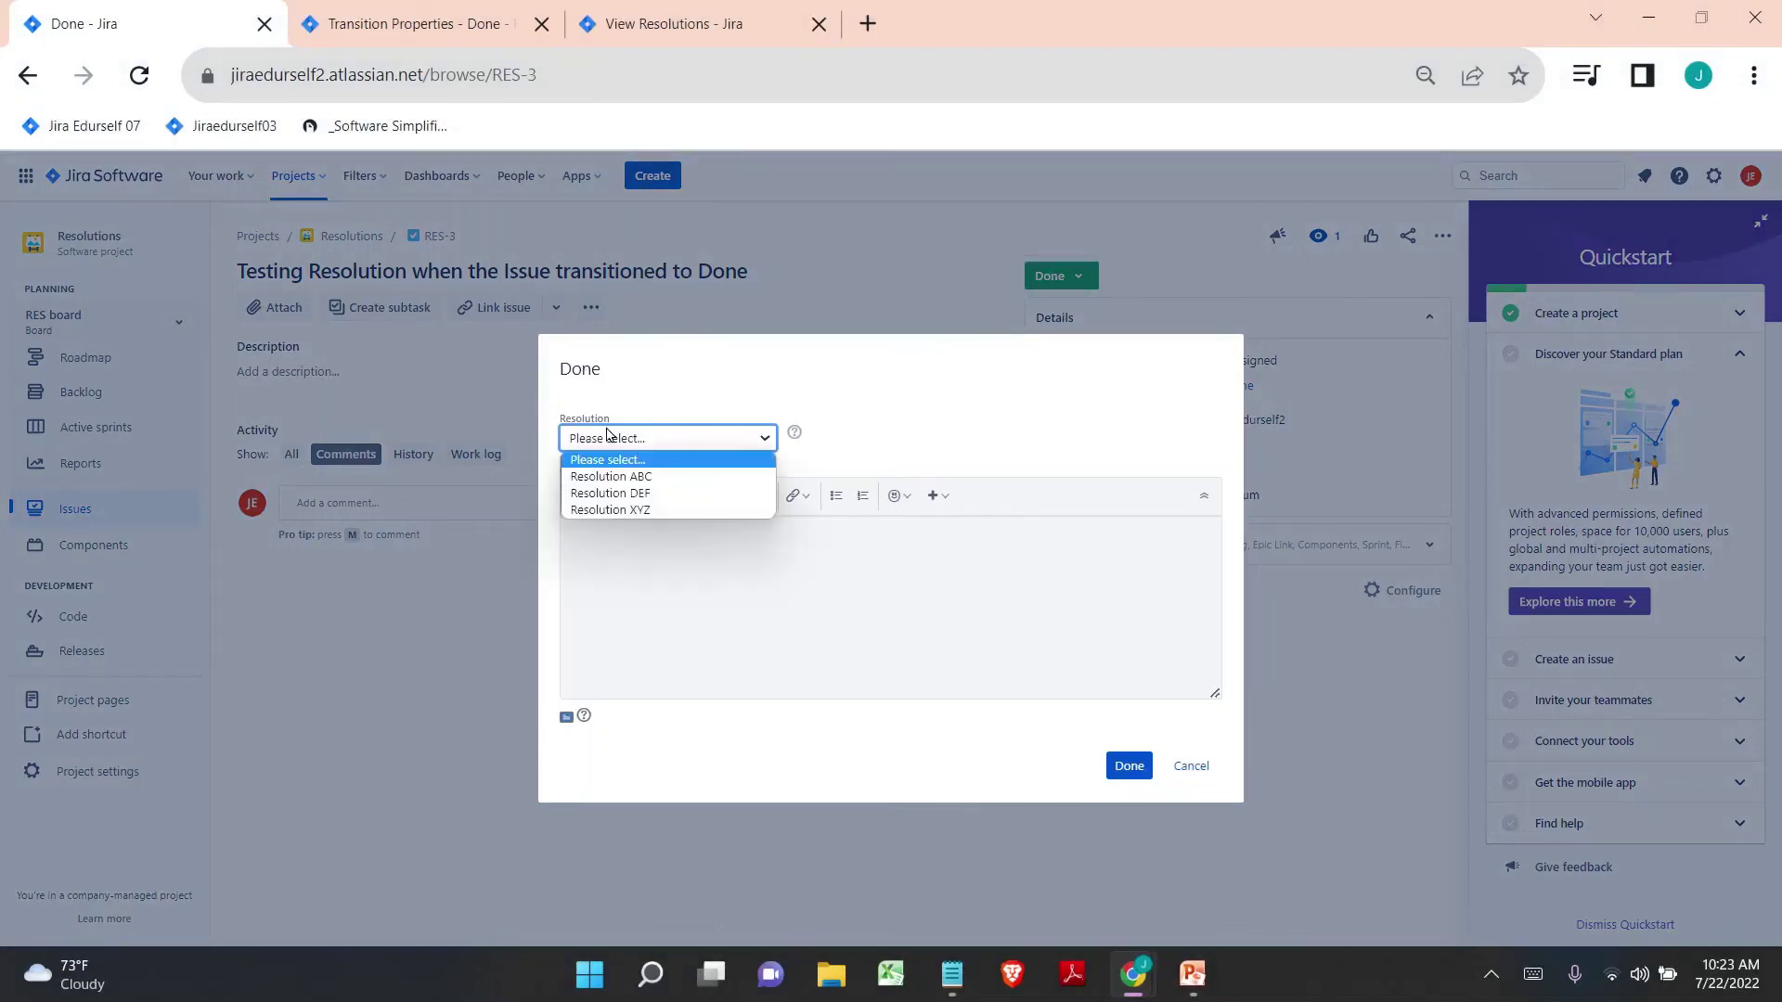